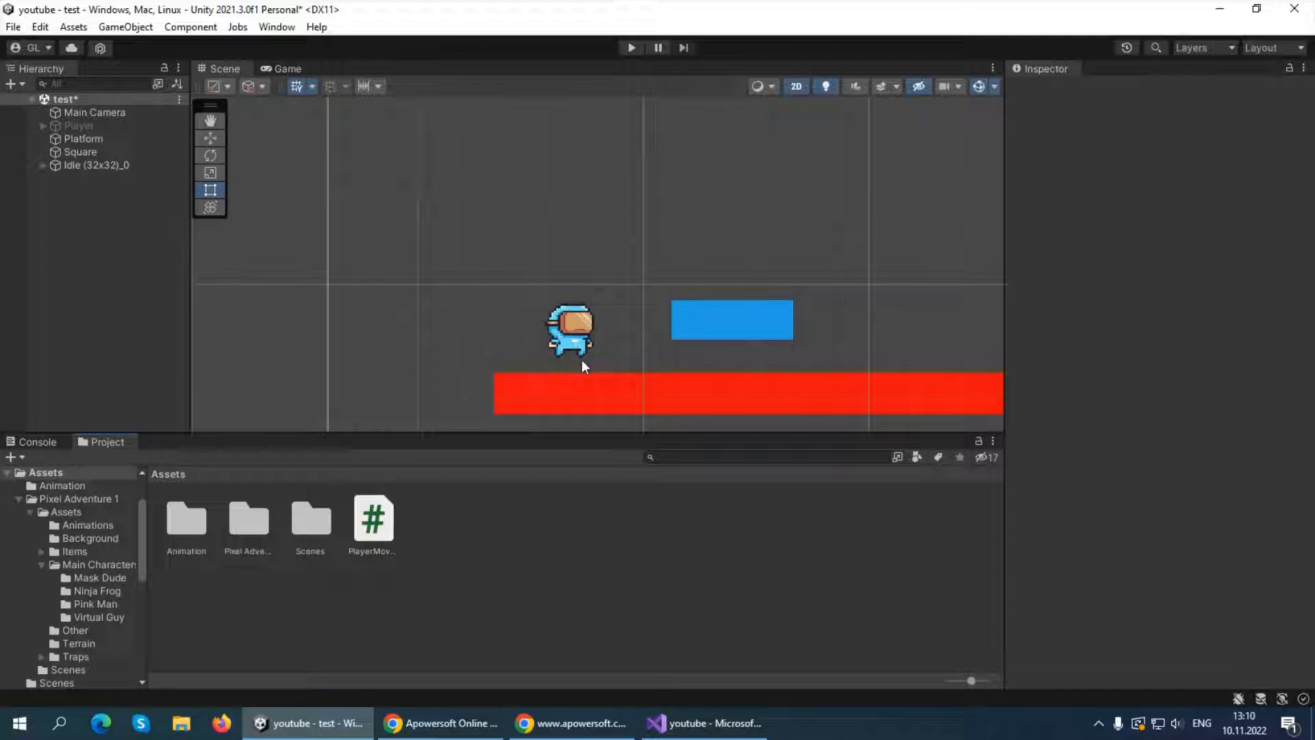
Rename the Idle (32x32)_0 object in the scene as Player
click(103, 171)
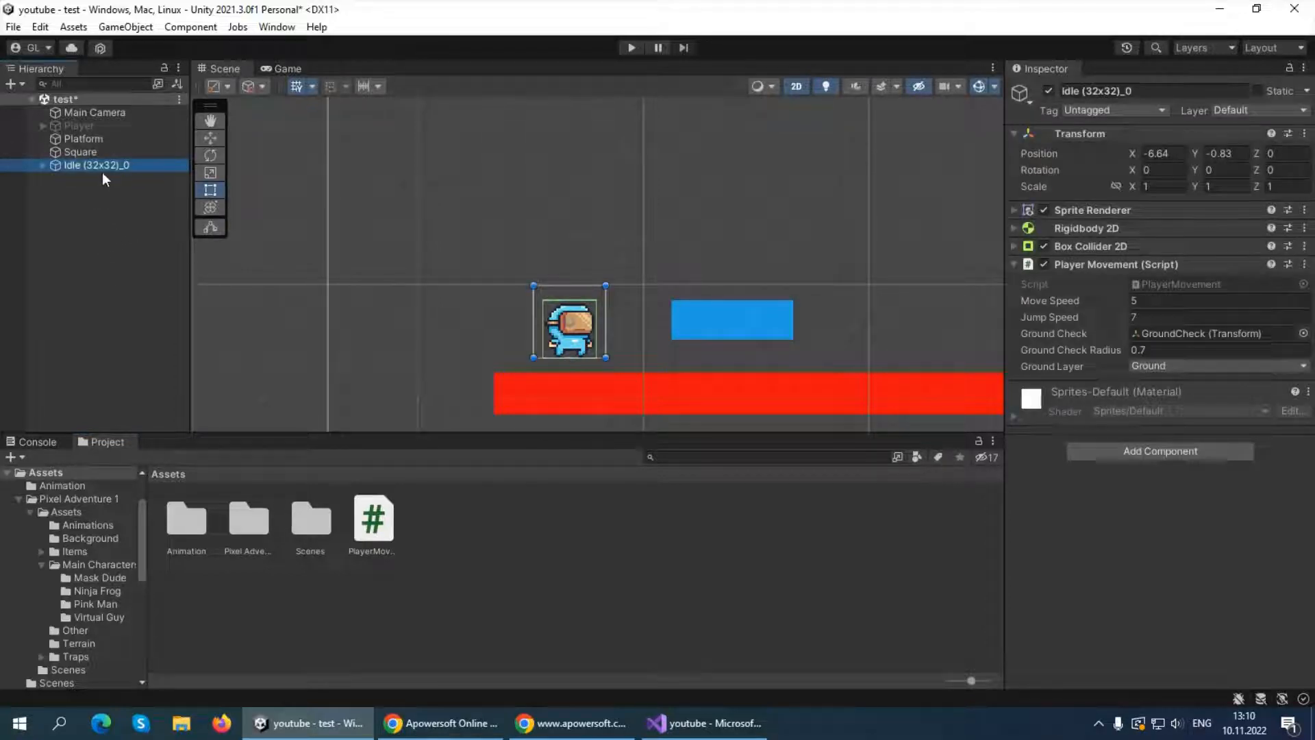
click(1147, 90)
text(Play)
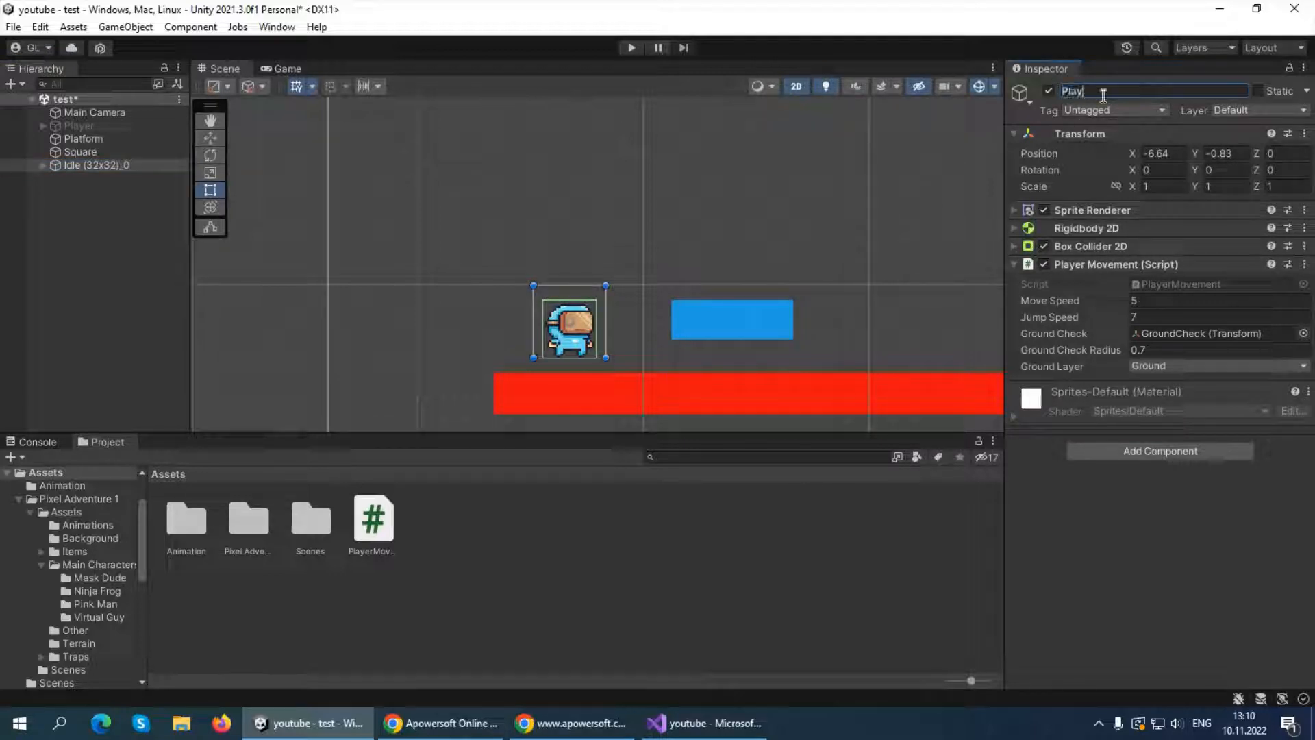
text(er)
click(141, 221)
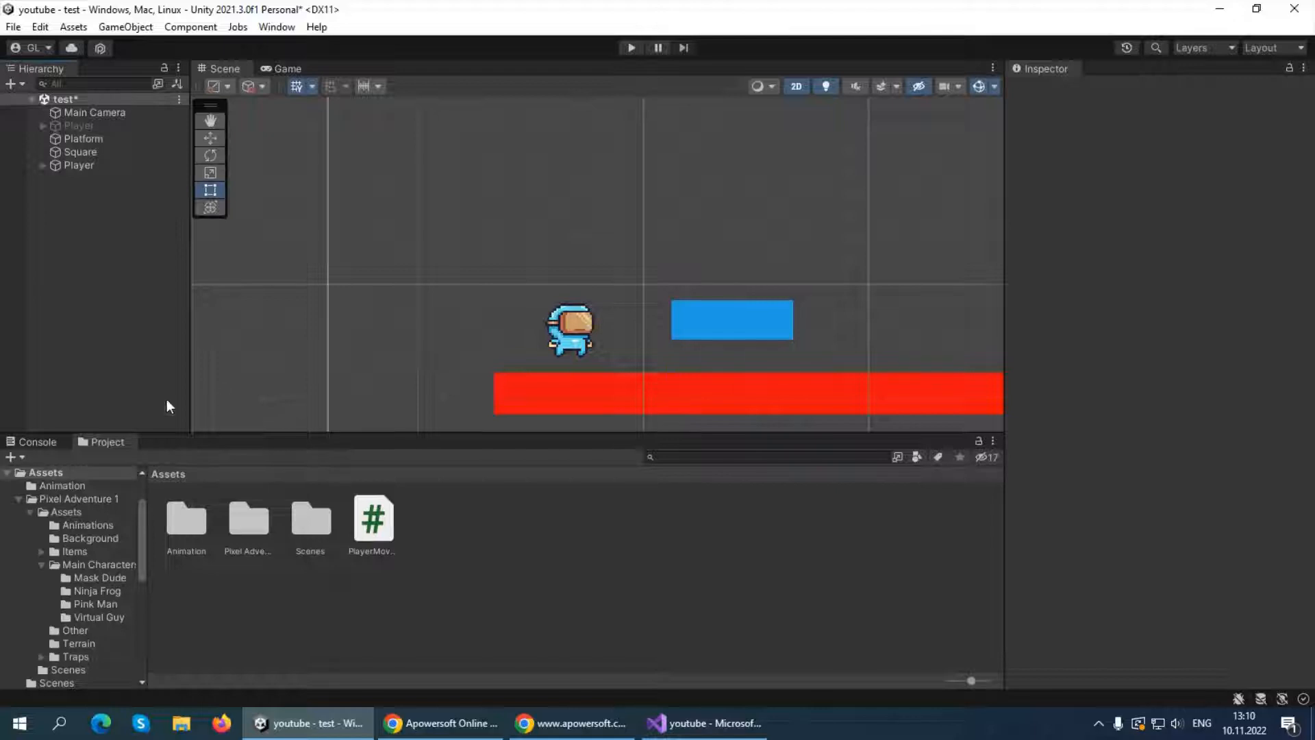
Open the Animation window and dock it next to the Console and Project windows
click(41, 440)
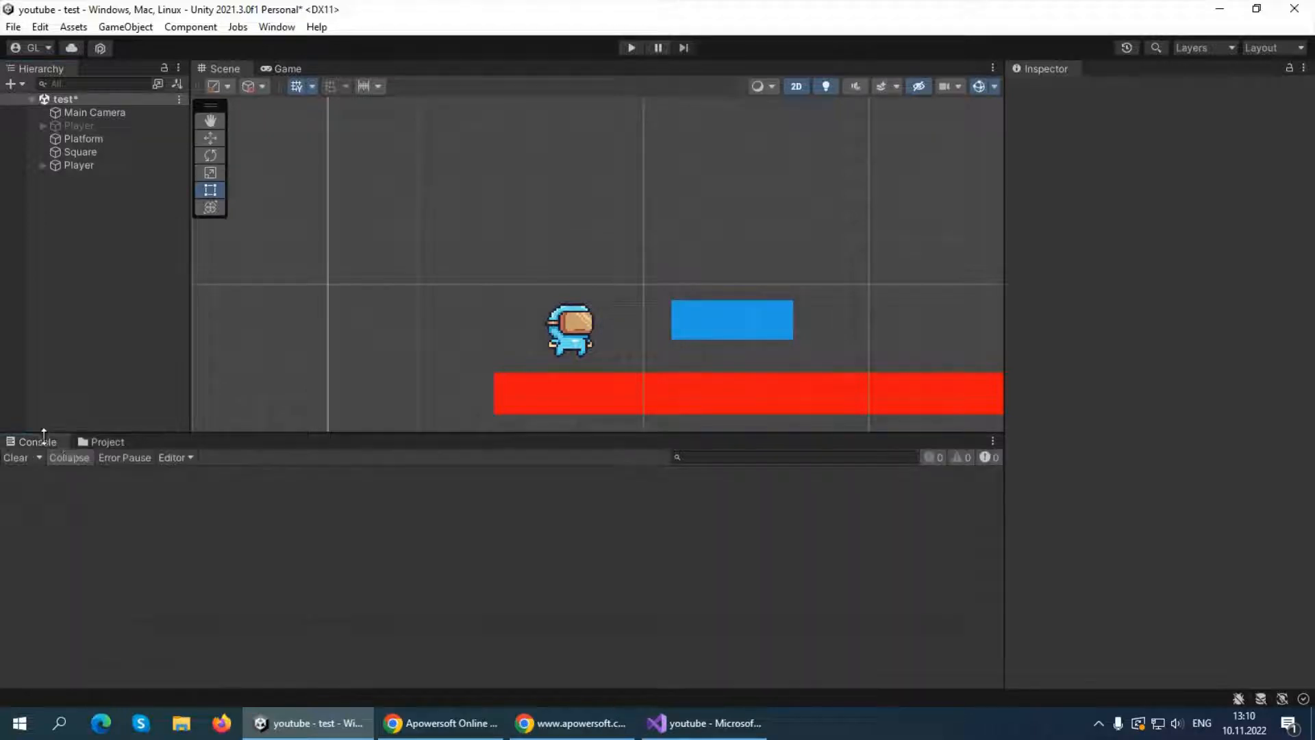
click(107, 442)
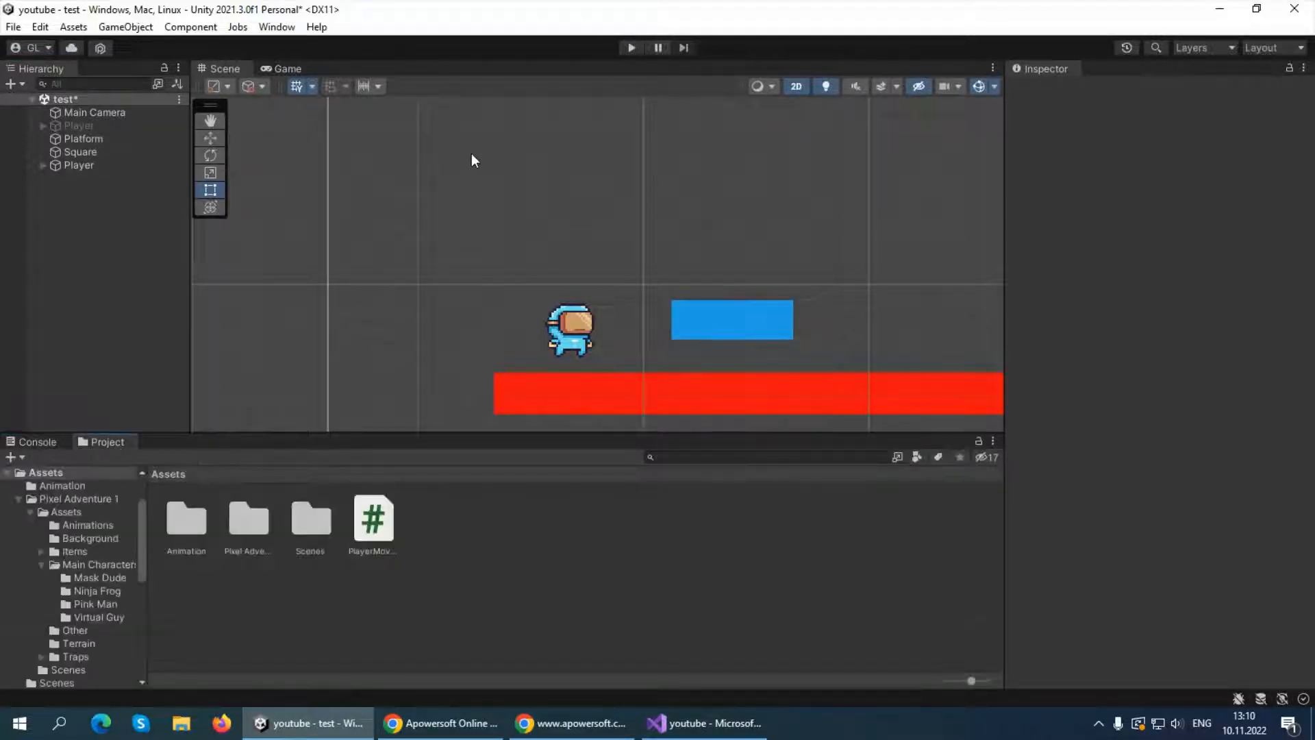
click(272, 29)
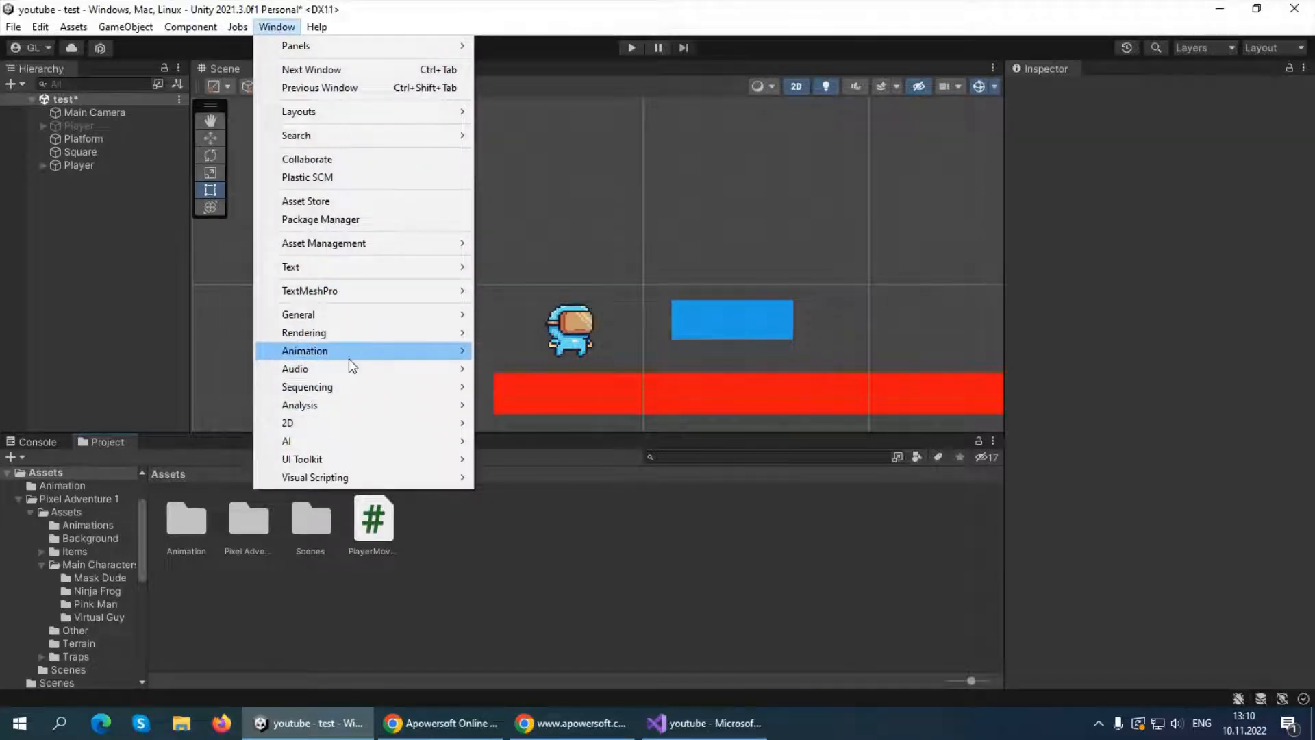
mouse_move(347, 359)
click(550, 352)
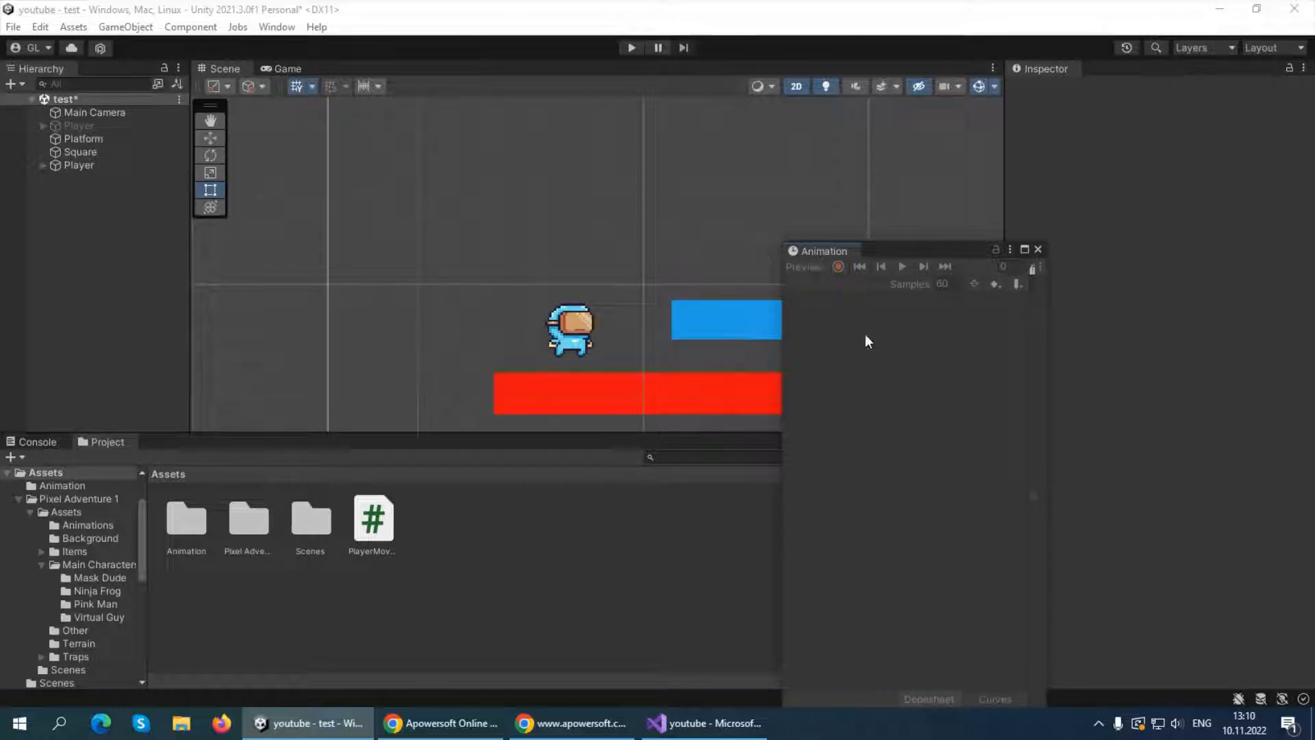
drag(830, 252, 176, 447)
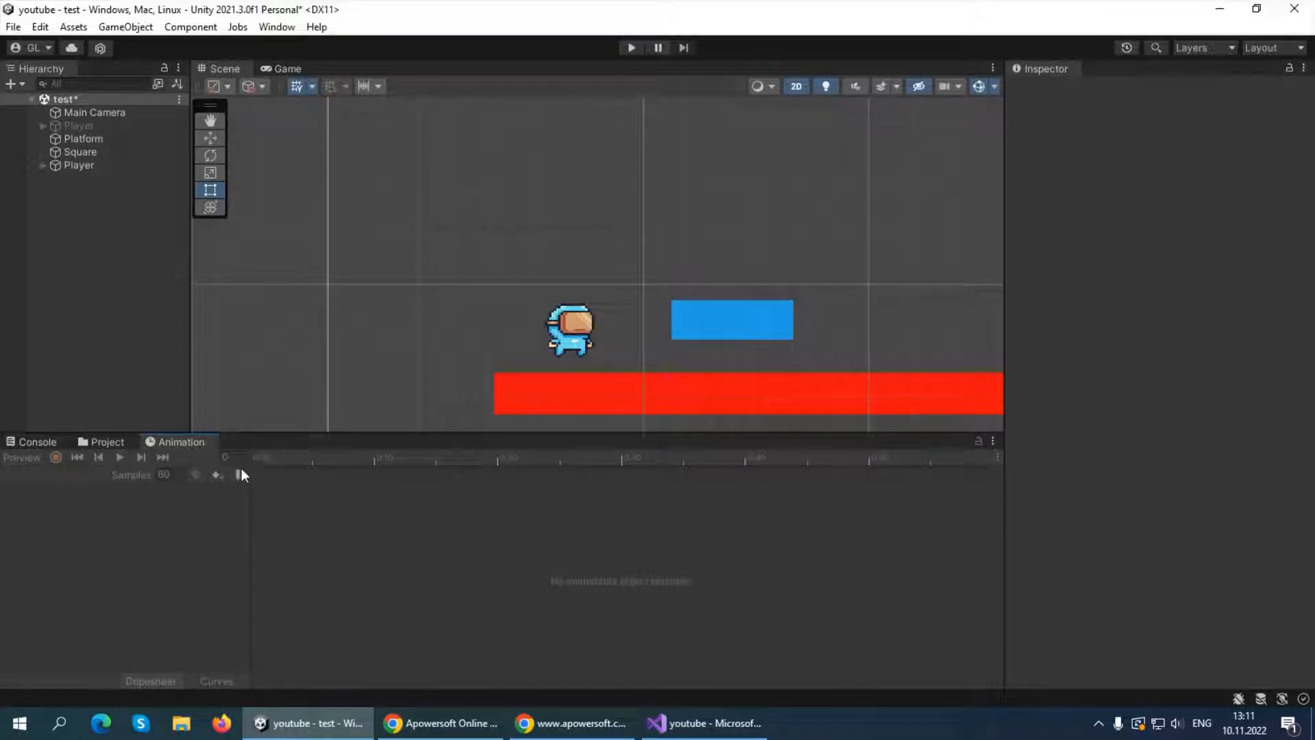
Browse the project assets to Pixel Adventure 1/Assets/Main Characters/Virtual Guy
click(101, 441)
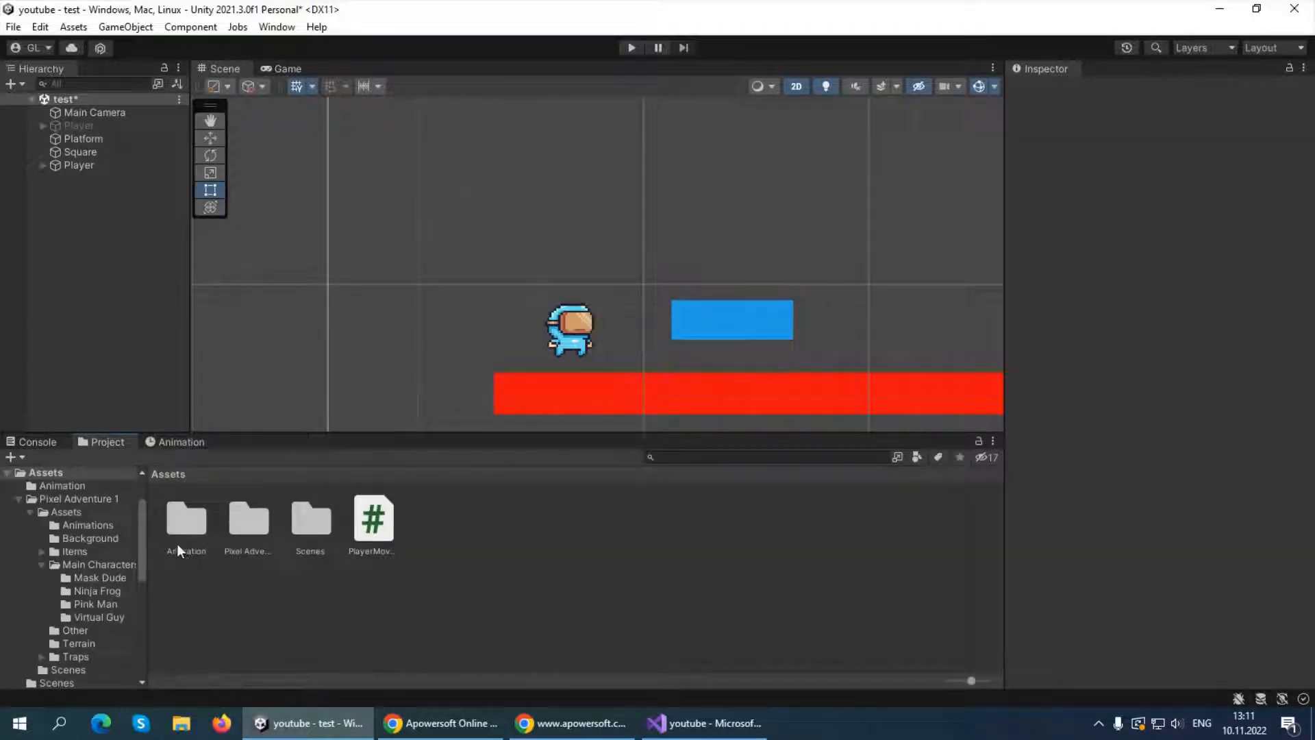
double_click(257, 529)
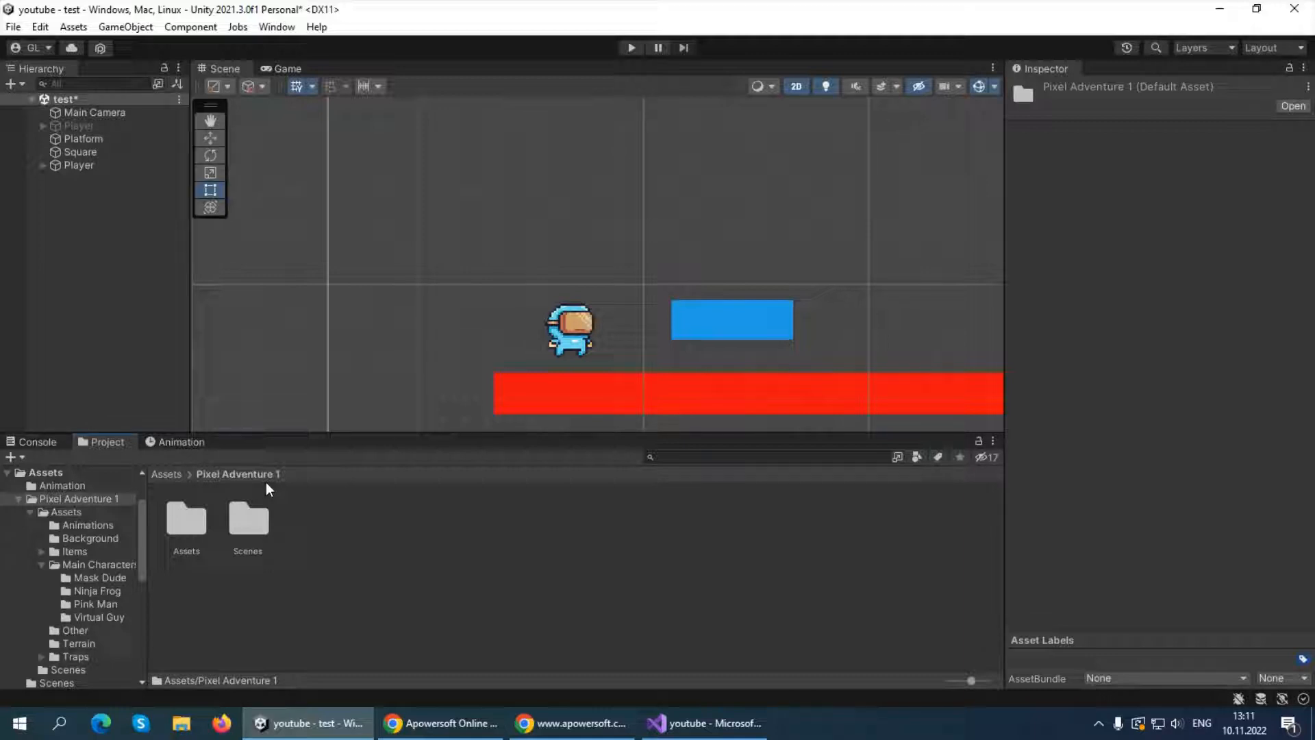
double_click(186, 521)
double_click(369, 523)
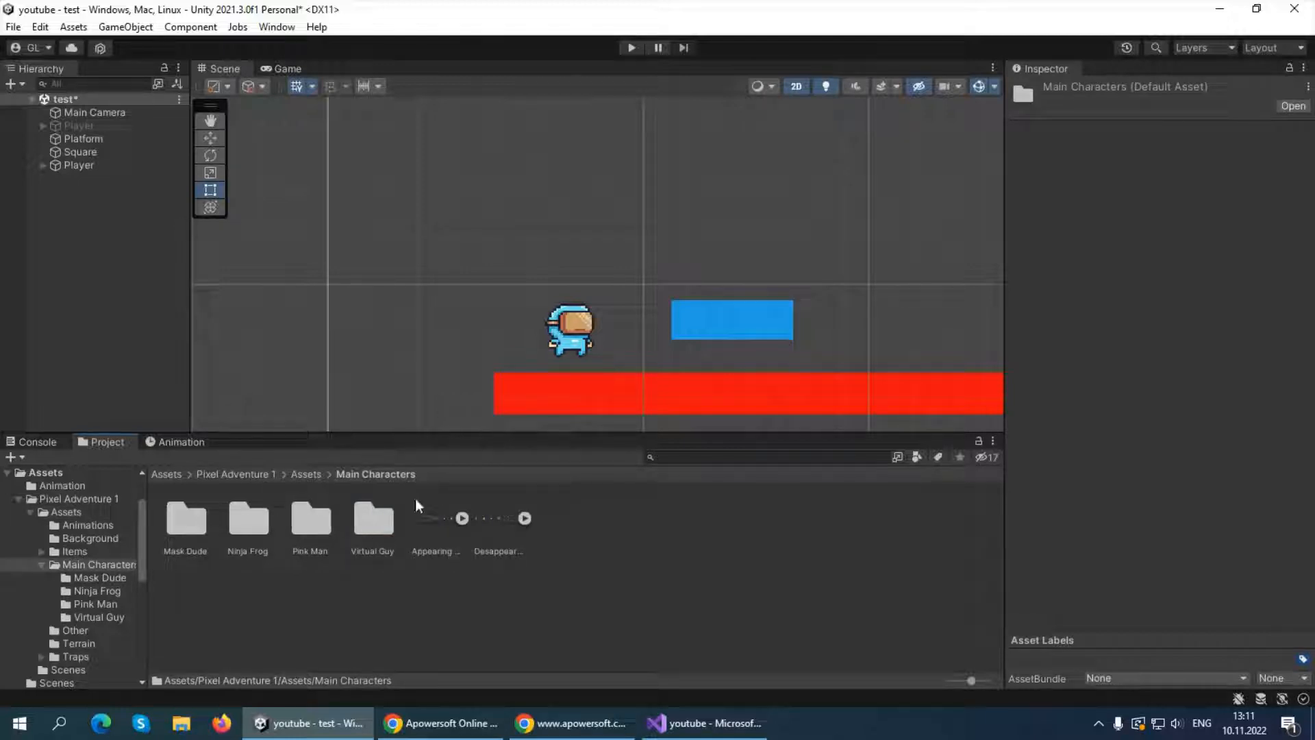
double_click(364, 525)
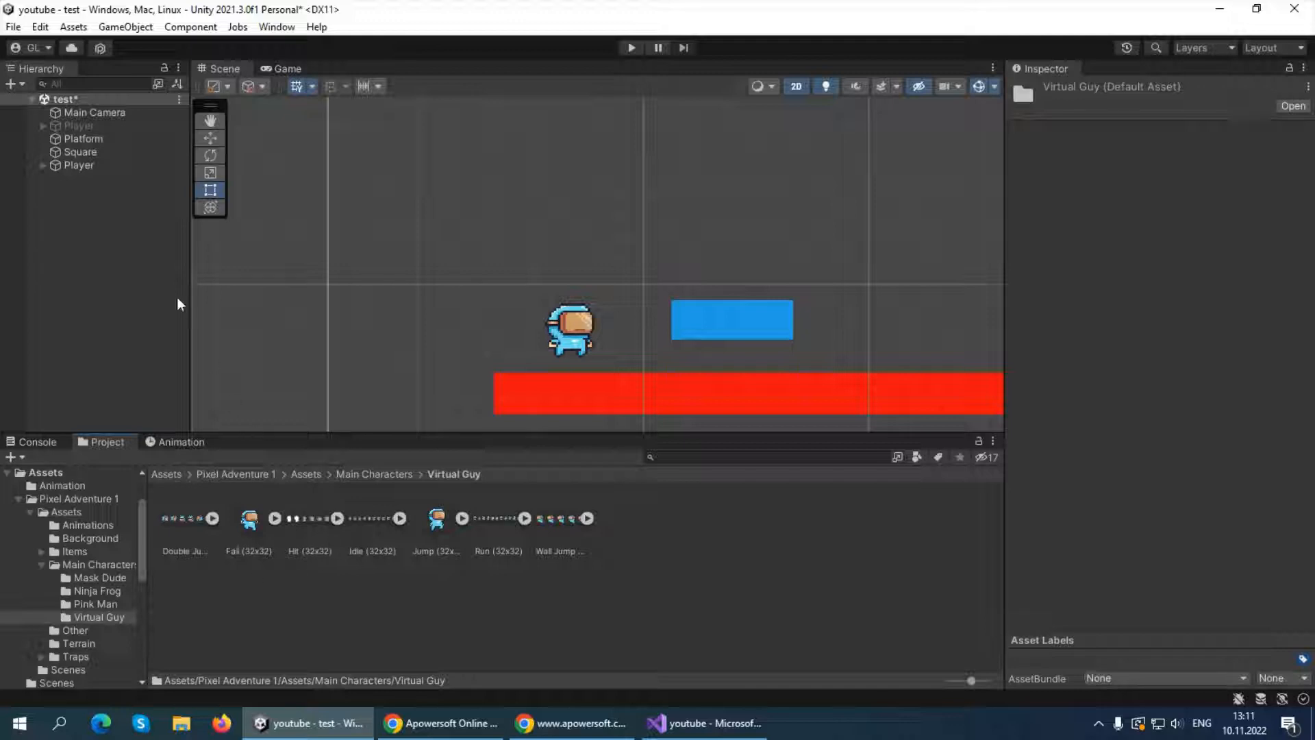
Check the Pixels Per Unit import setting for all the Virtual Guy sprite sheets
click(381, 521)
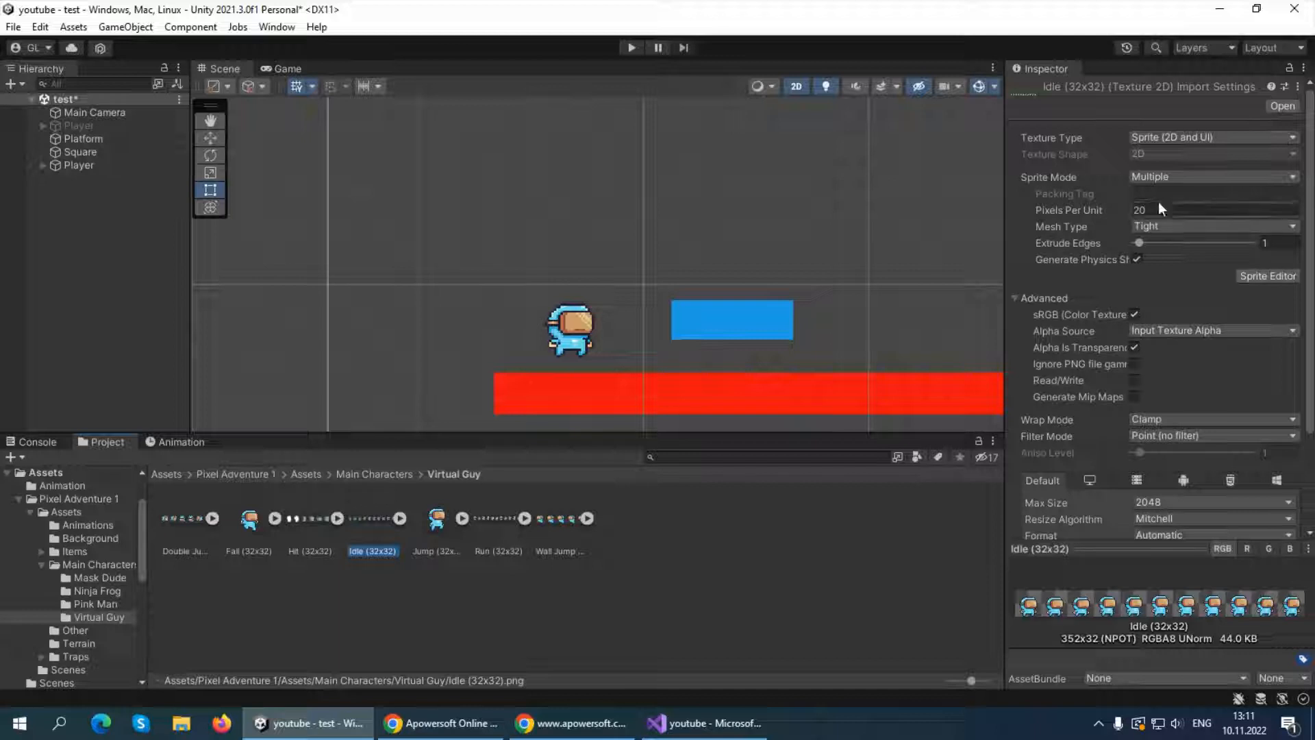
click(173, 538)
drag(252, 532, 566, 518)
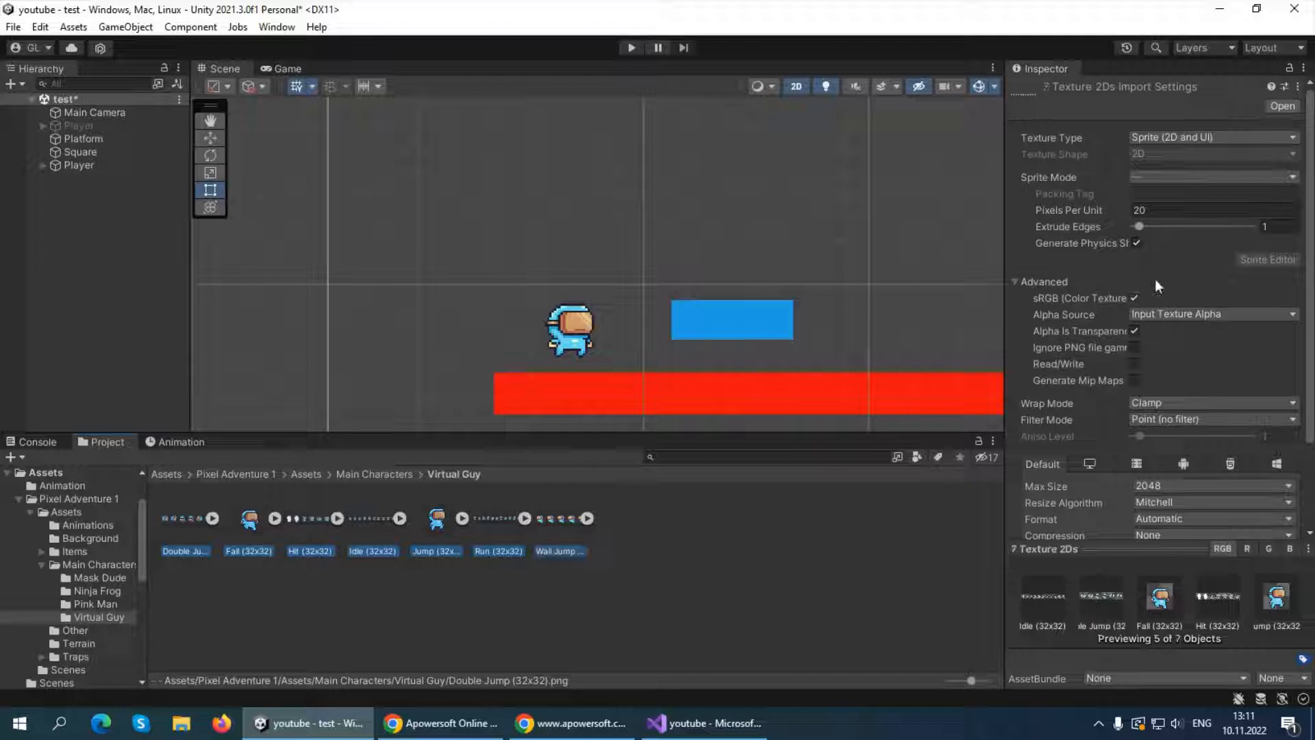
click(1147, 212)
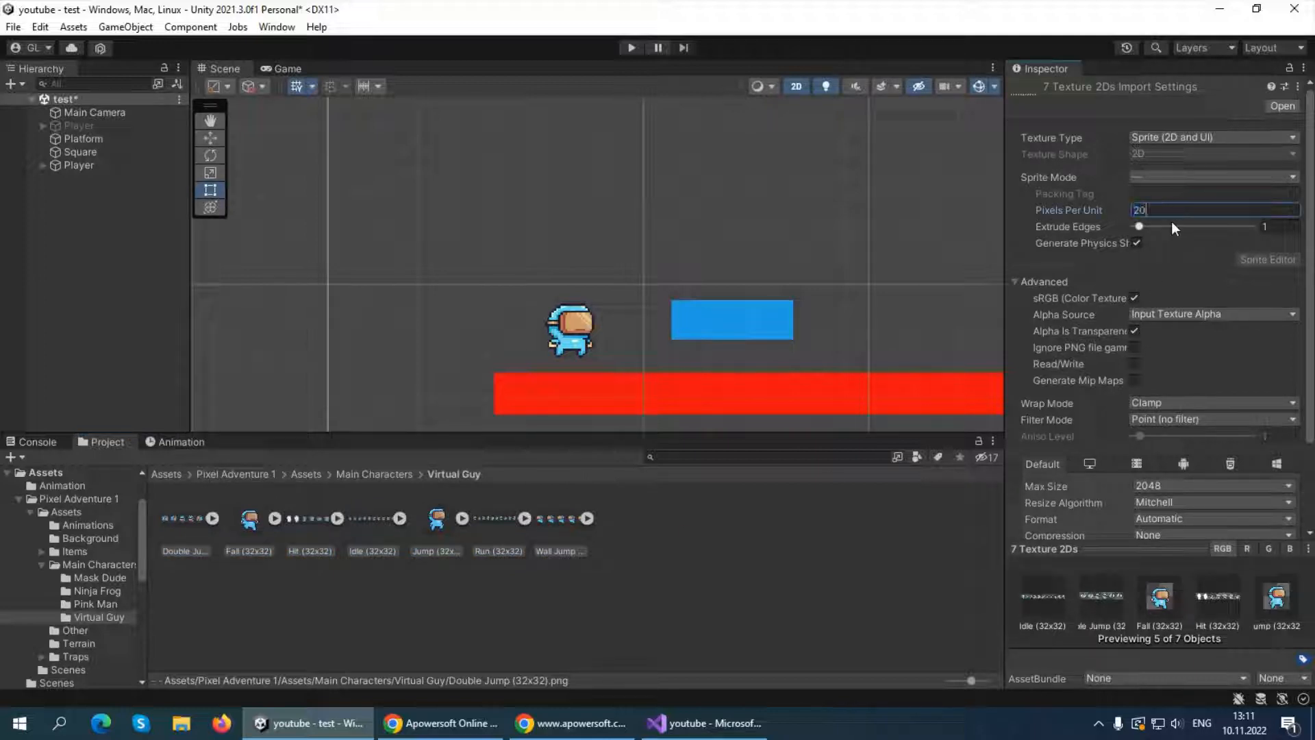
scroll(1148, 256, down, 3)
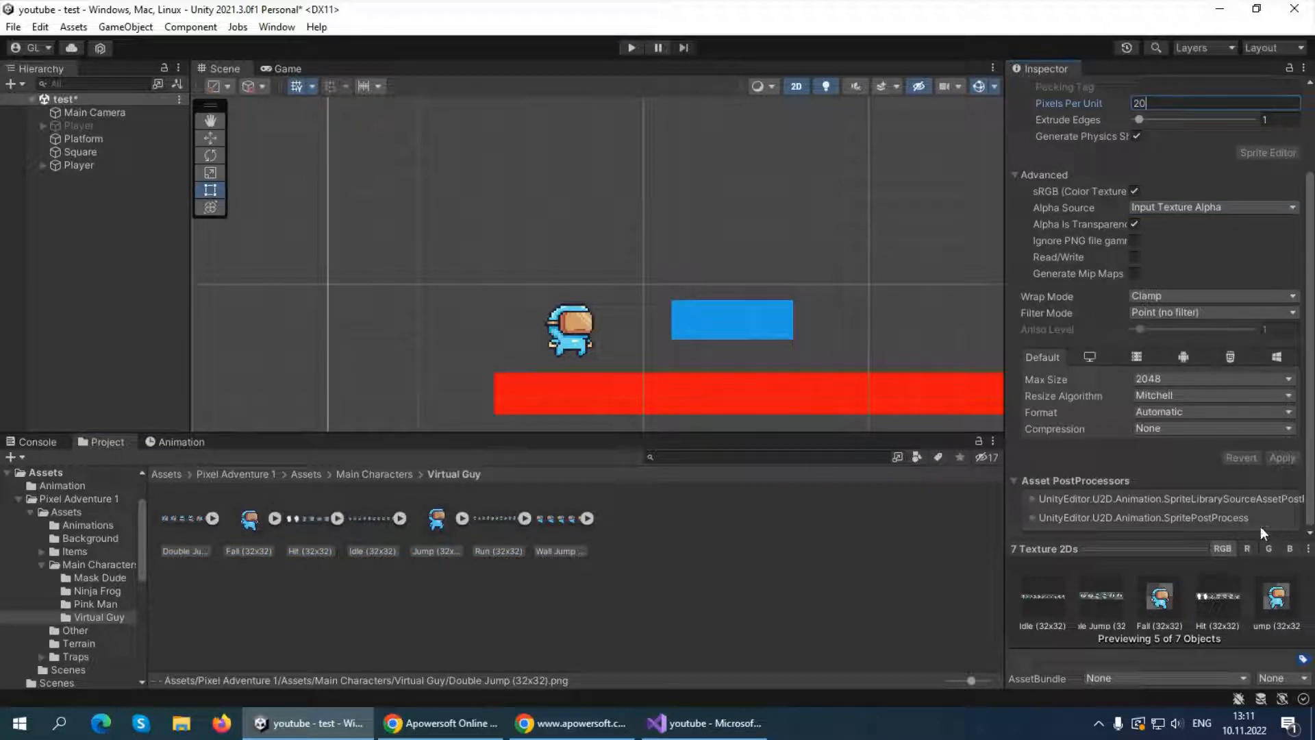
click(1283, 457)
click(630, 586)
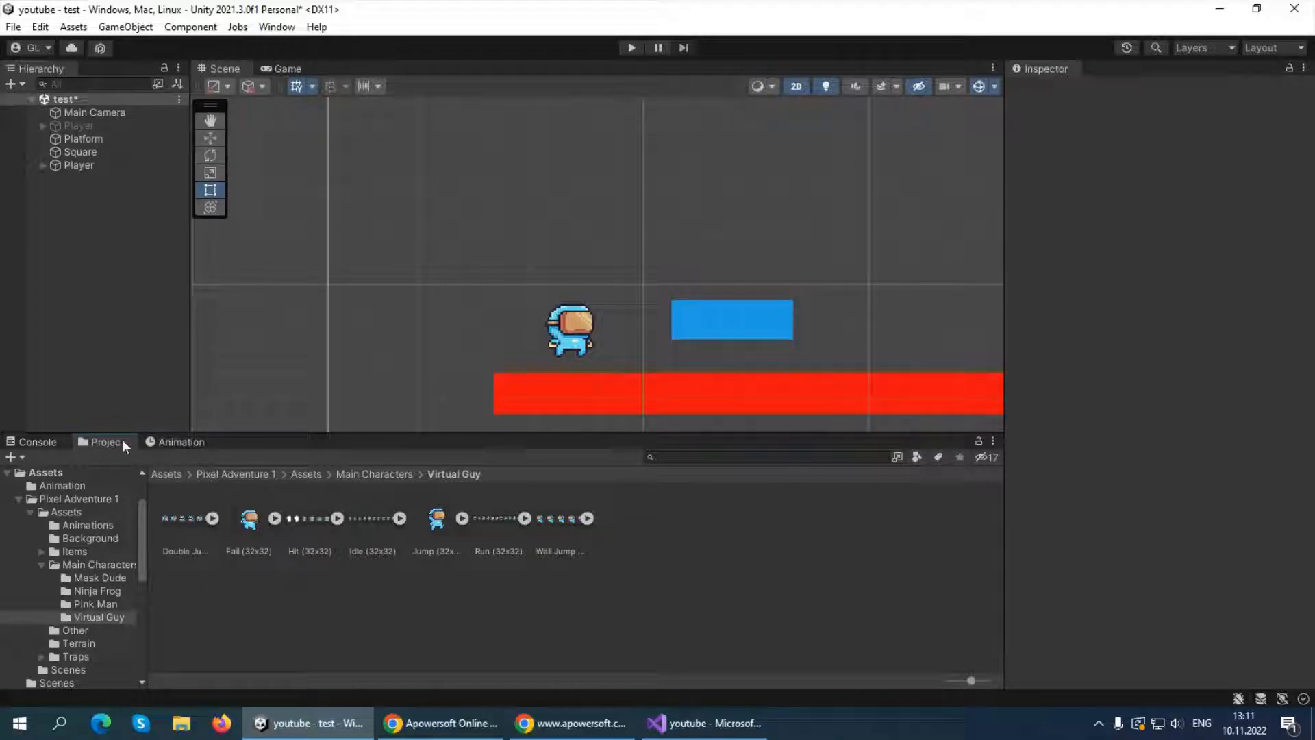
Dock the Project window beside the Scene view and widen it so it shows together with the Animation window
click(168, 442)
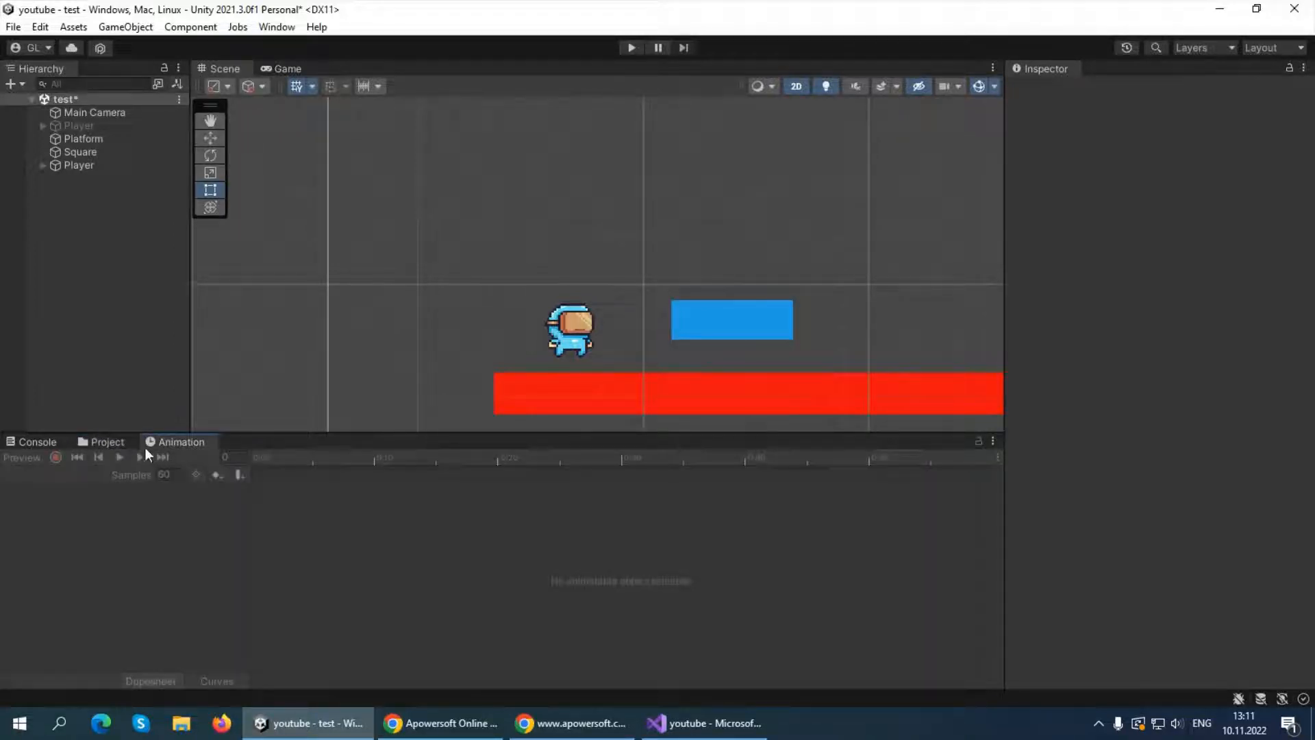
click(120, 443)
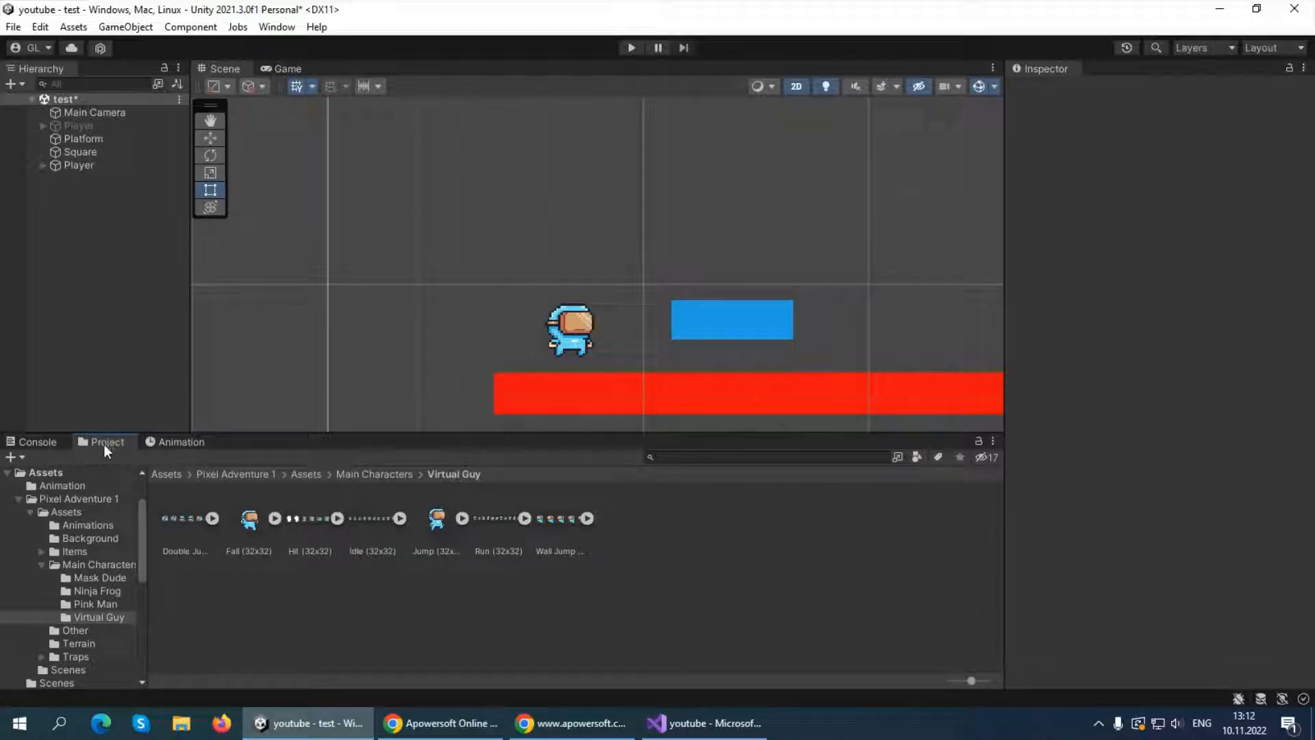
drag(103, 444, 825, 211)
drag(730, 252, 396, 255)
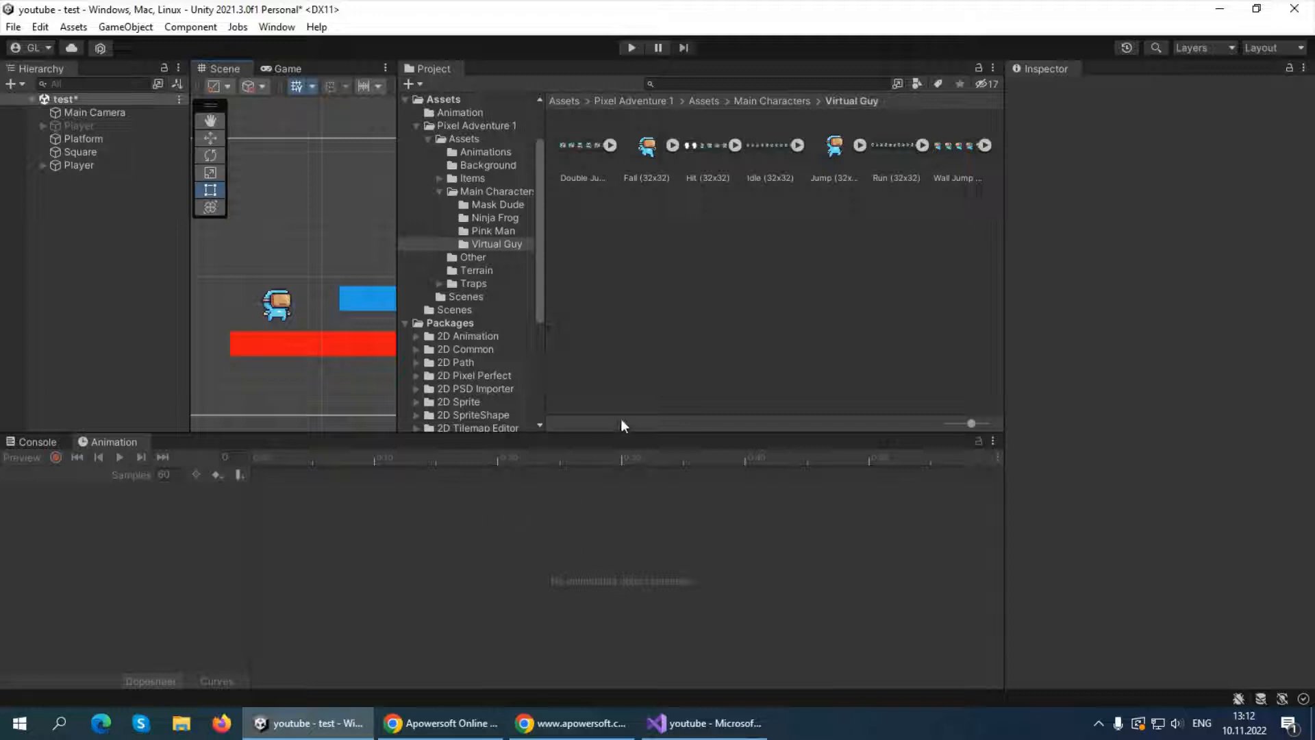
Start a new animation clip for the Player and create an Animations folder inside Virtual Guy to store it
click(81, 167)
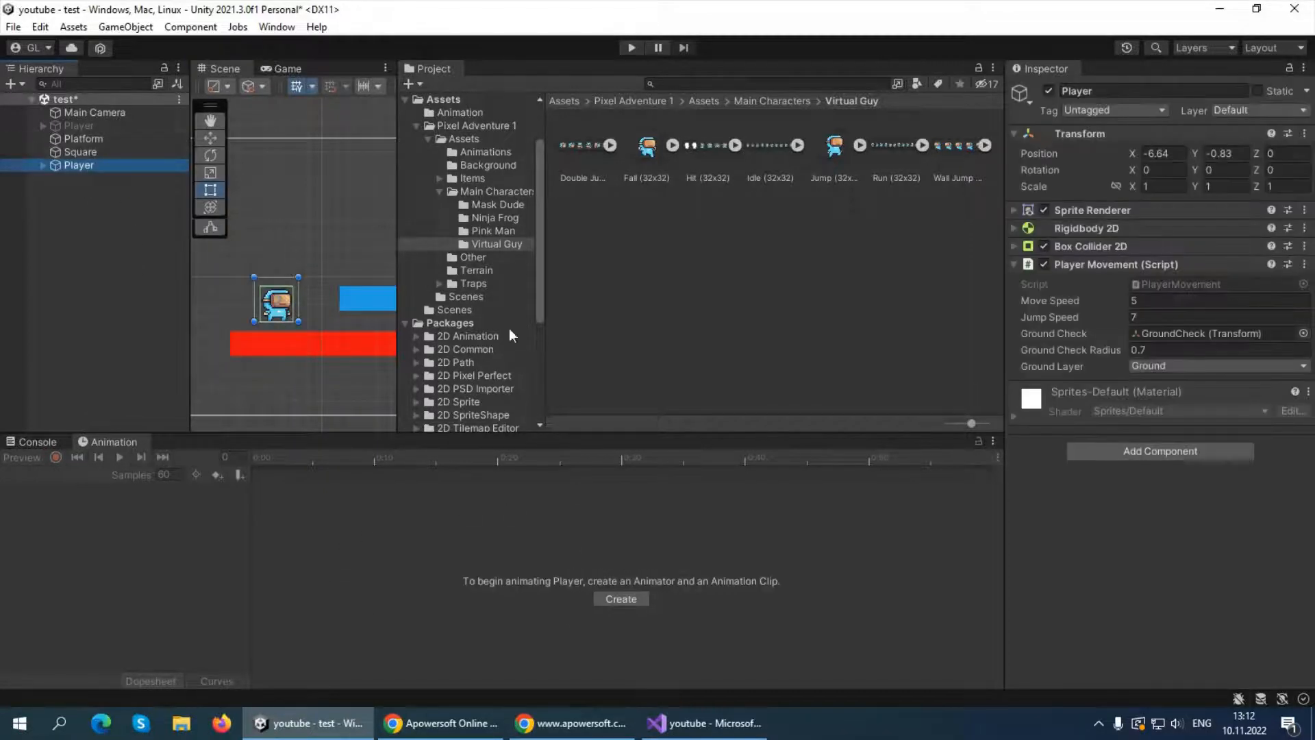
click(622, 601)
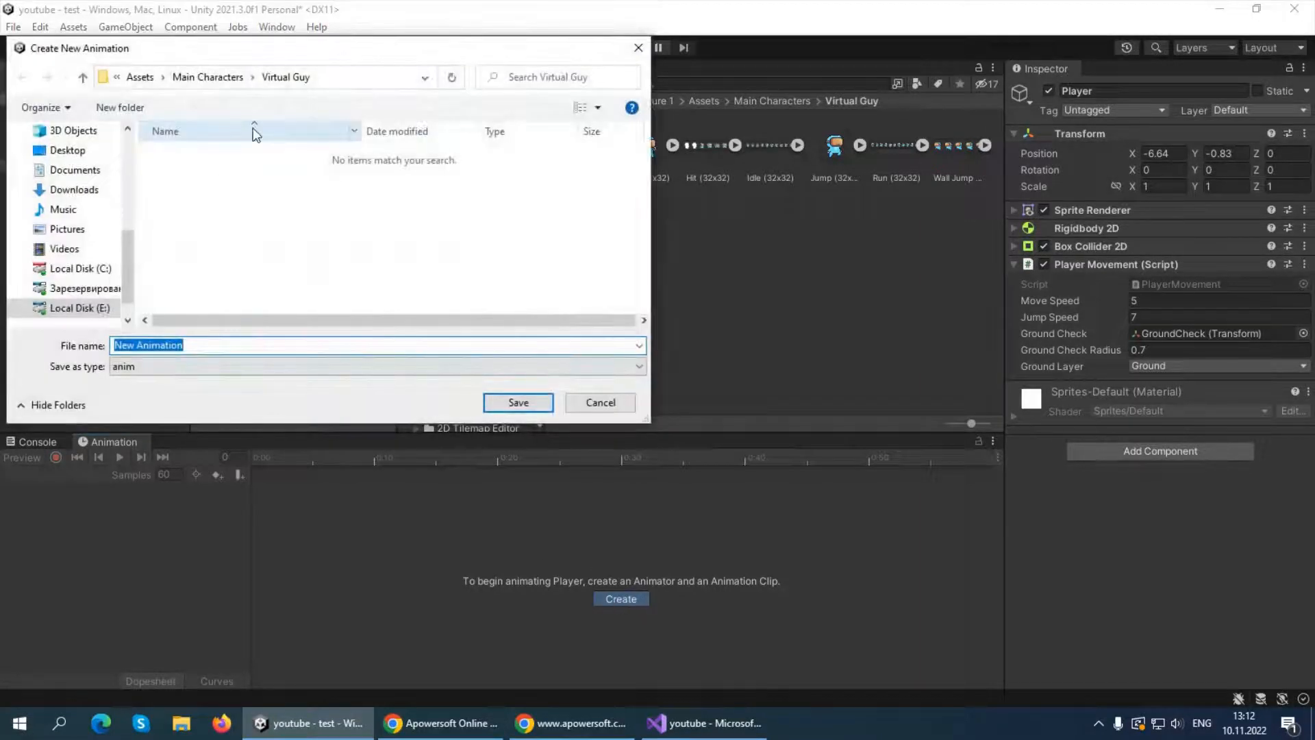
right_click(282, 233)
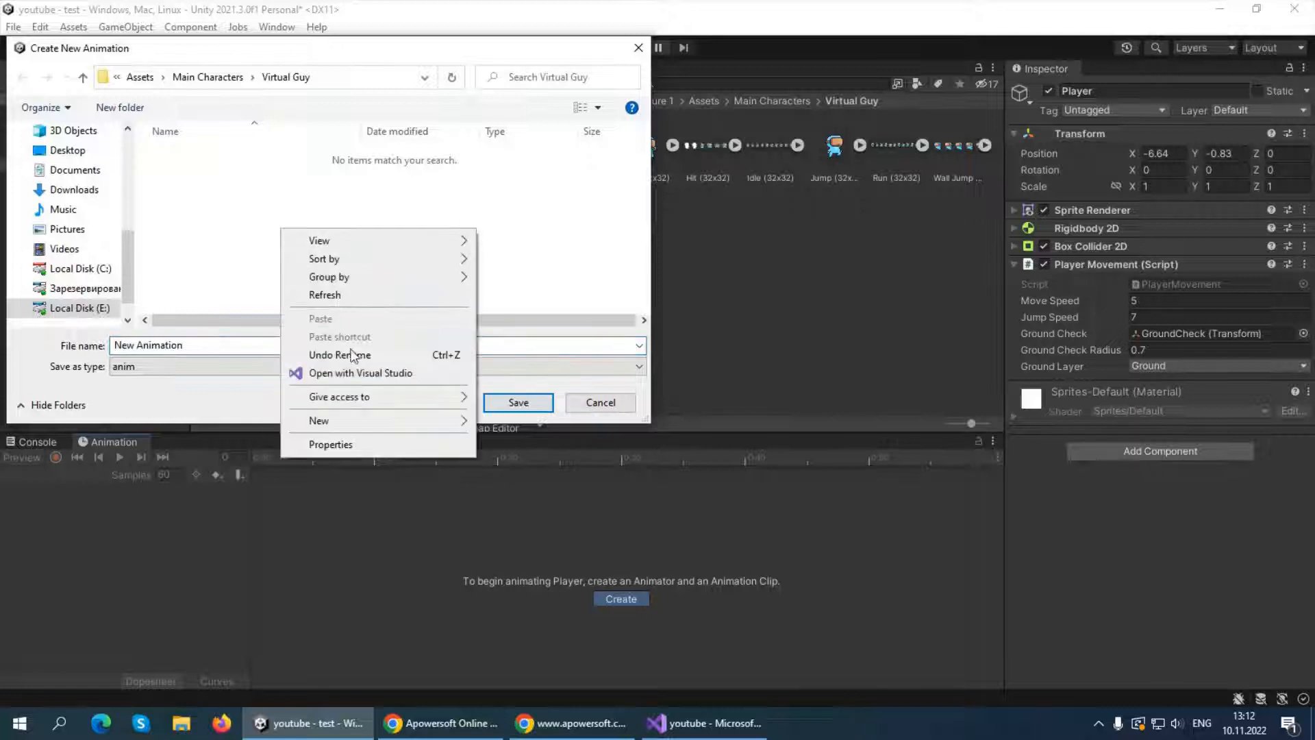
mouse_move(348, 421)
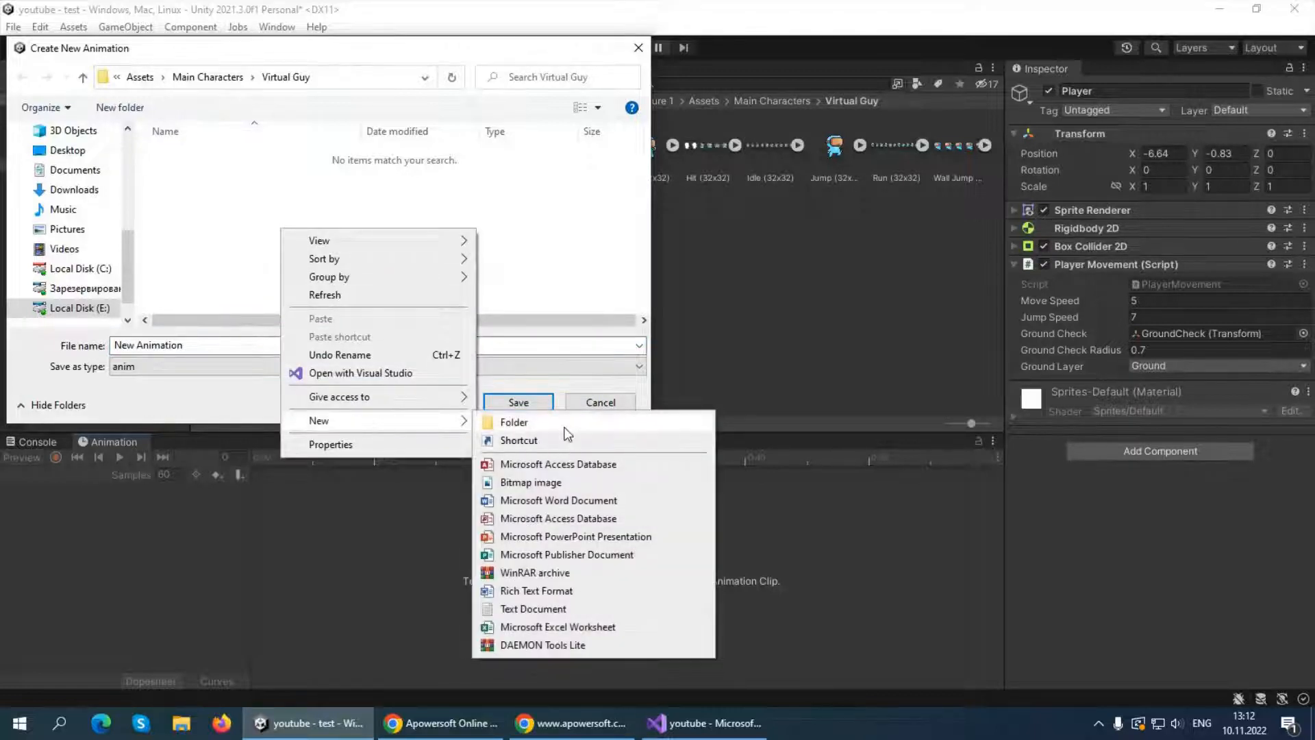
click(505, 420)
text(Ani)
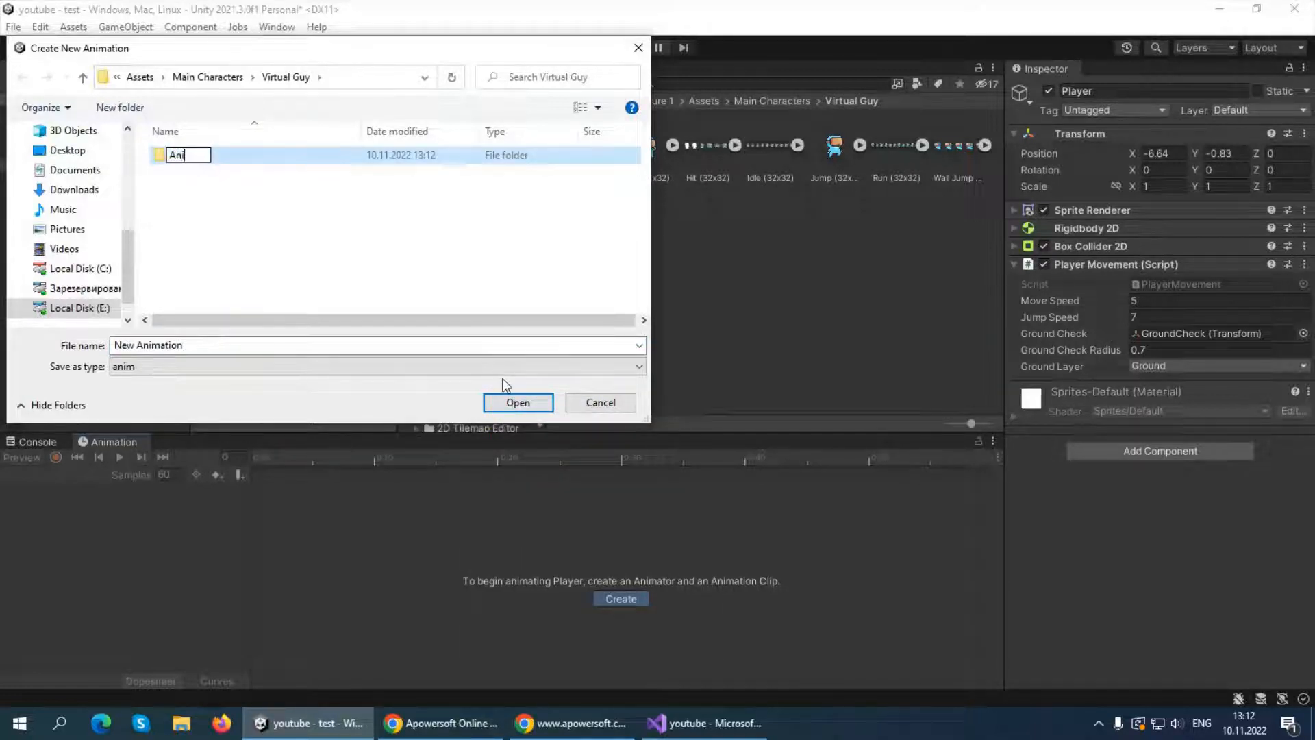
text(mations)
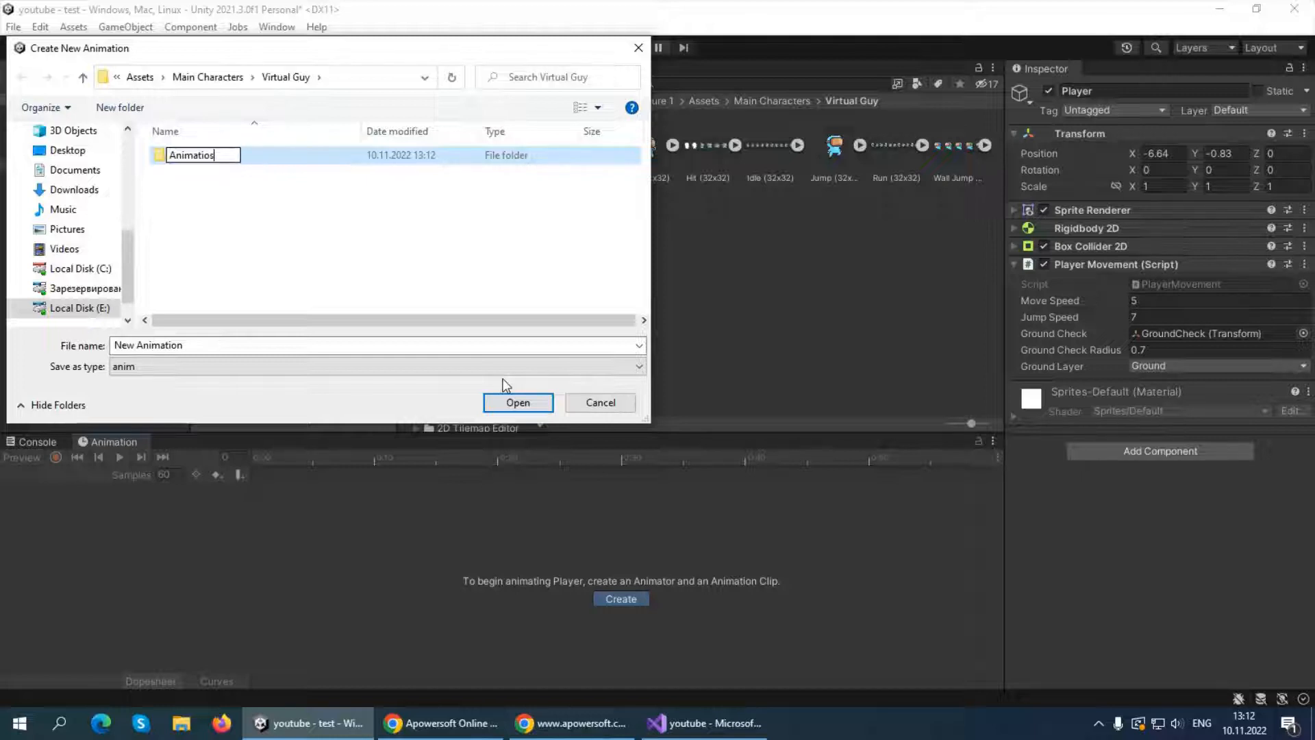
click(287, 197)
double_click(215, 157)
Save the Player's new animation clip as Idle in the Animations folder
click(219, 346)
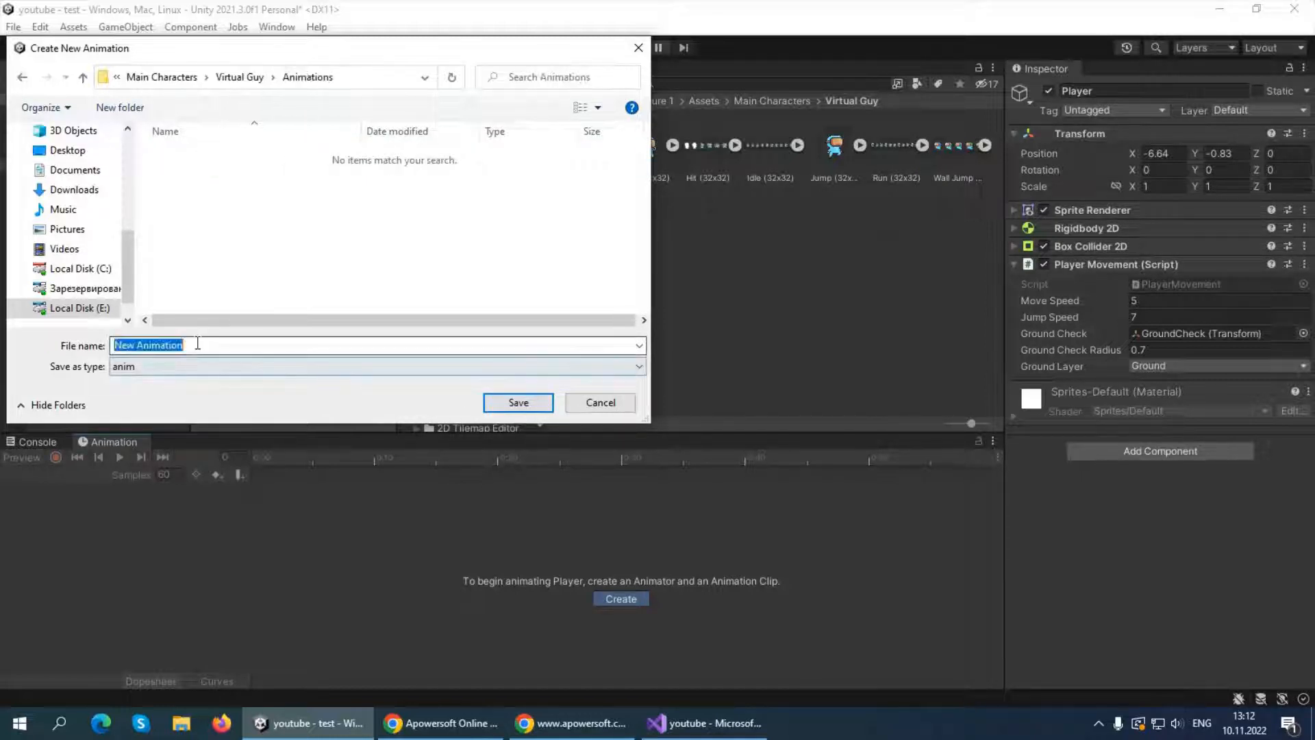
text(Idle)
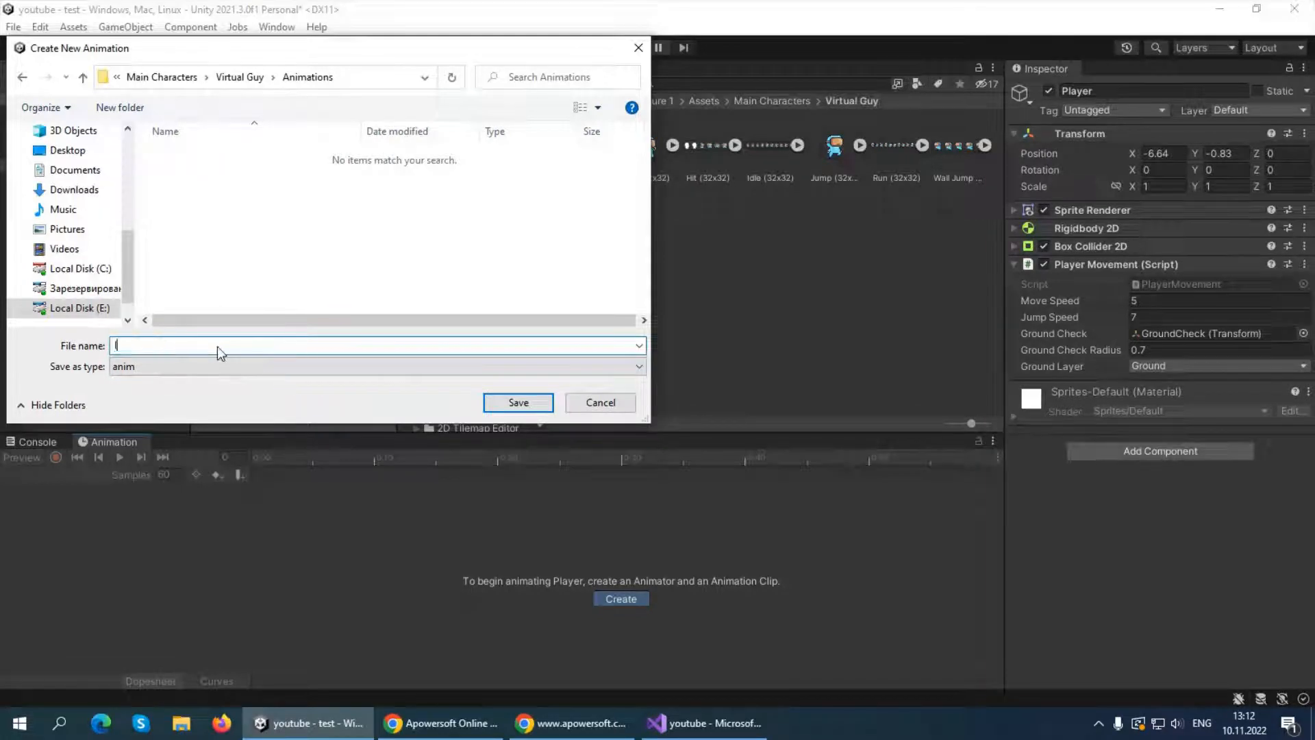
click(499, 404)
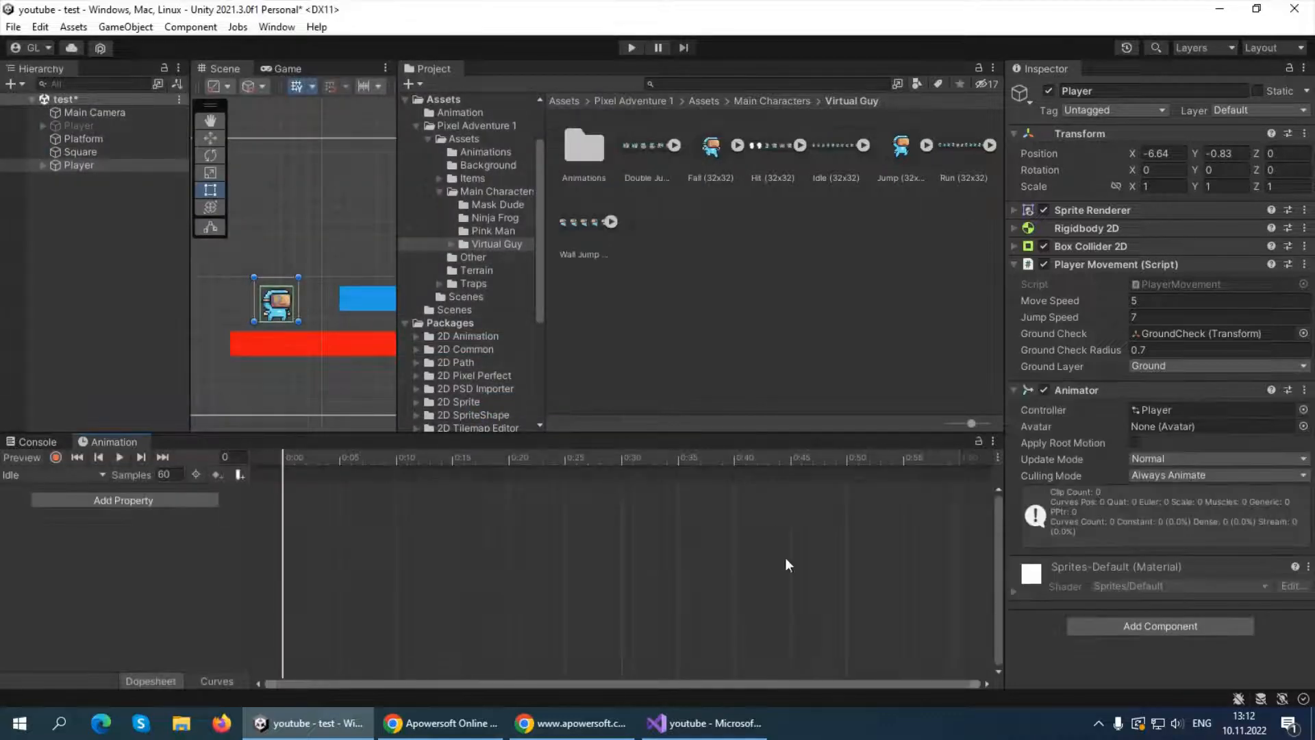
Expand the Idle (32x32) sprite sheet and step through its frames forward and back to examine the idle motion
click(862, 144)
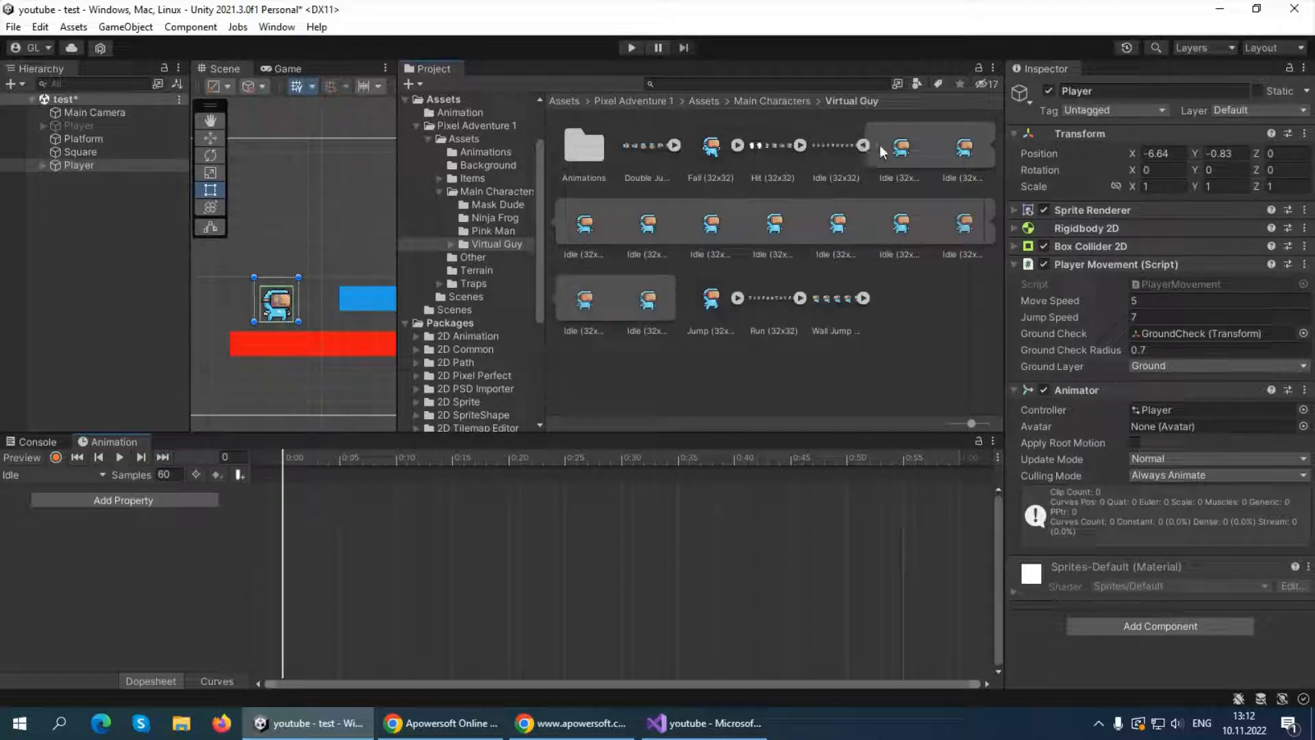
click(894, 145)
key(Right)
key(Right)
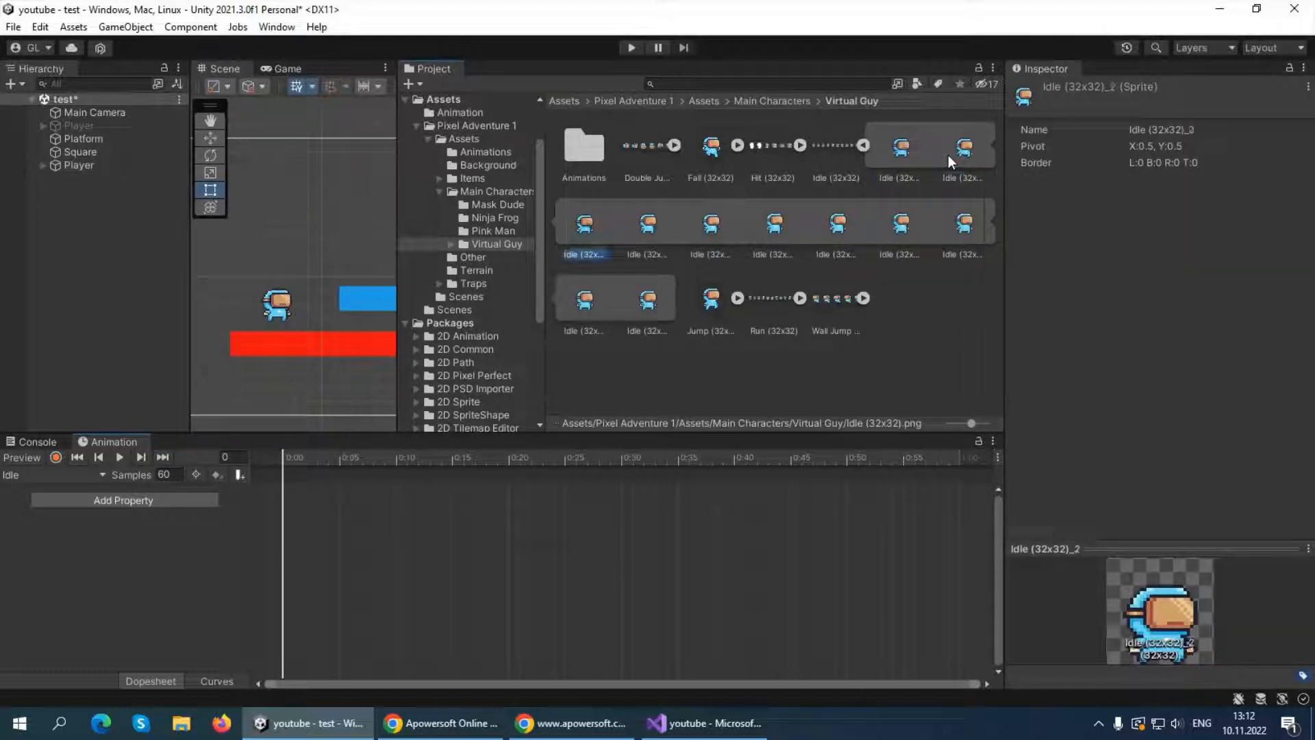
key(Right)
key(Right)
key(Right)
key(Right)
key(Right)
key(Right)
key(Right)
key(Right)
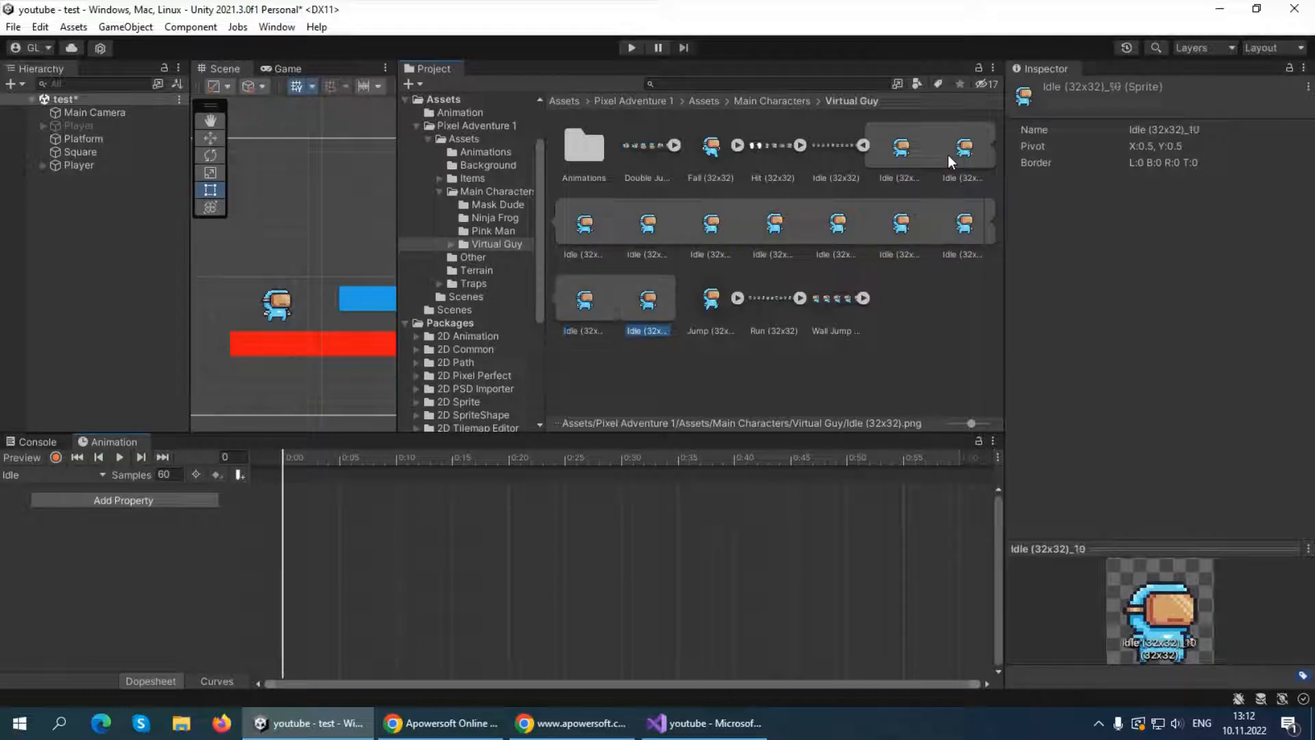
key(Left)
key(Left)
key(Left)
key(Left)
key(Left)
key(Left)
key(Left)
key(Left)
key(Left)
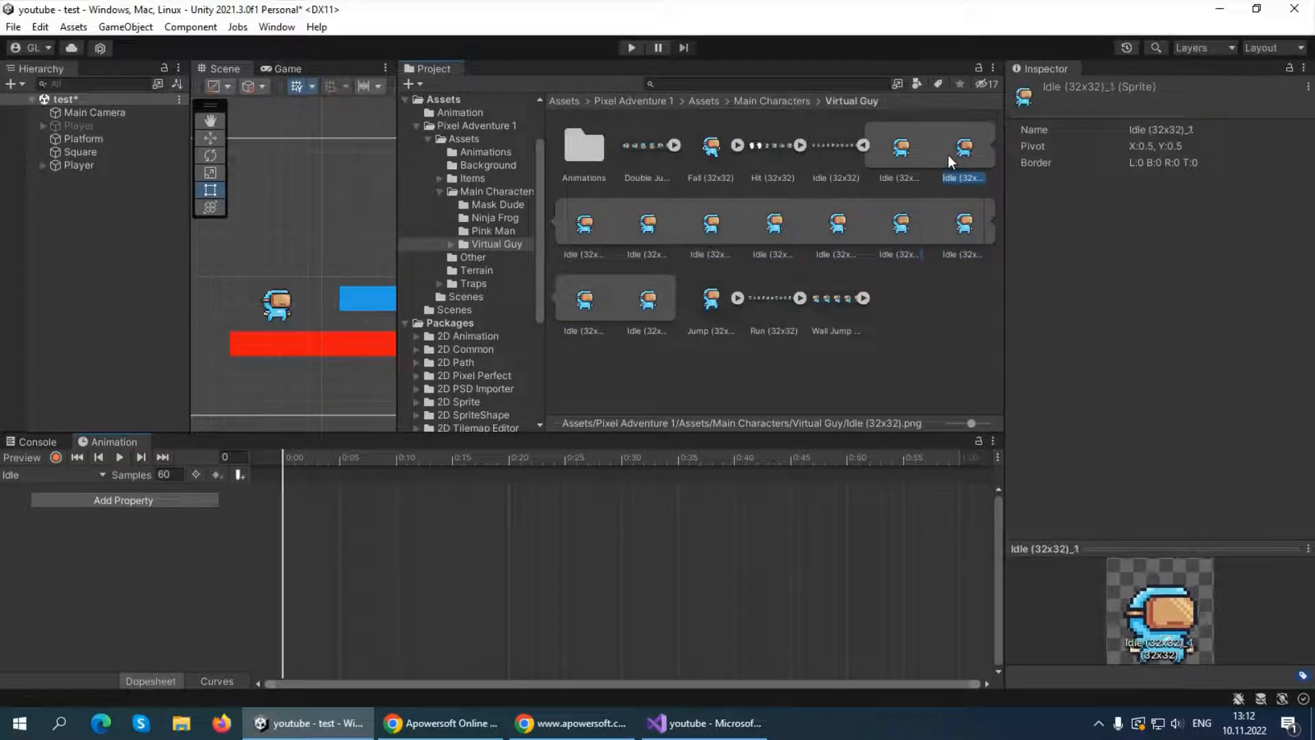
key(Left)
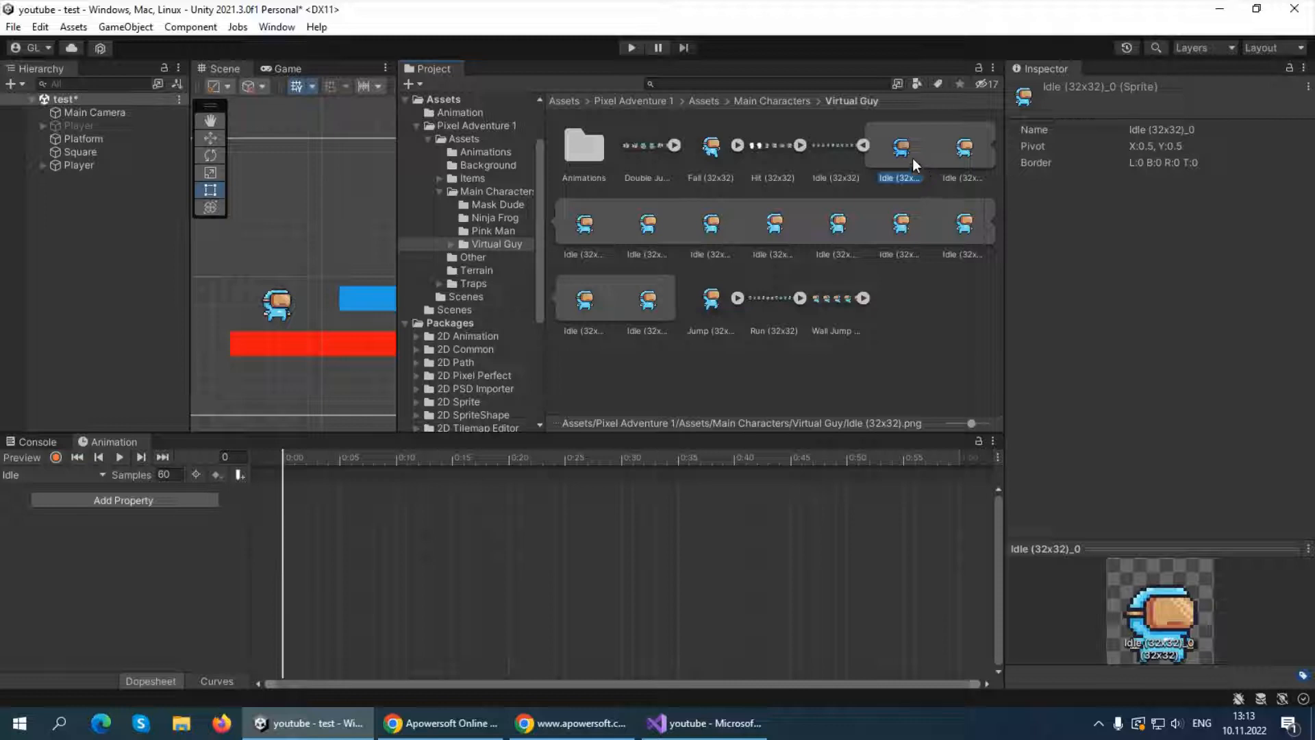
Add all the Idle (32x32) frames to the Idle clip's timeline, widen the Scene view, and preview the animation
shift+click(634, 308)
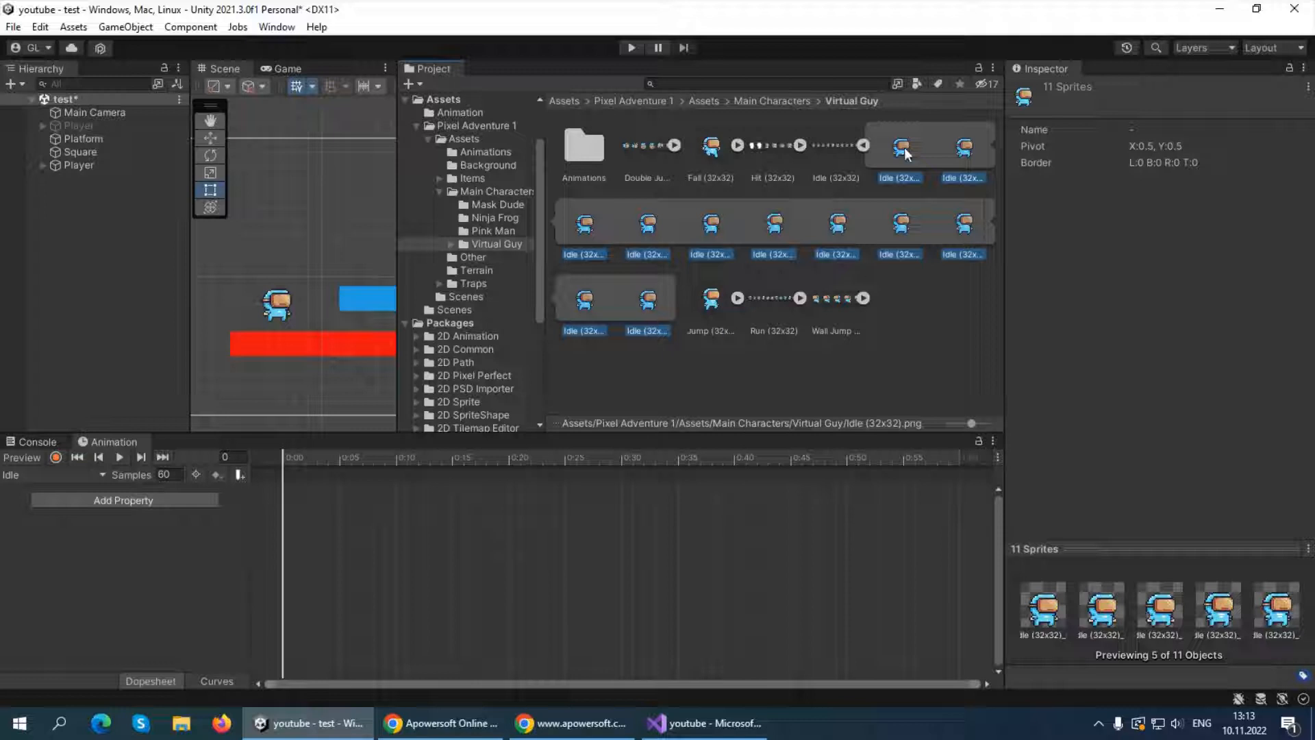
drag(904, 146, 395, 544)
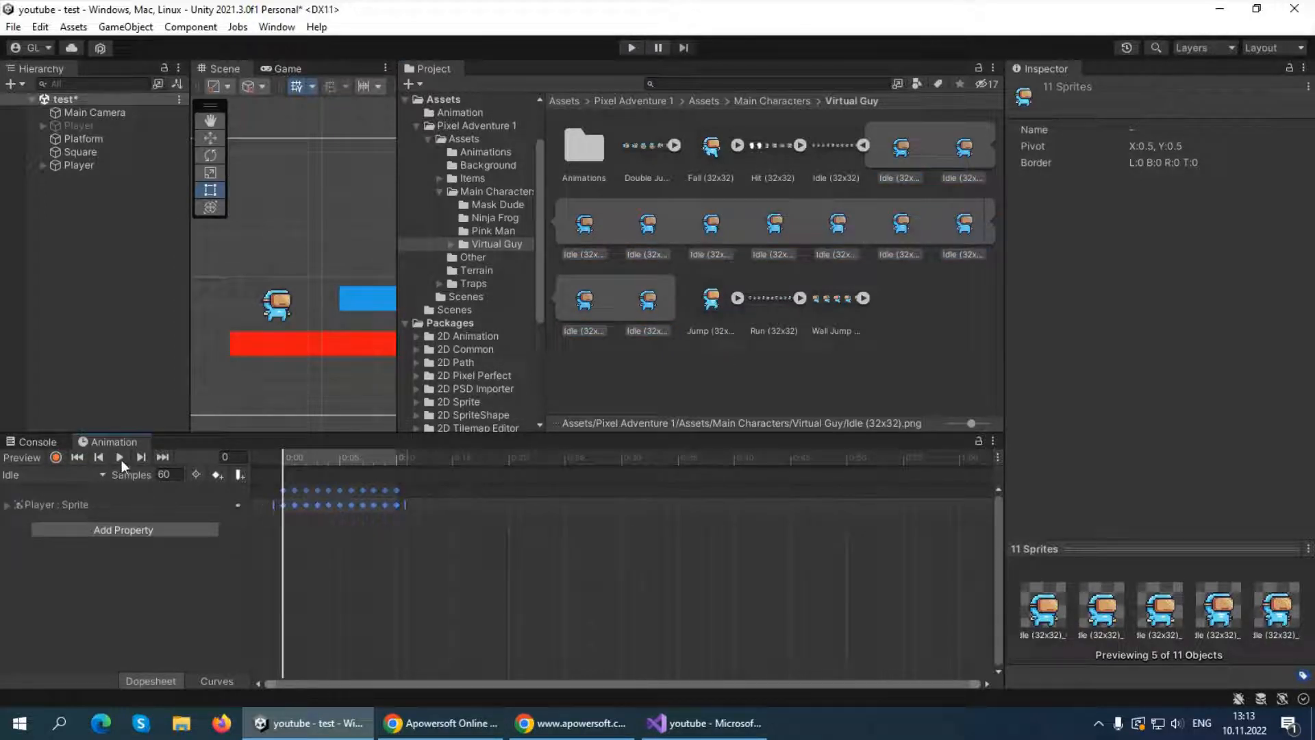
drag(398, 332, 437, 331)
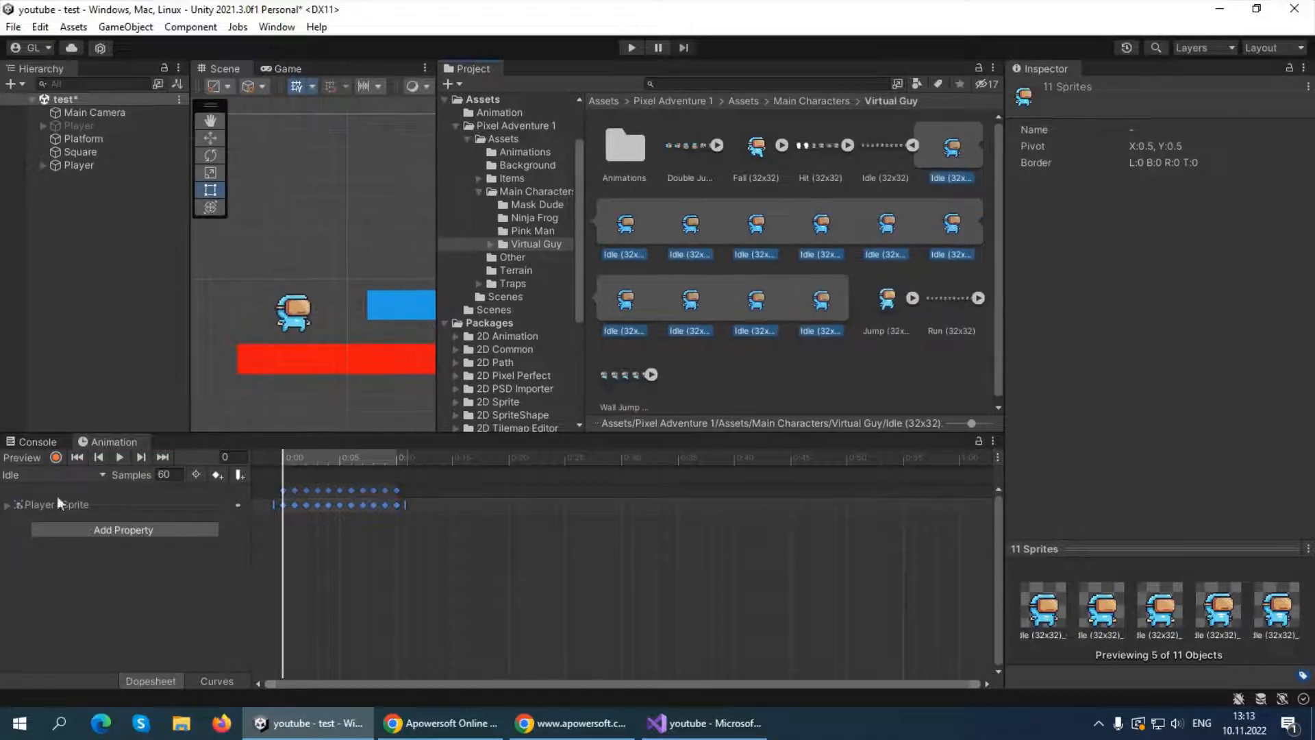
click(120, 456)
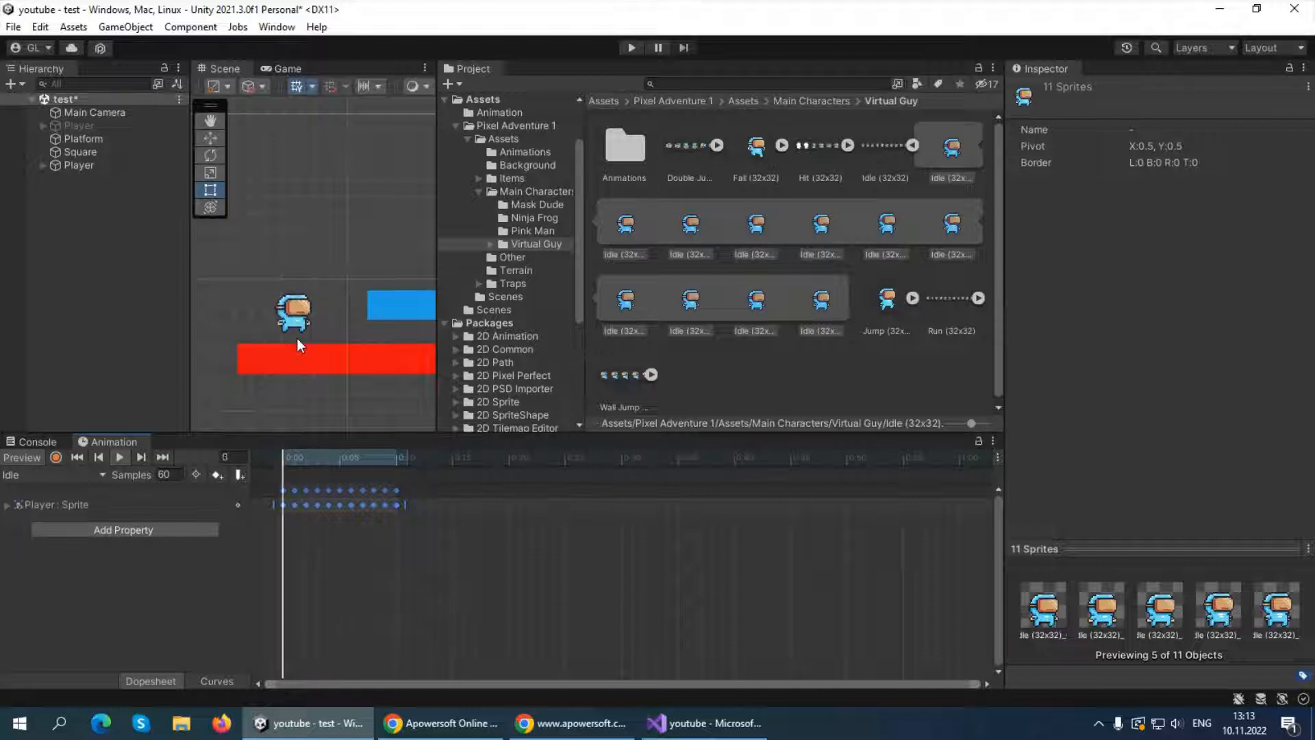
click(119, 456)
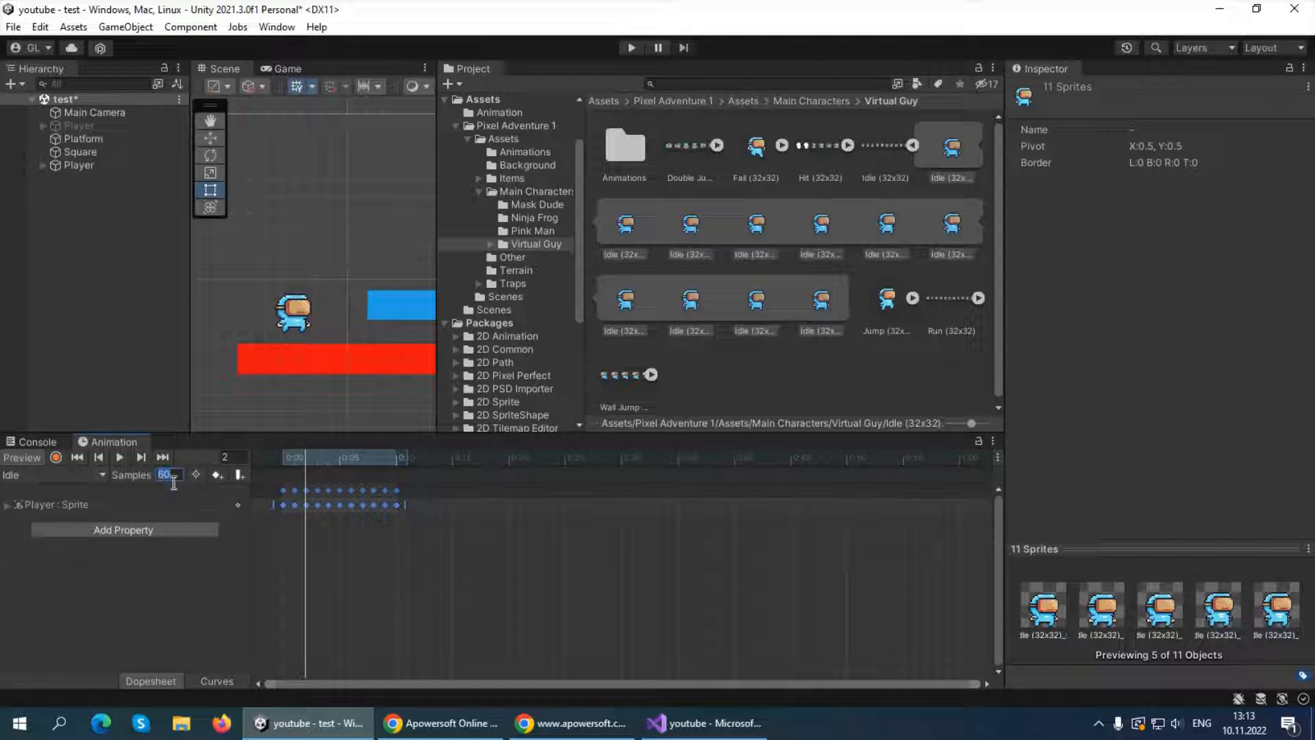
Try a sample rate of 20 on the Idle clip and play it back
text(20)
key(Return)
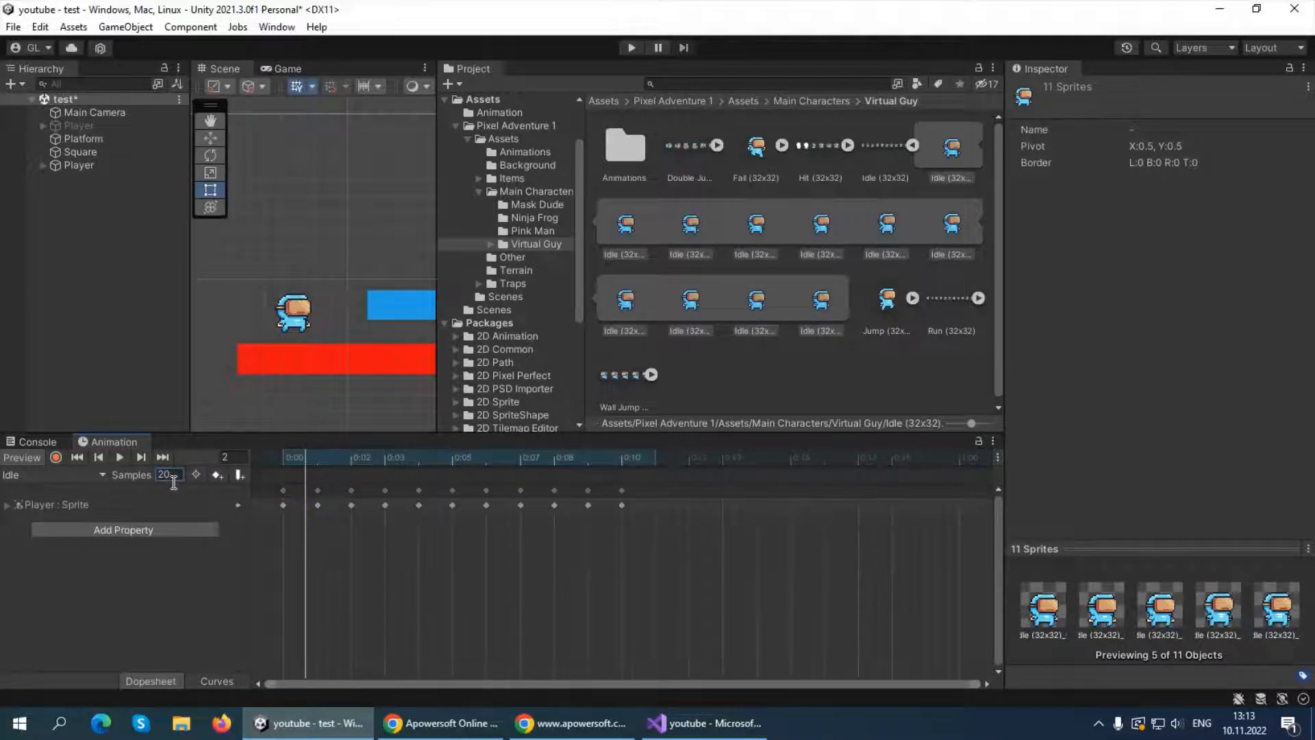
click(119, 457)
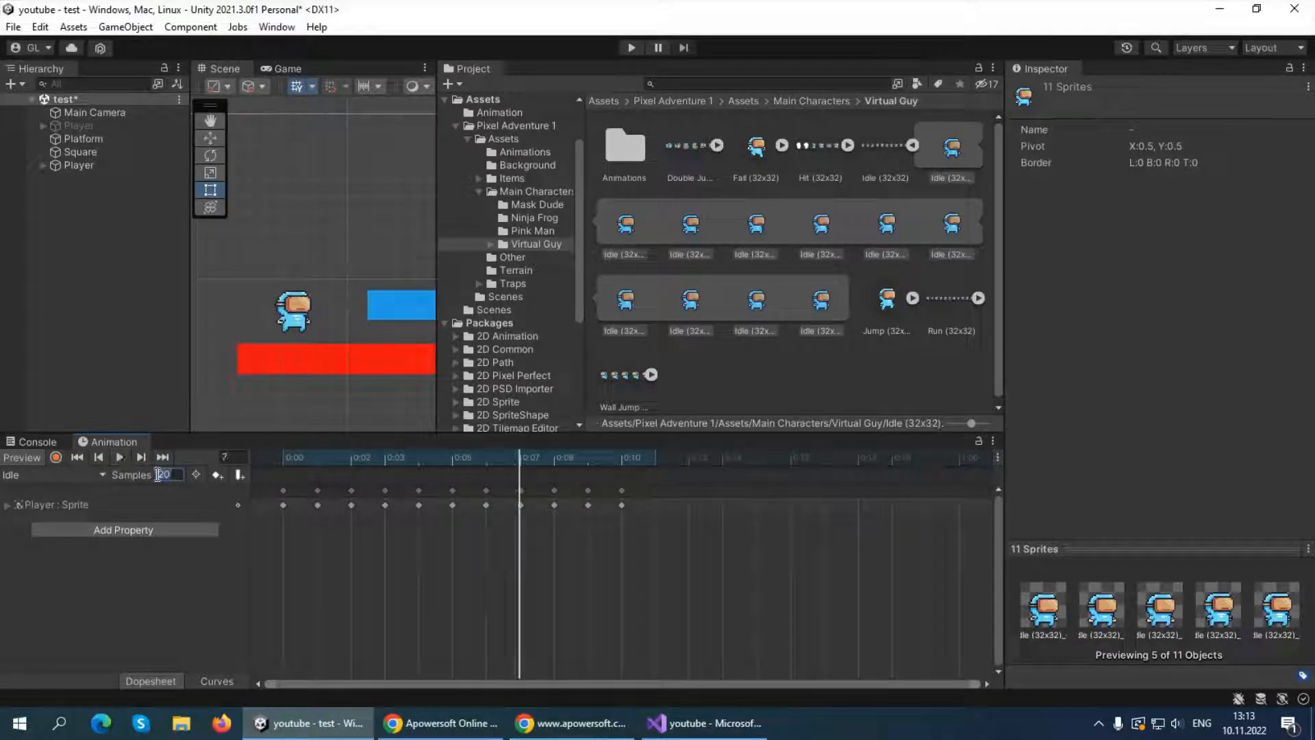
Set the Idle clip's sample rate to 25 and preview its playback speed
text(15)
key(Return)
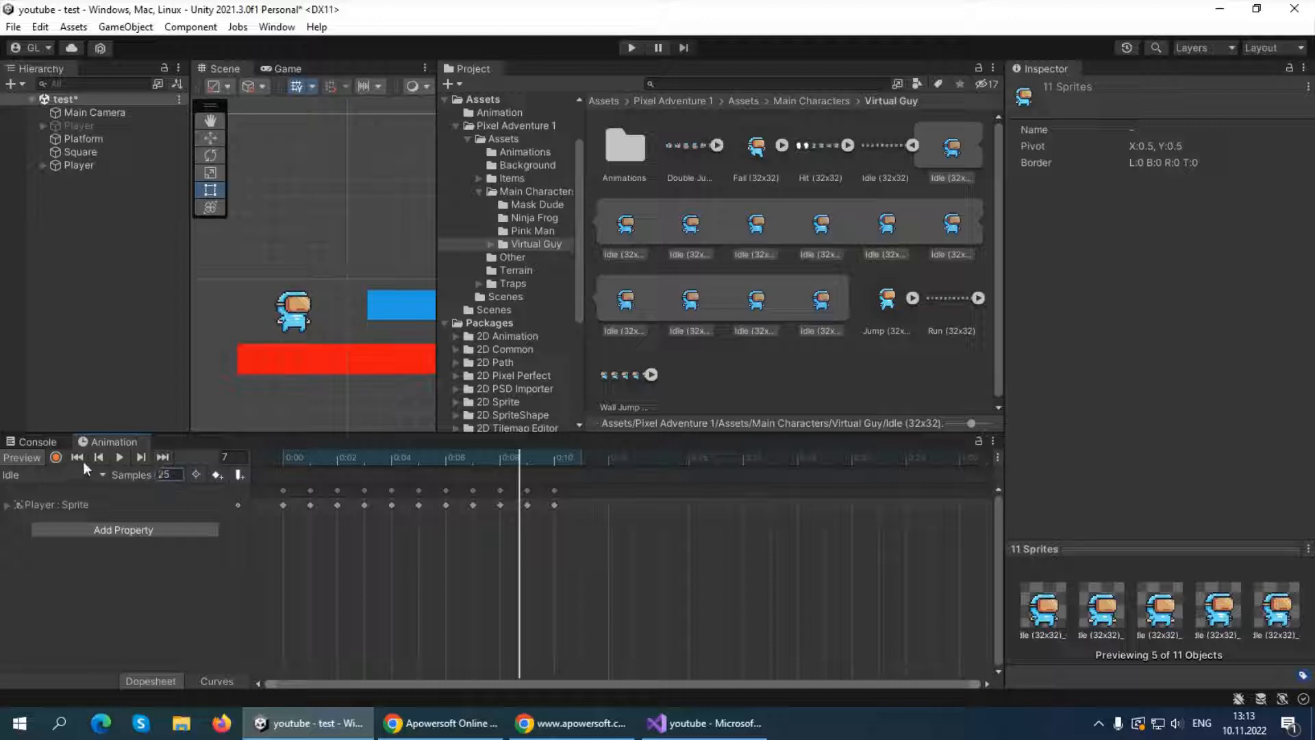
click(118, 456)
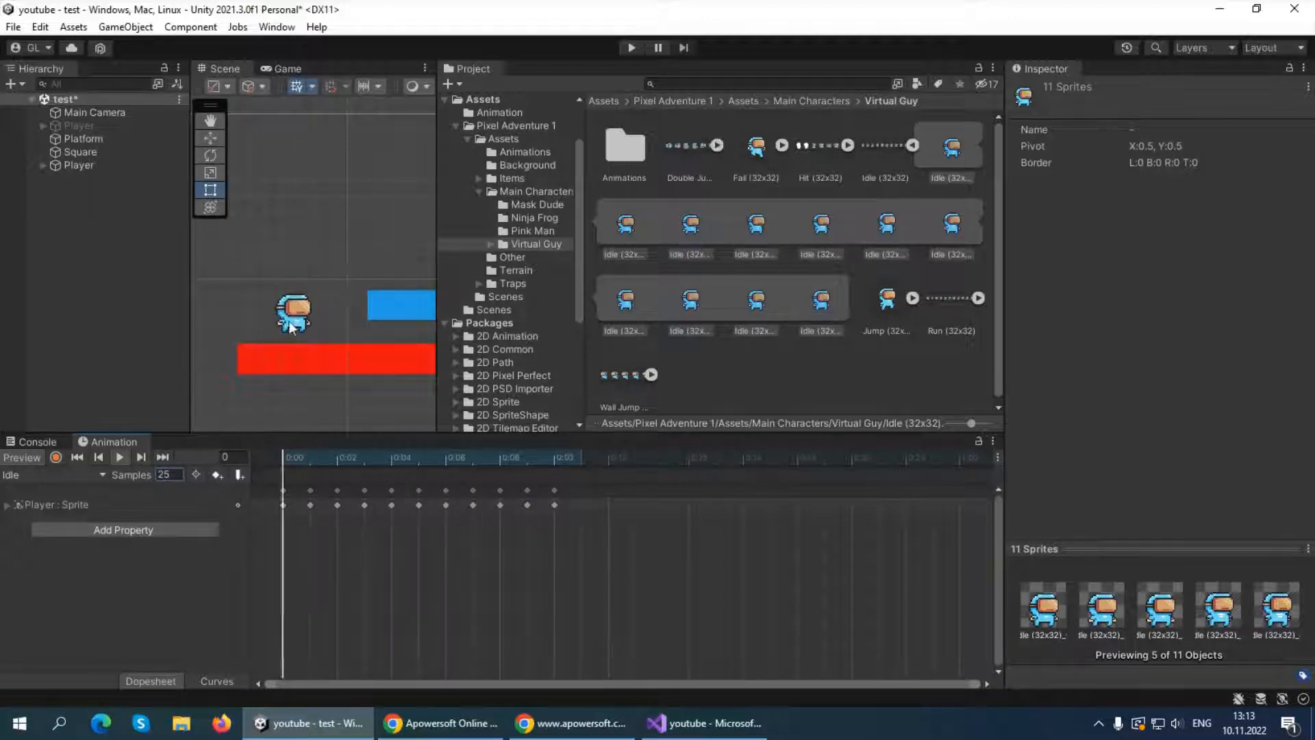
click(119, 456)
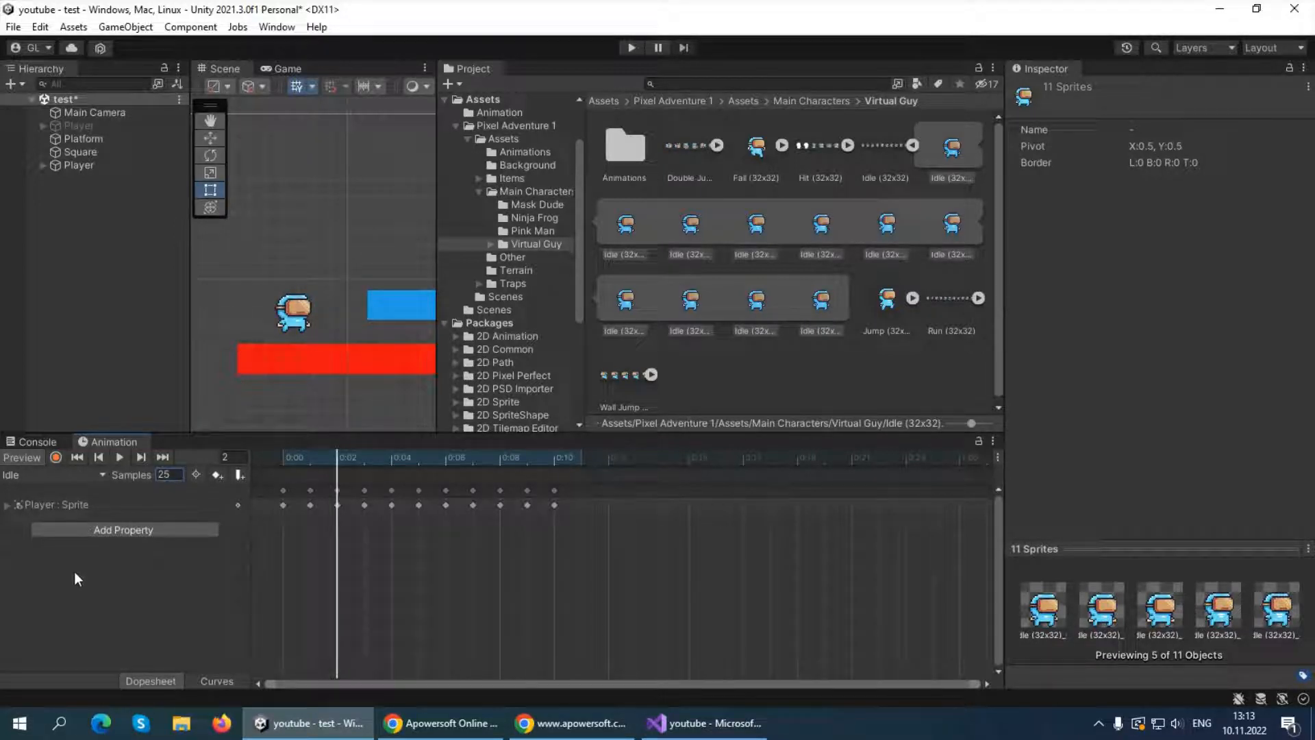
Create a second animation clip for the Player and save it as Run in the Animations folder
click(31, 476)
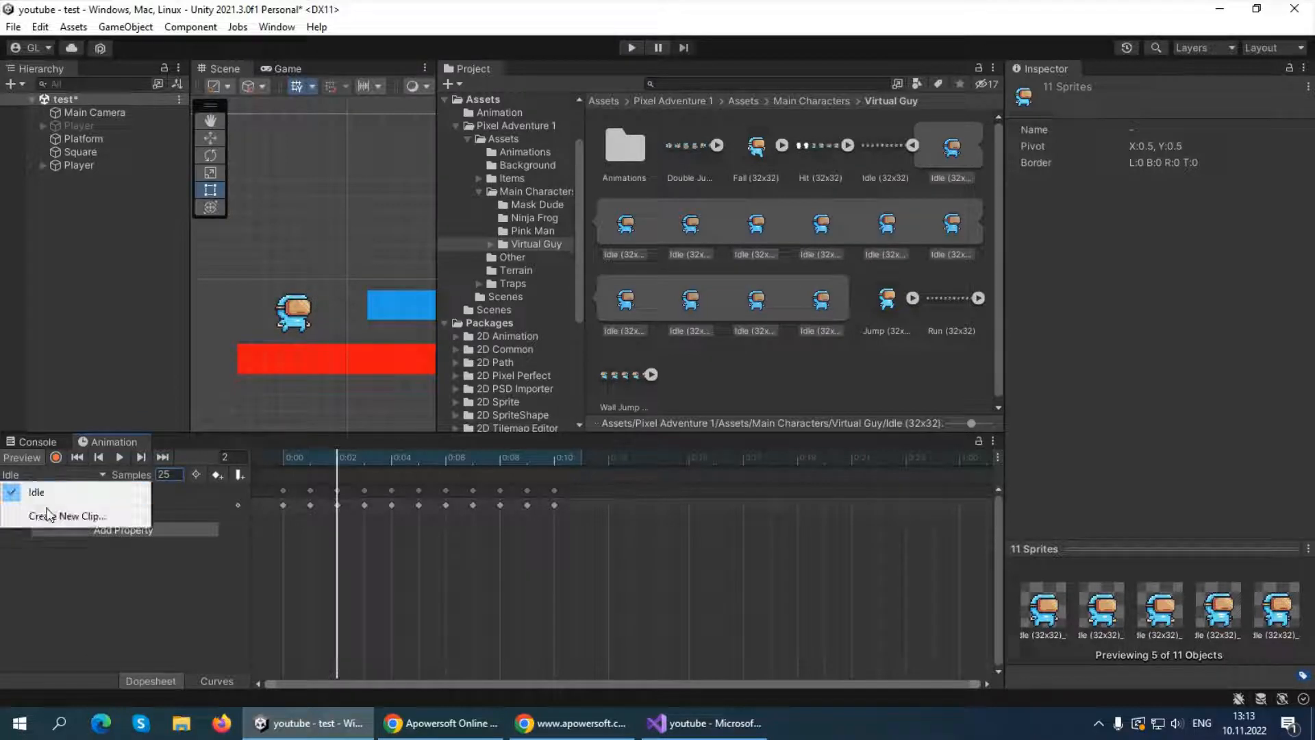
click(47, 515)
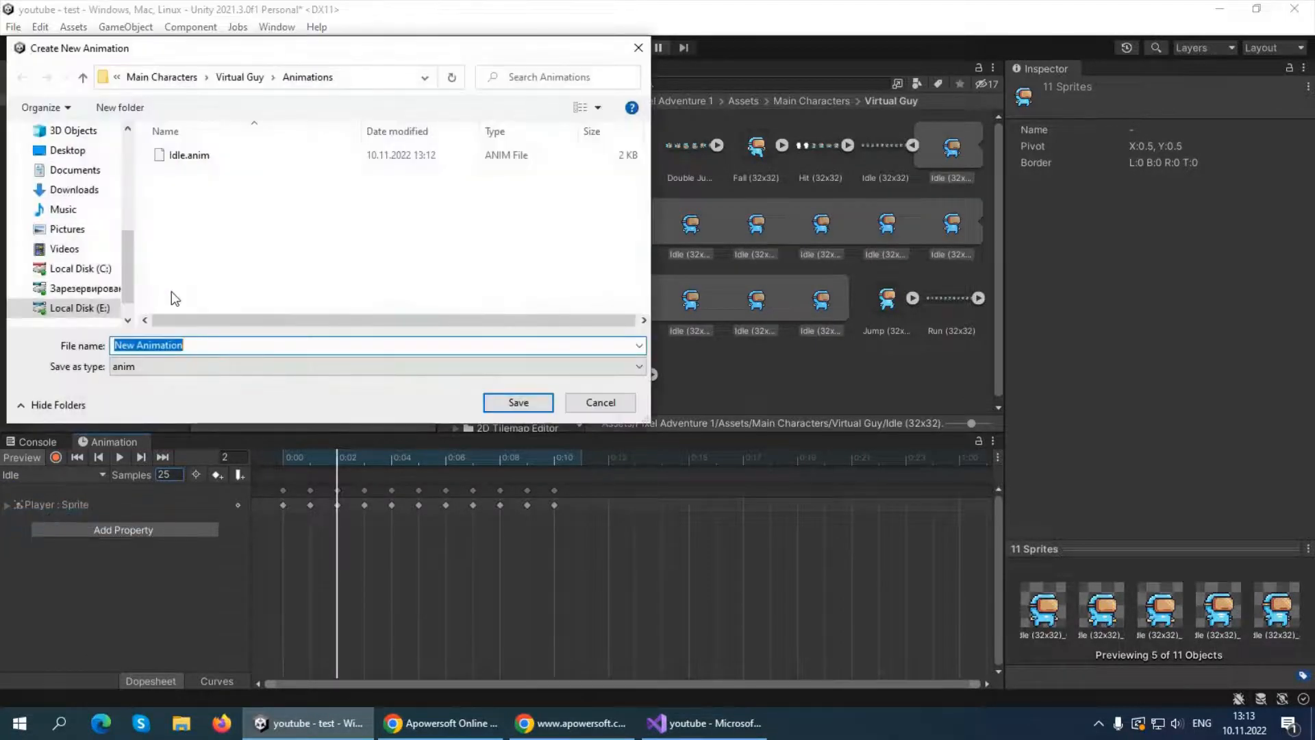
text(Run)
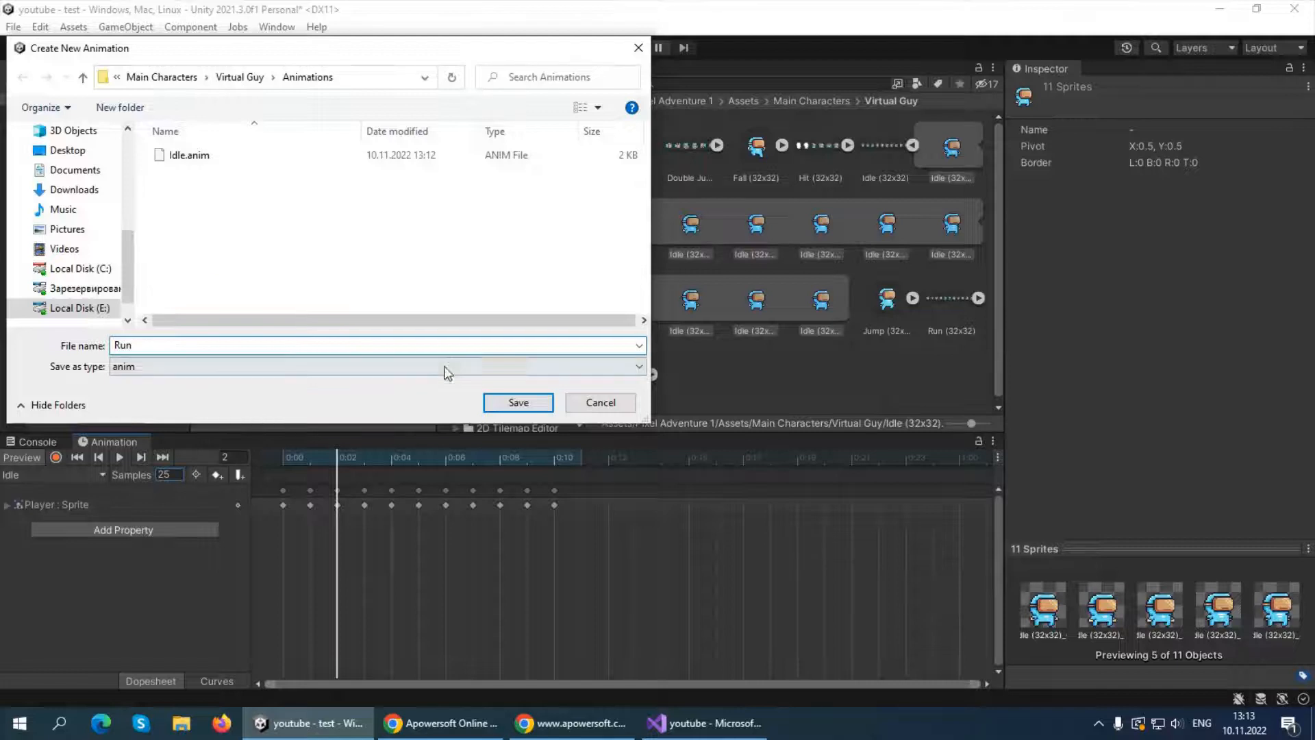
click(518, 402)
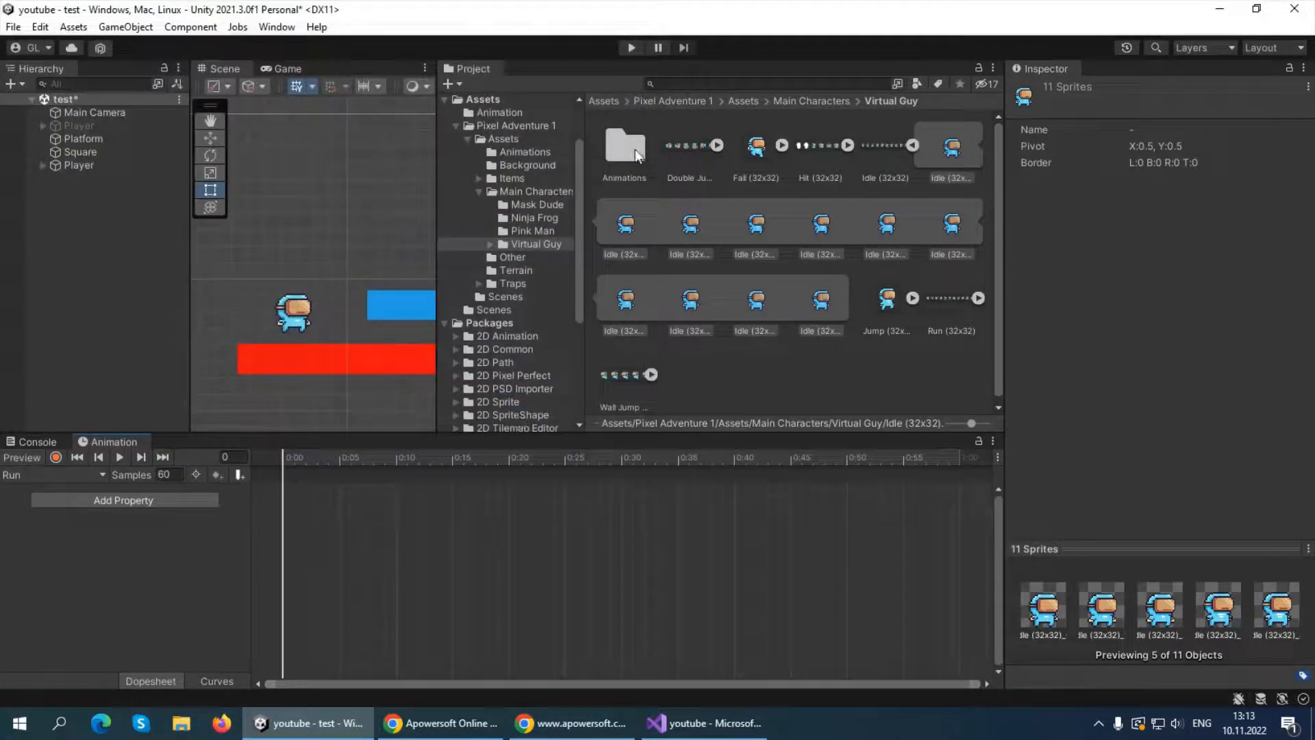
Collapse the Idle sheet, add all the Run (32x32) frames to the Run clip's timeline, and preview it
click(914, 144)
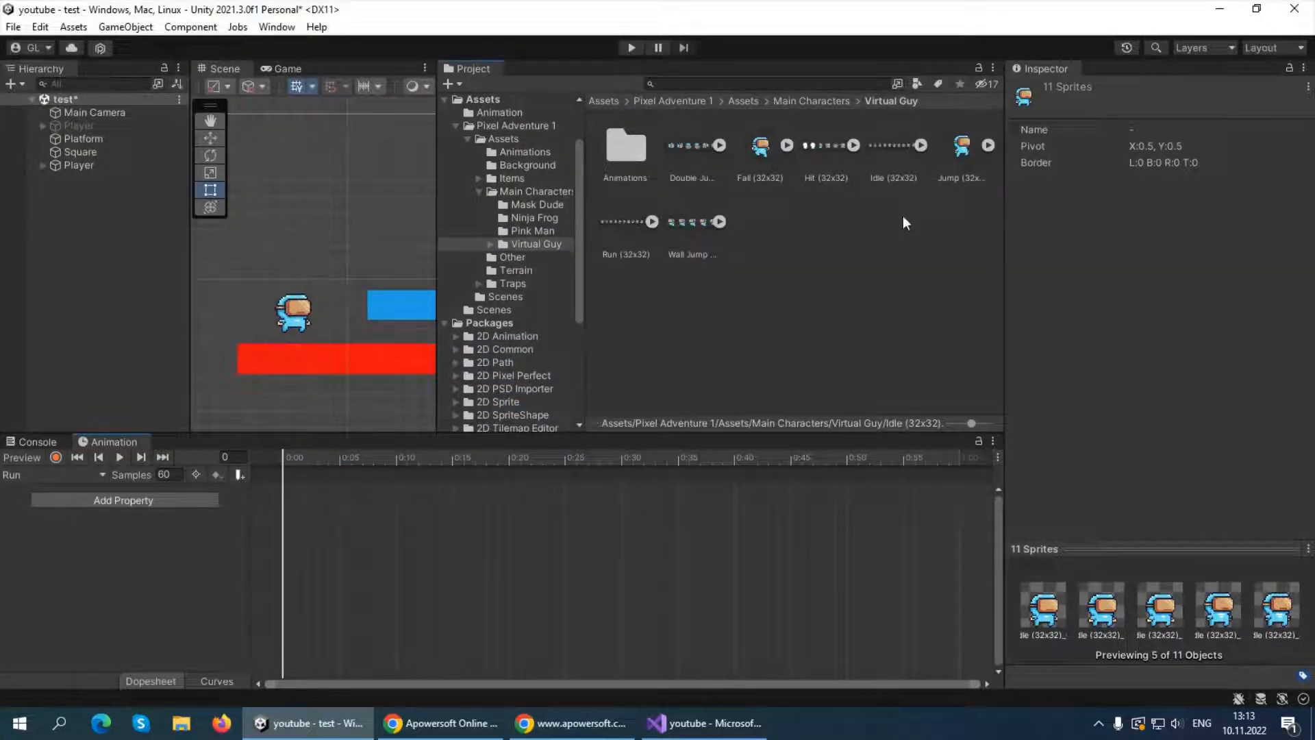
click(652, 221)
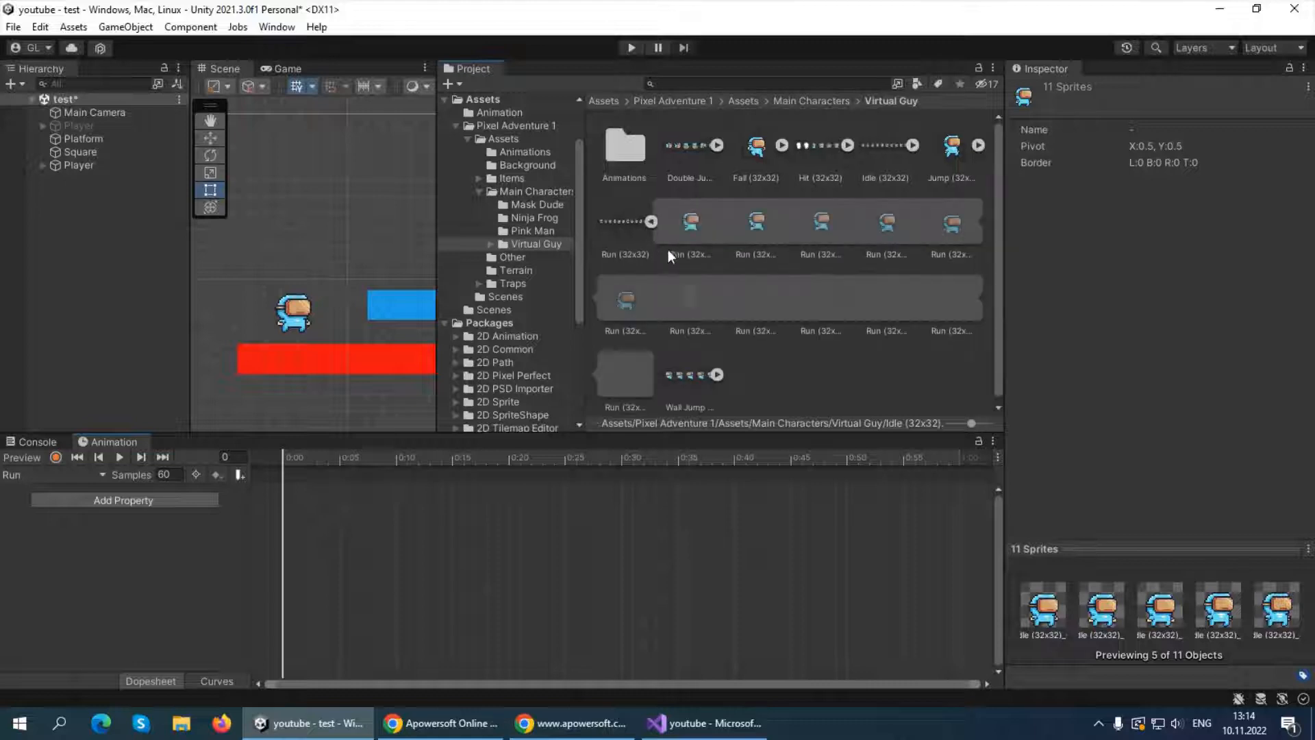
click(682, 227)
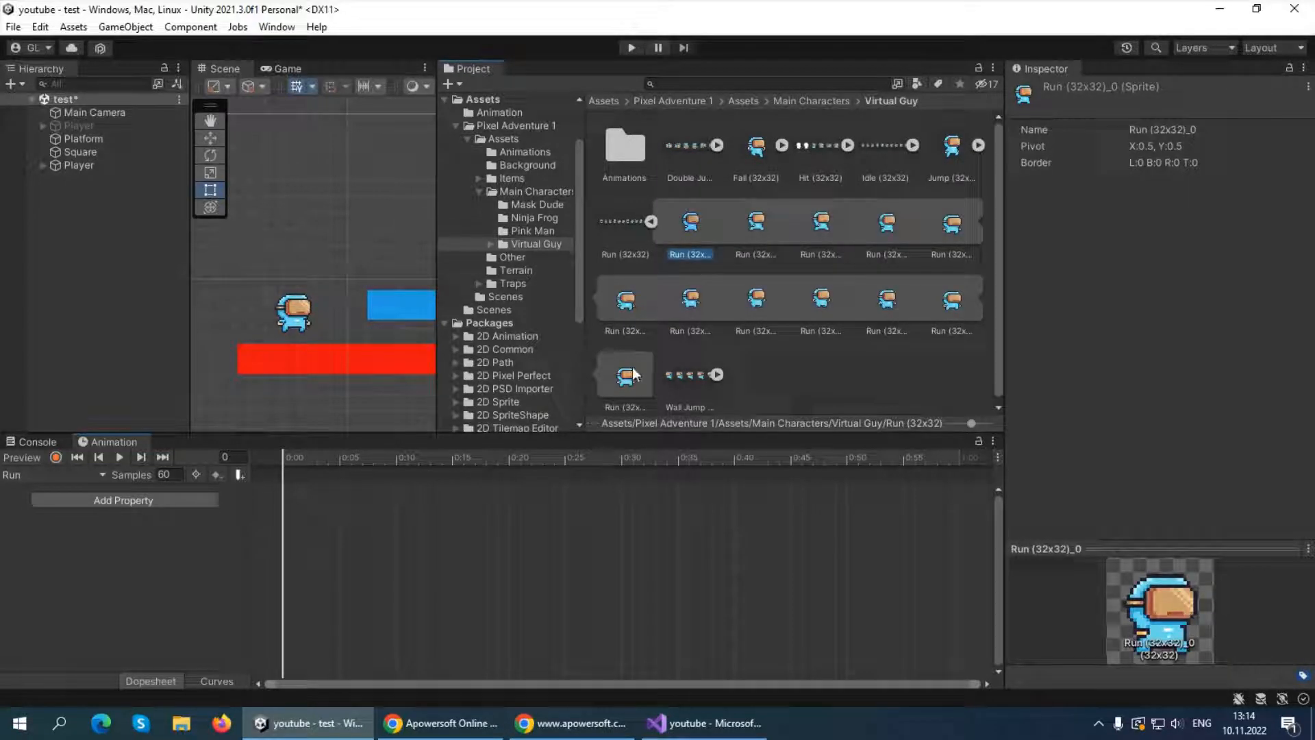
scroll(631, 380, down, 1)
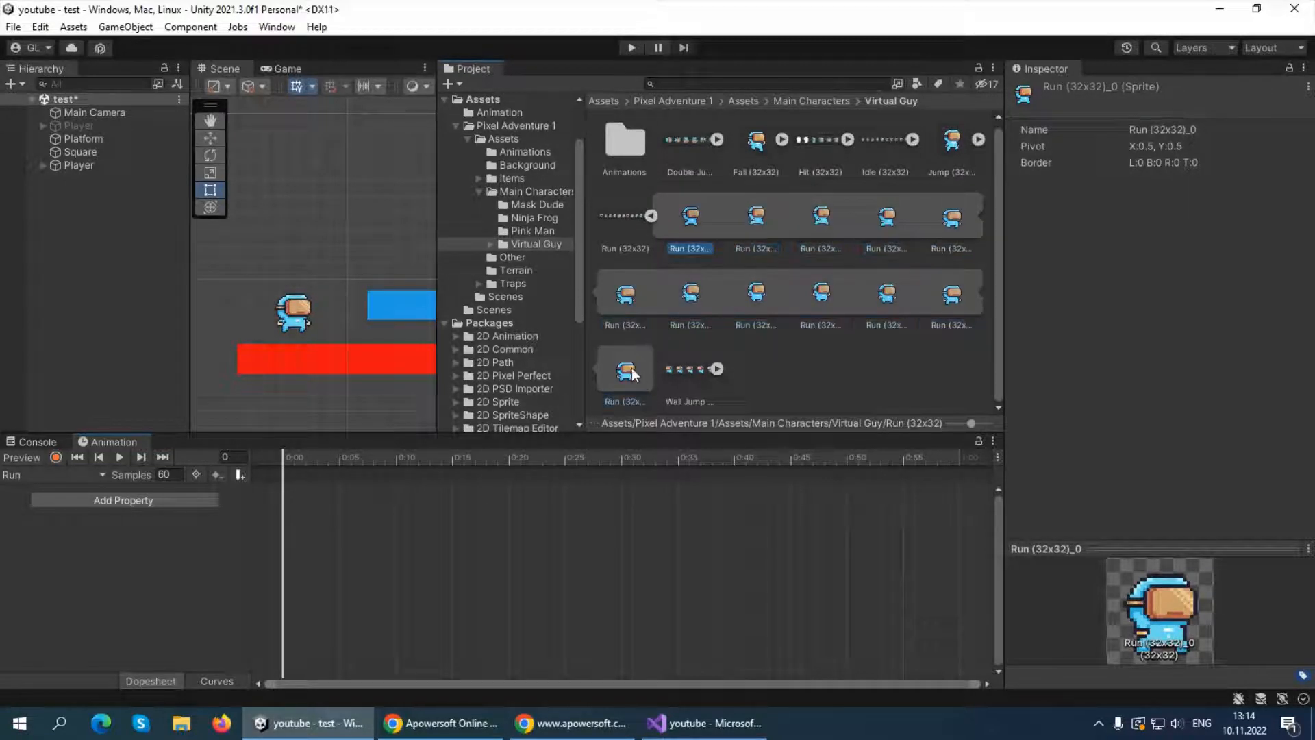
shift+click(632, 368)
drag(703, 293, 362, 537)
click(117, 458)
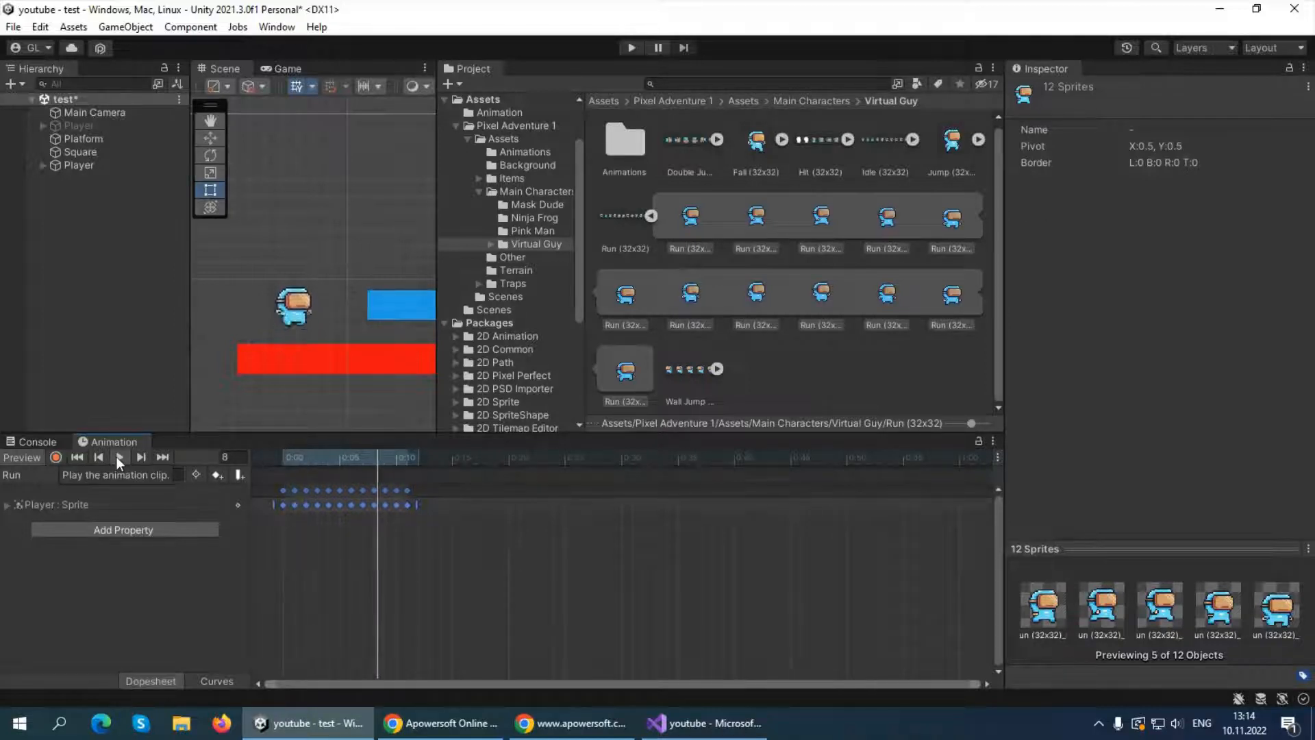
click(118, 457)
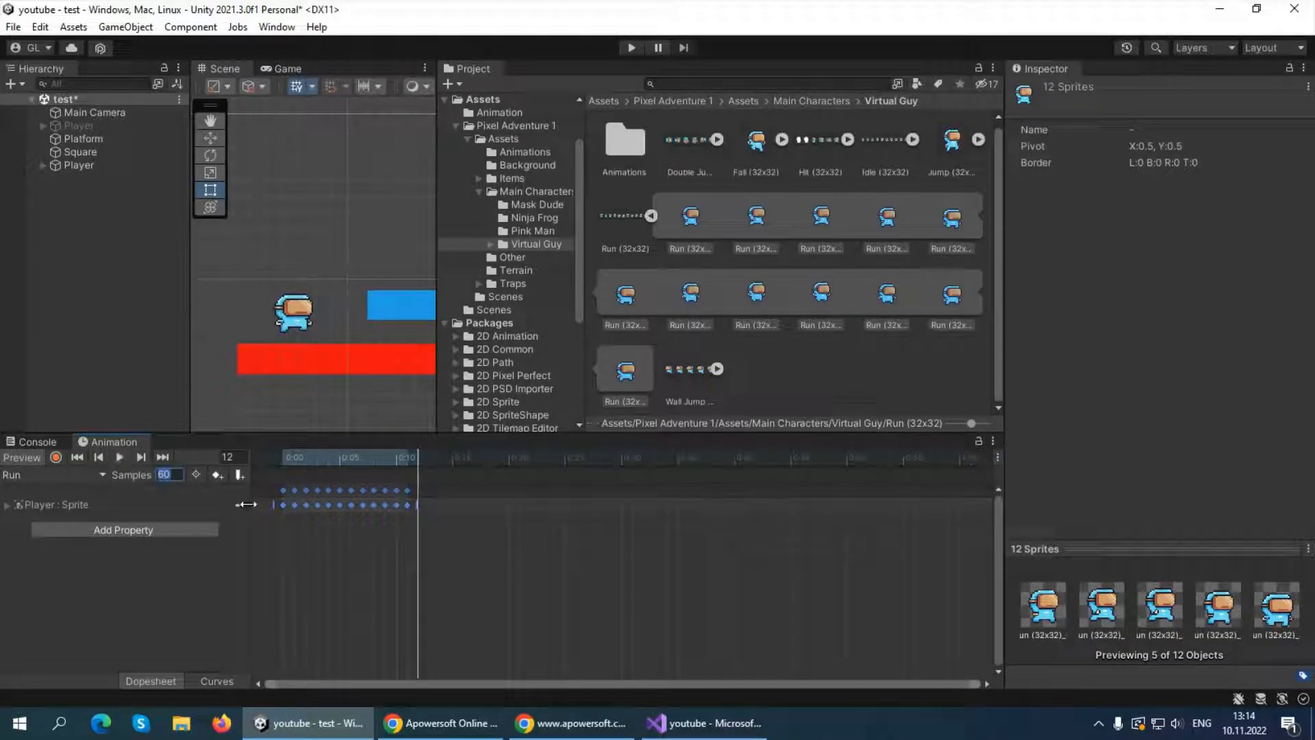
Try a sample rate of 20 on the Run clip and play it back
text(20)
key(Return)
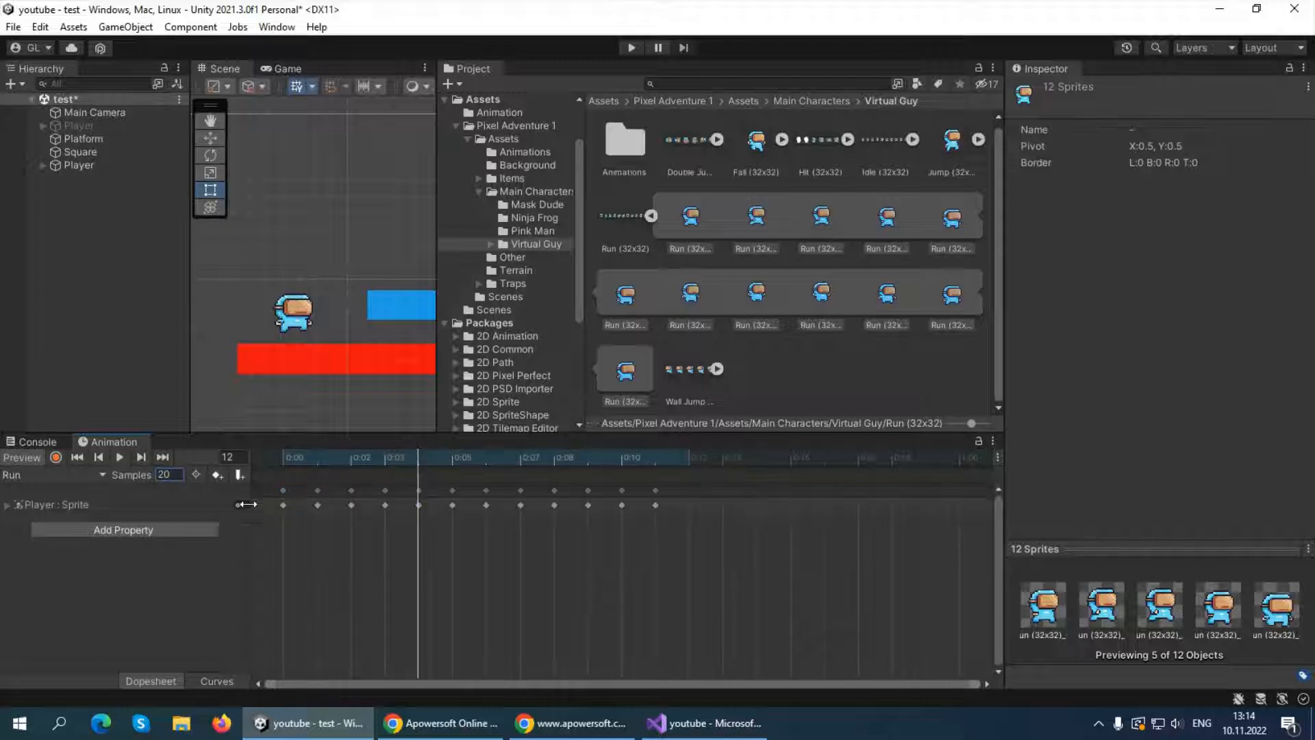
click(121, 456)
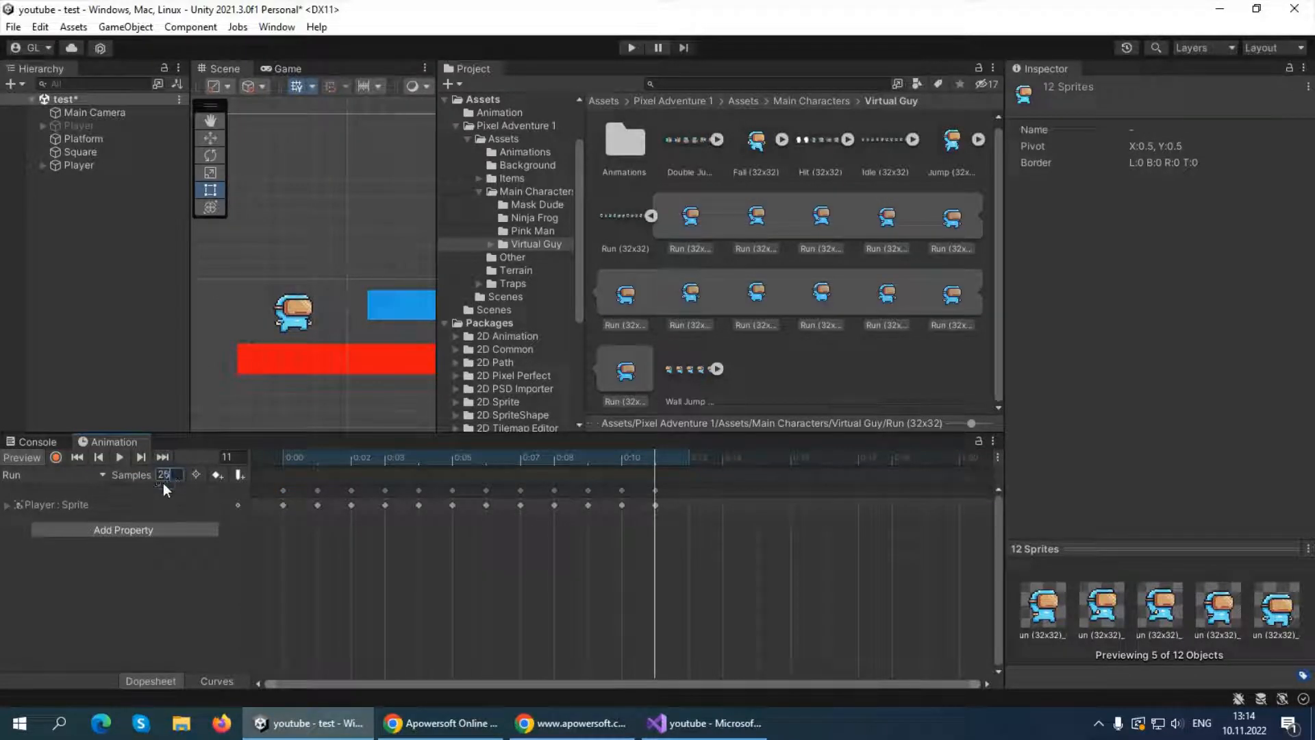
Set the Run clip's sample rate to 25
text(25)
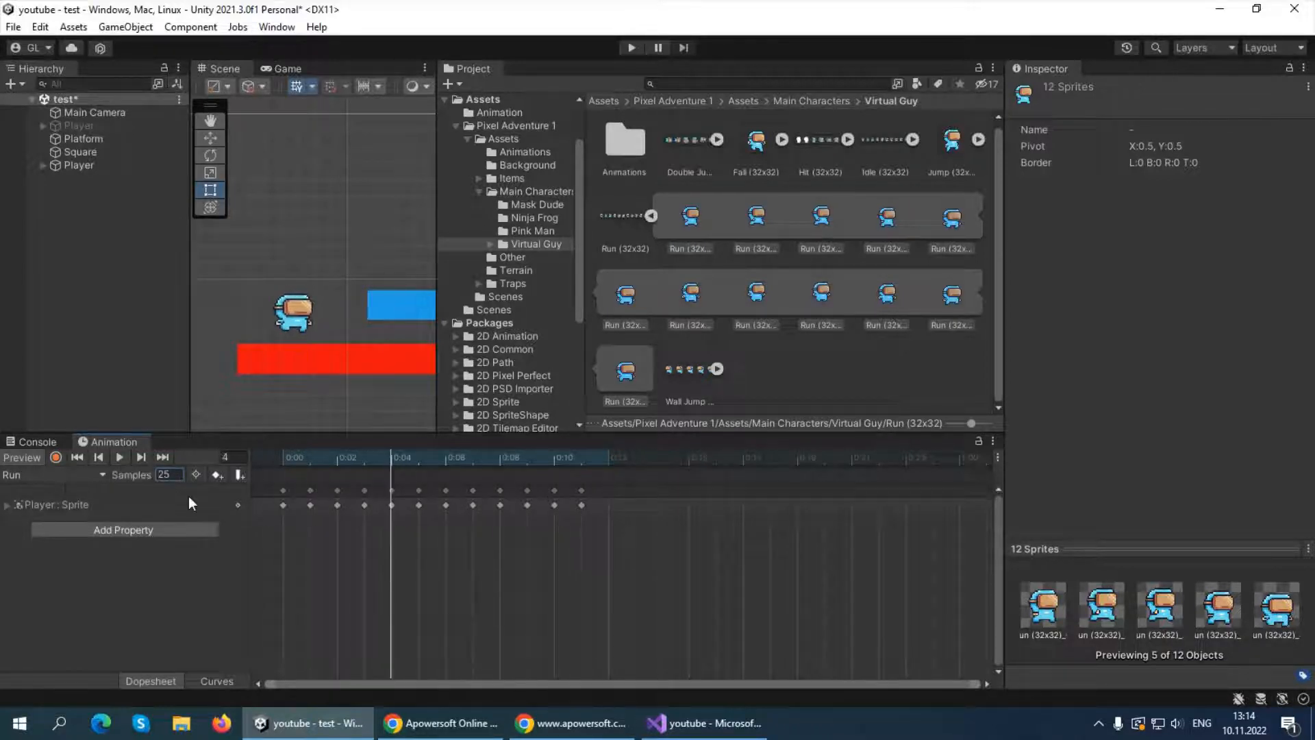
click(103, 561)
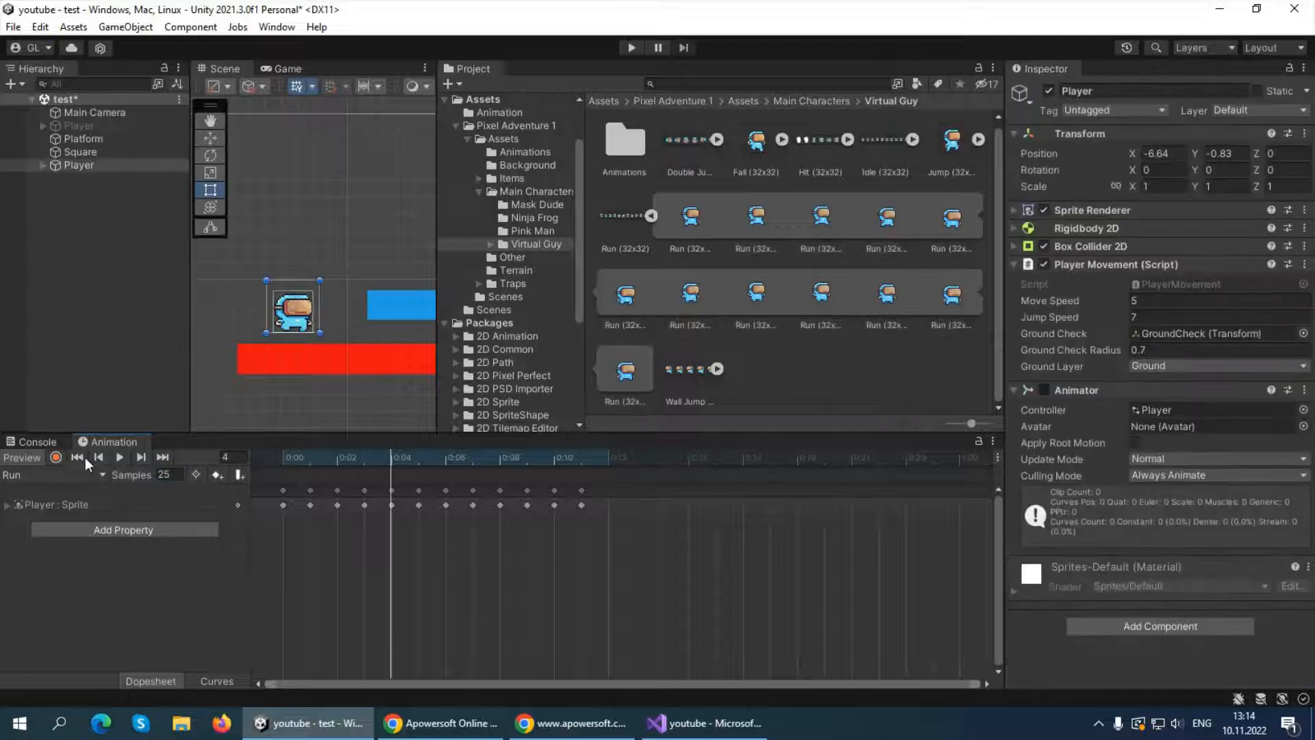
Create a third animation clip for the Player and save it as Jump in the Animations folder
click(80, 475)
click(64, 534)
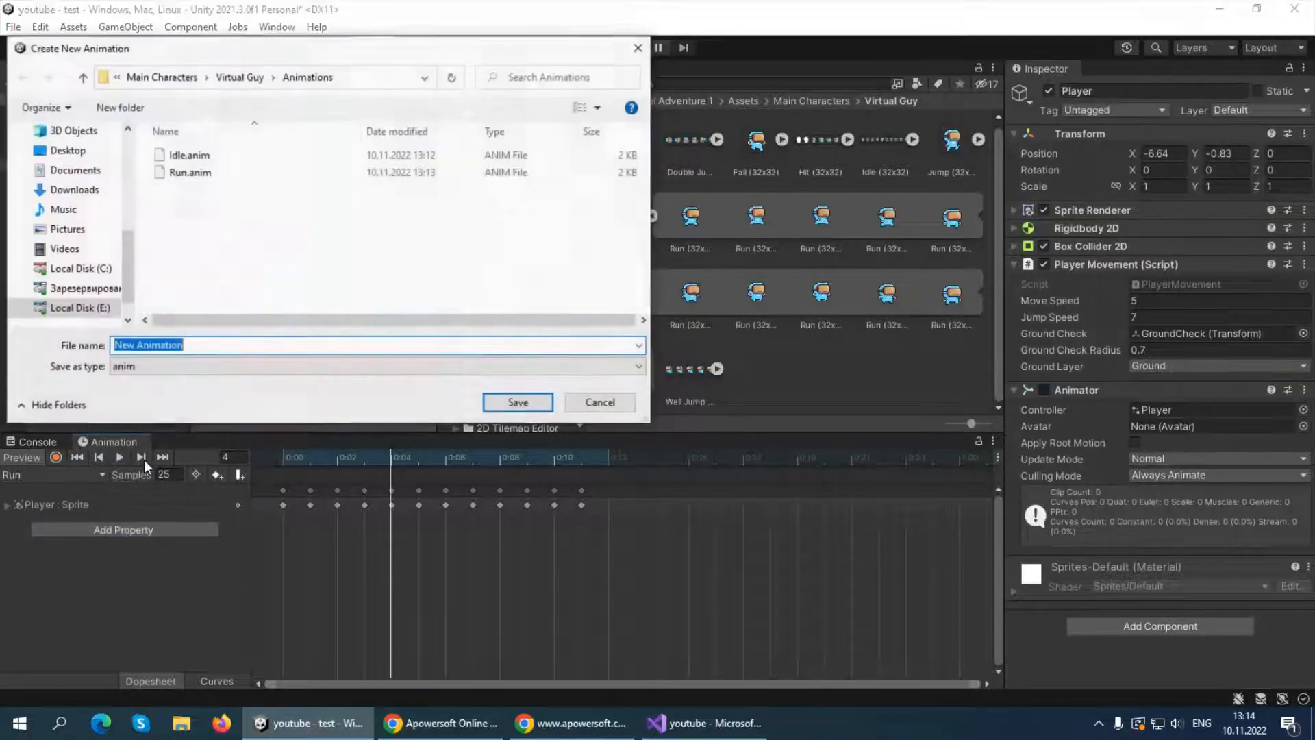
text(Jump)
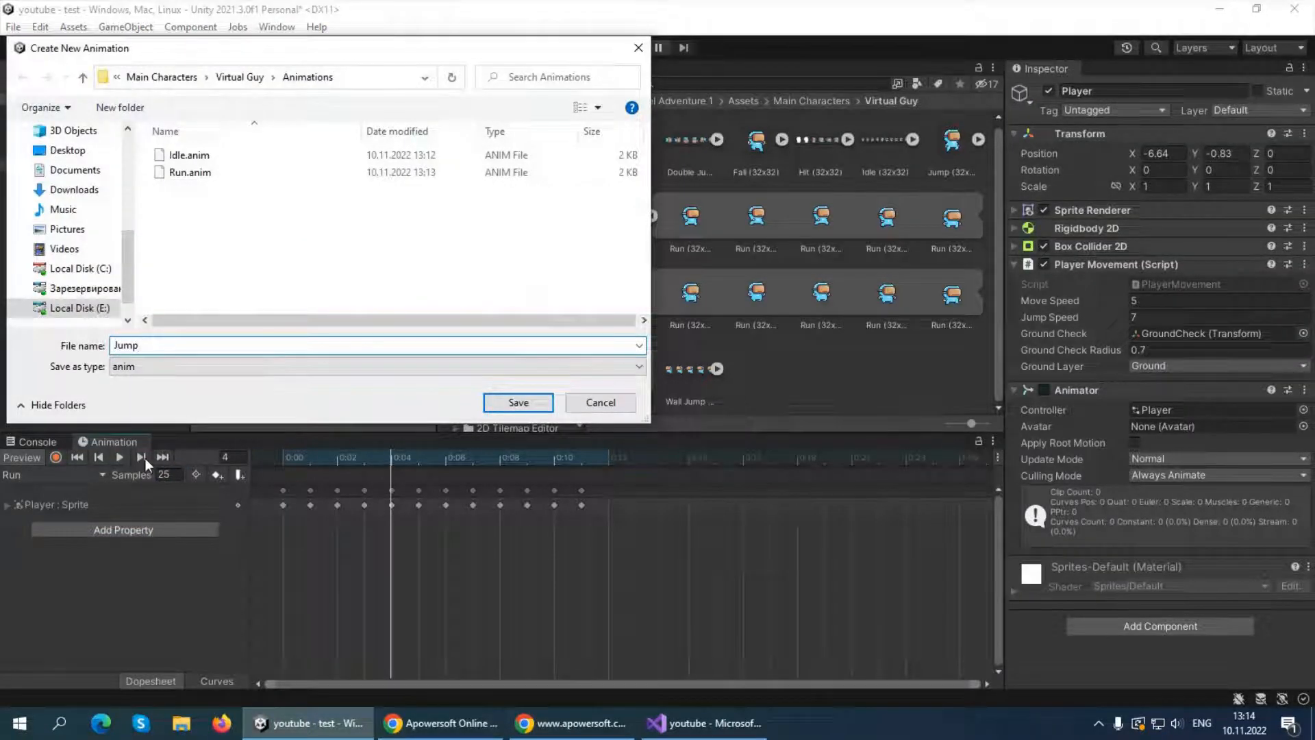
click(510, 402)
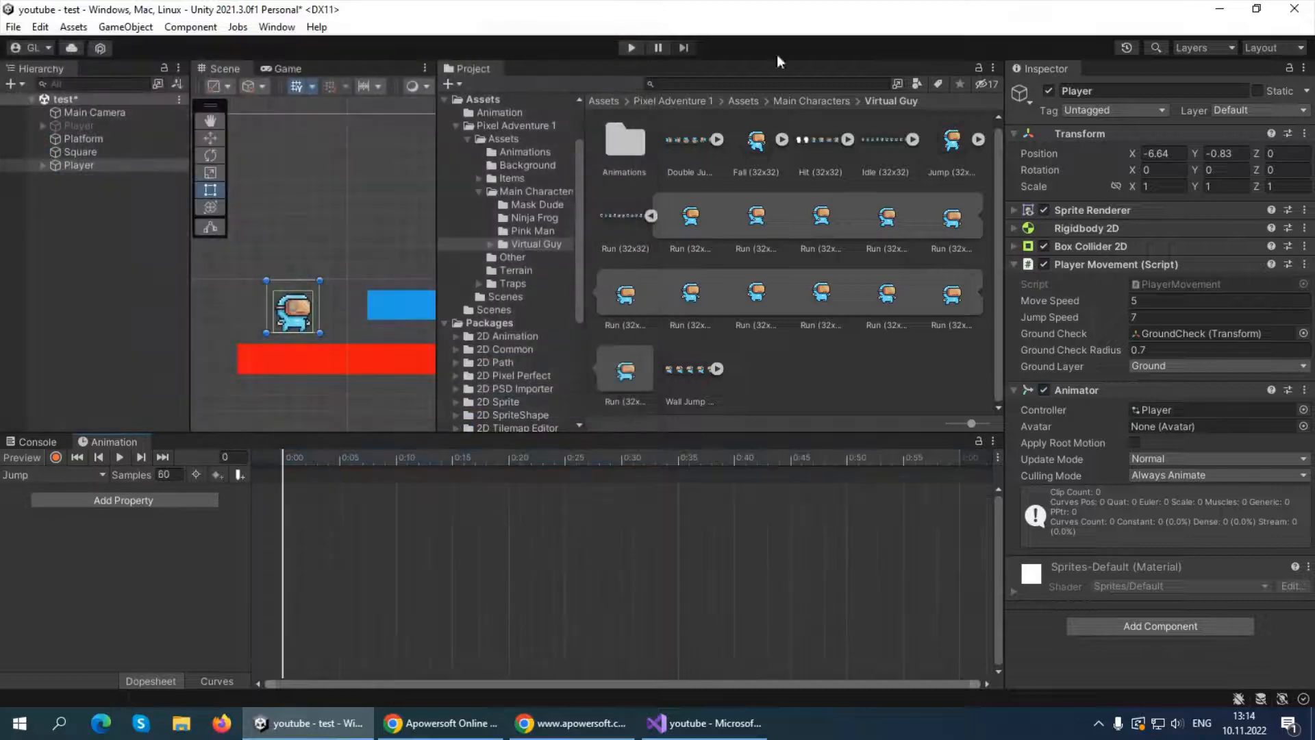
Collapse the Run sprite sheet and check which frames the Jump (32x32) sheet contains
click(652, 217)
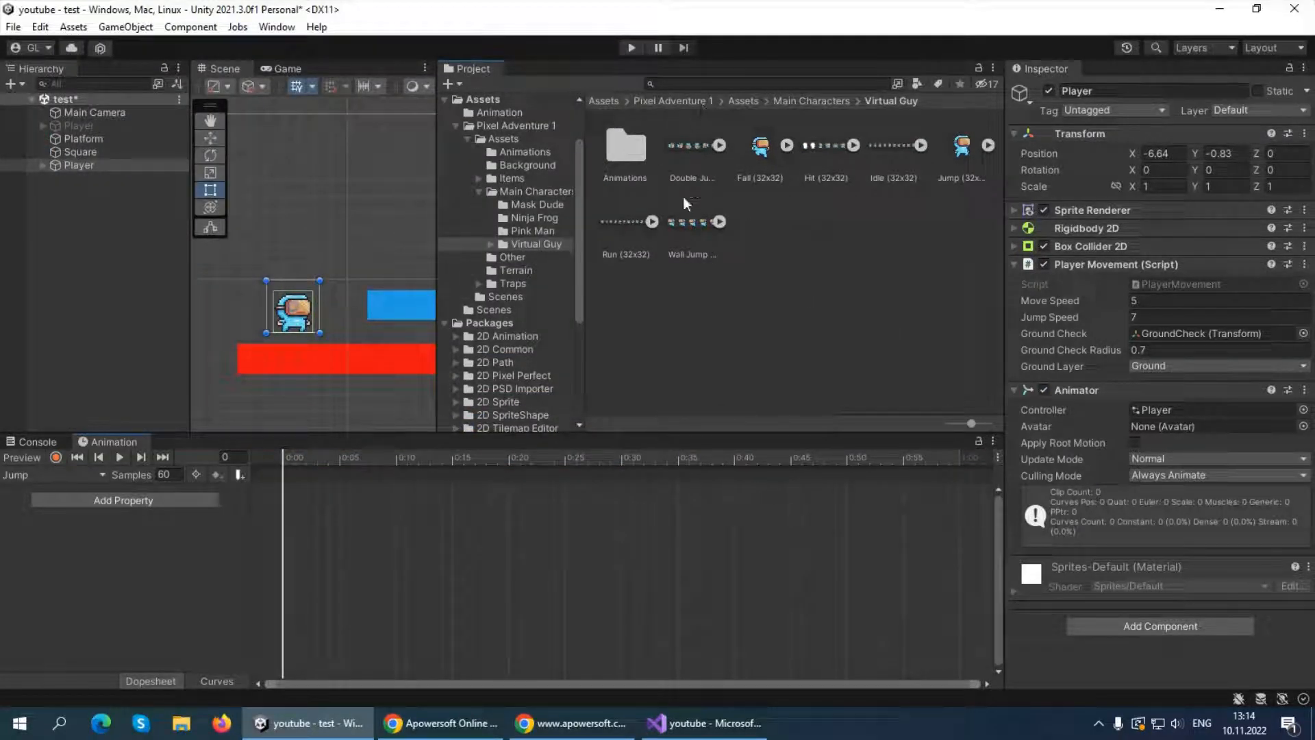
click(988, 146)
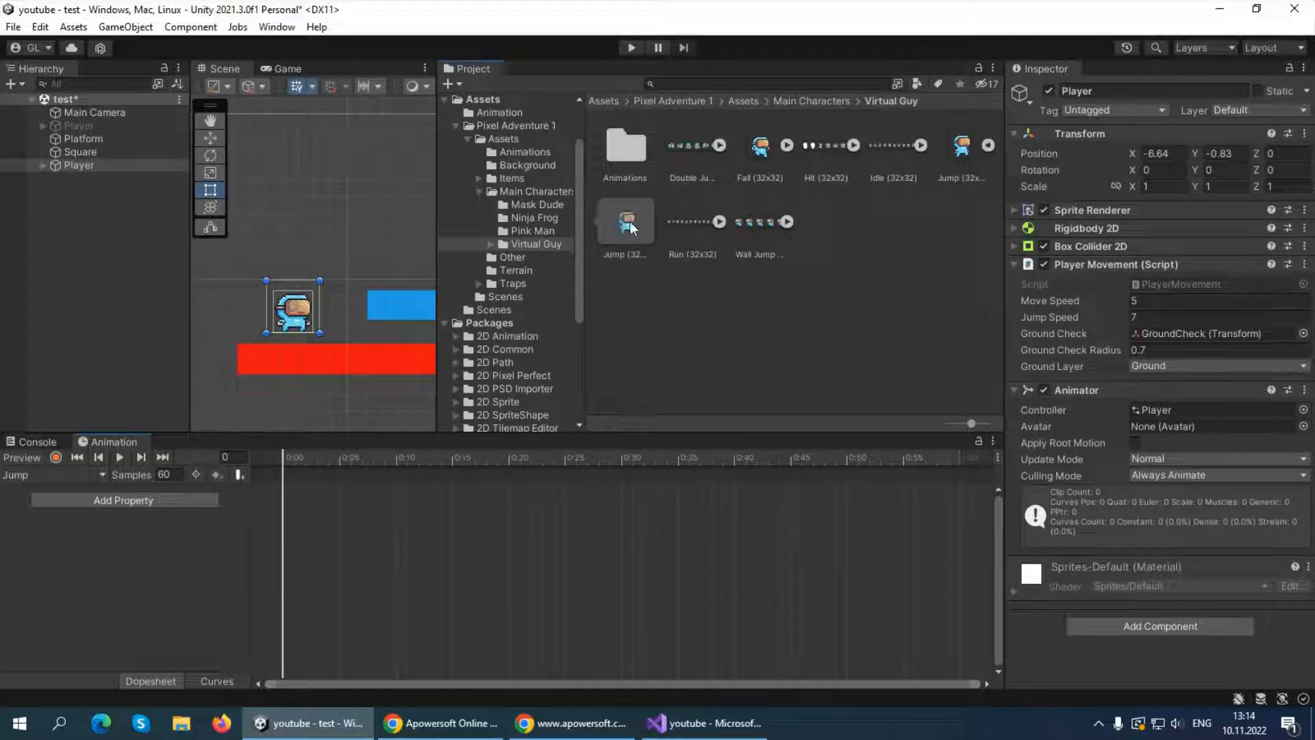
click(988, 145)
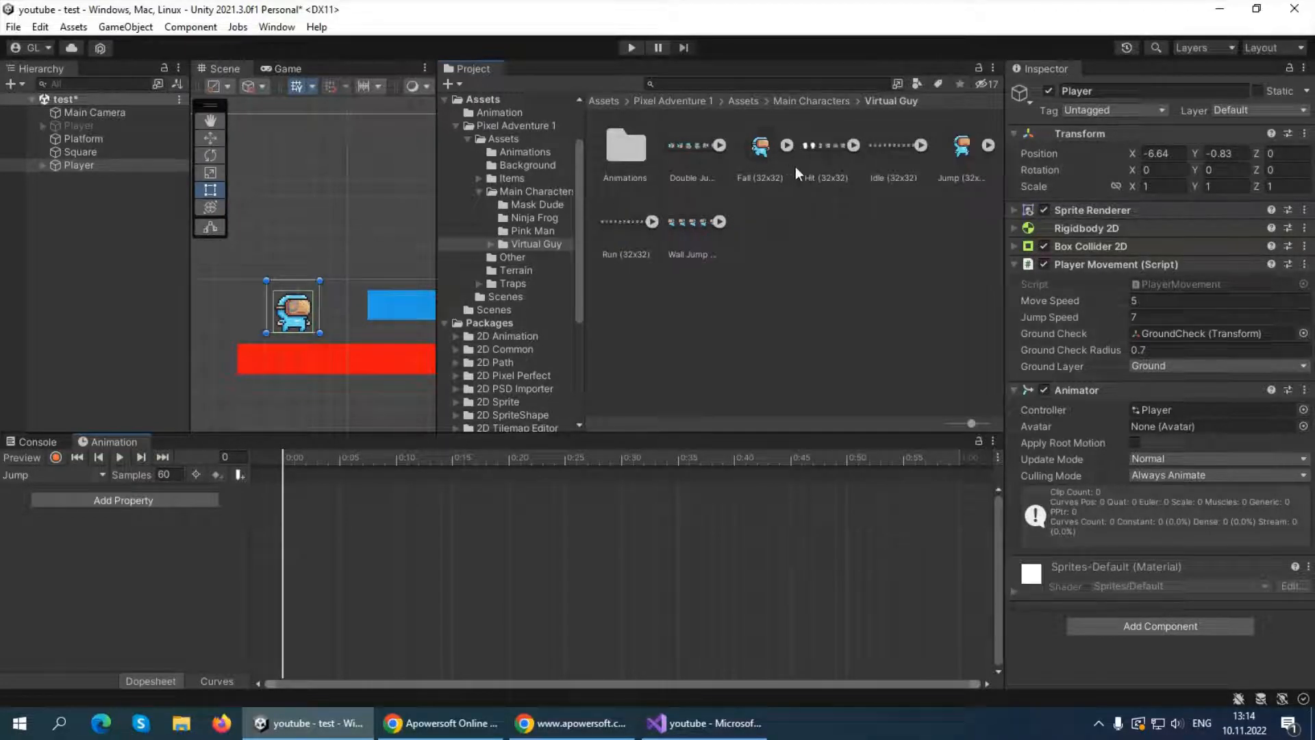
Expand the Double Jump (32x32) sheet, add all its frames to the Jump clip's timeline, and play the clip
click(717, 146)
click(704, 222)
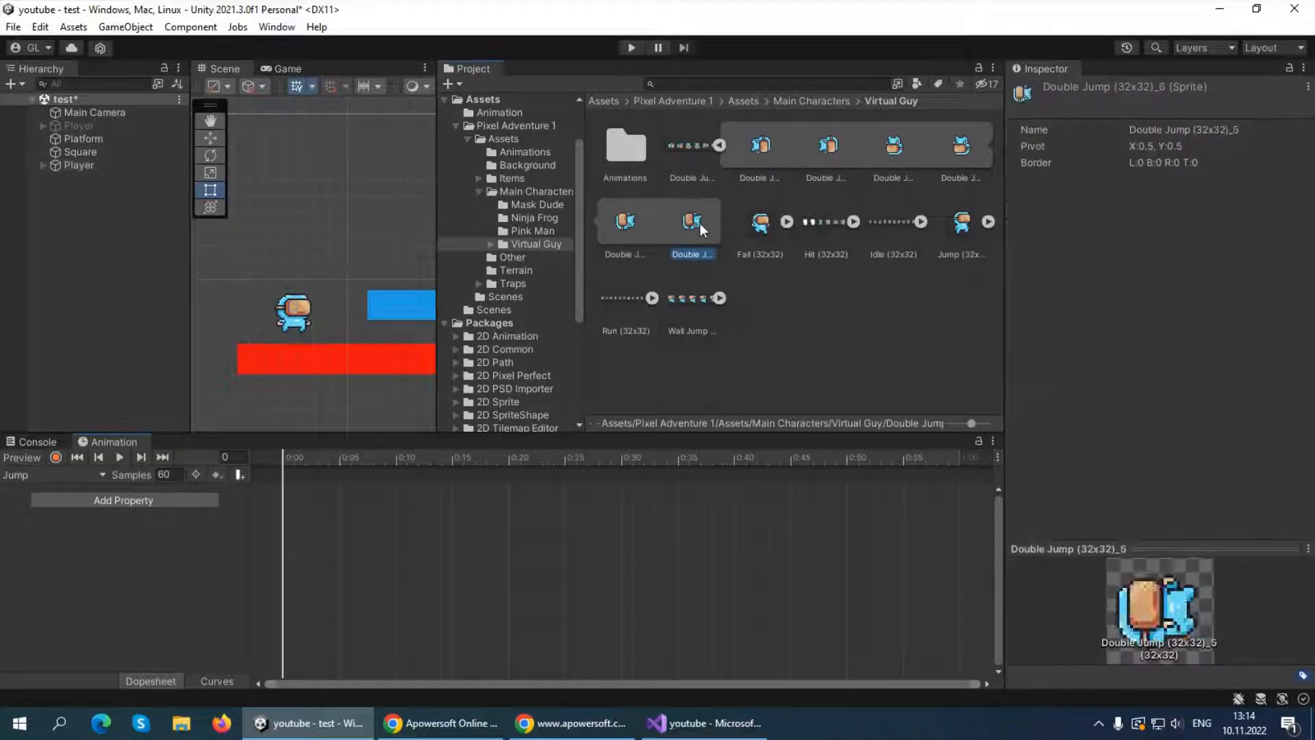
click(752, 154)
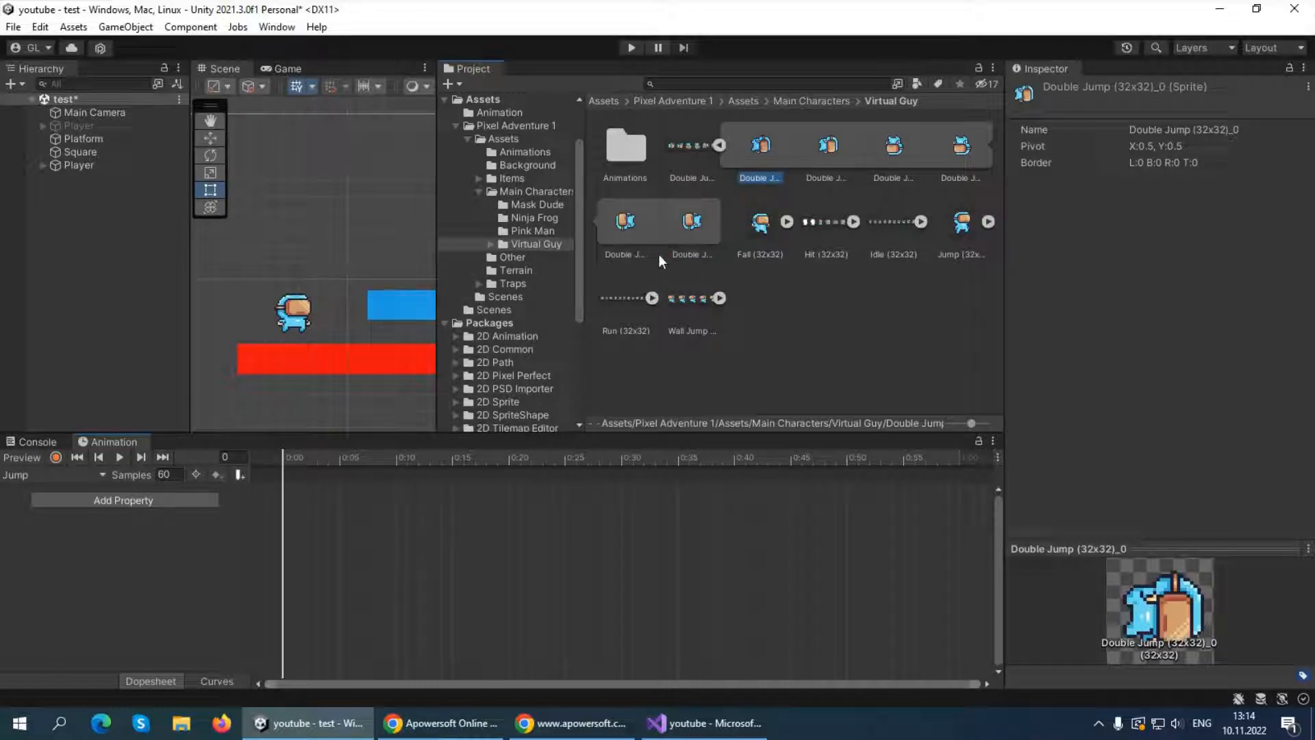
shift+click(689, 225)
drag(689, 229, 315, 541)
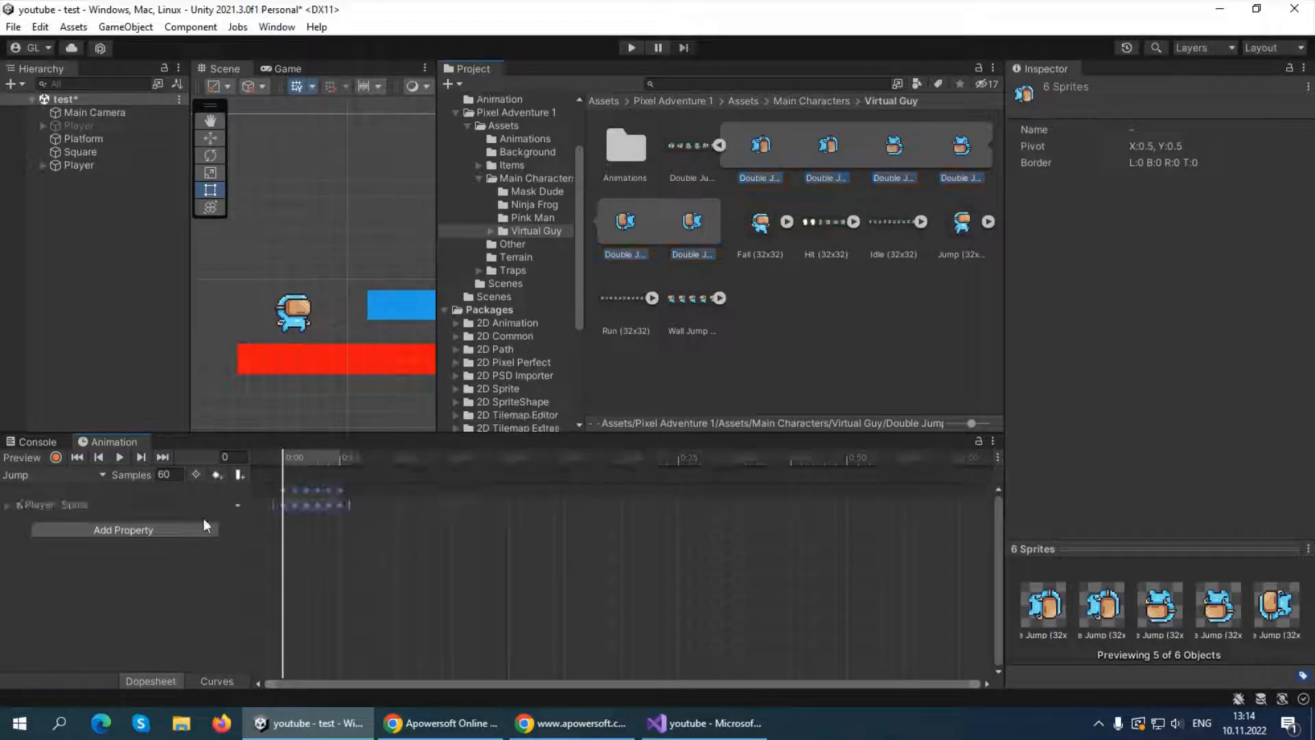
click(120, 457)
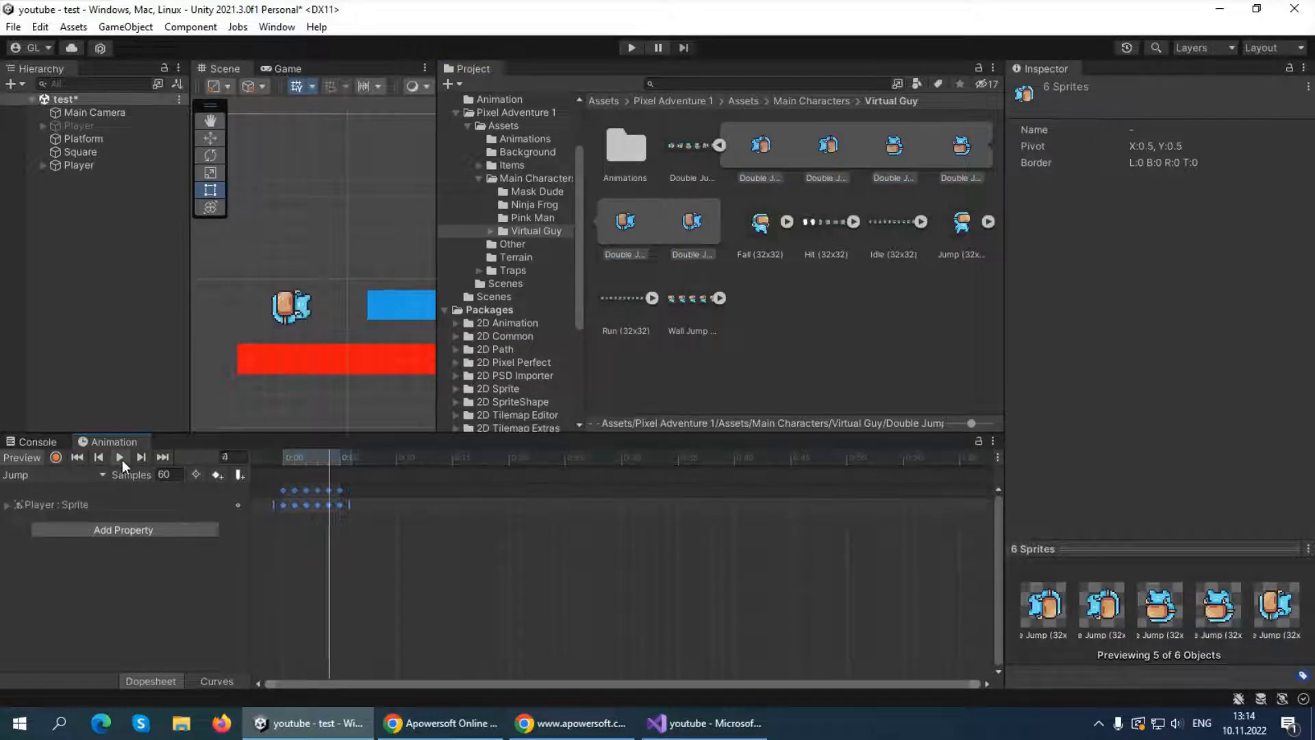
Set the Jump clip's sample rate to 20
click(166, 479)
text(20)
key(Return)
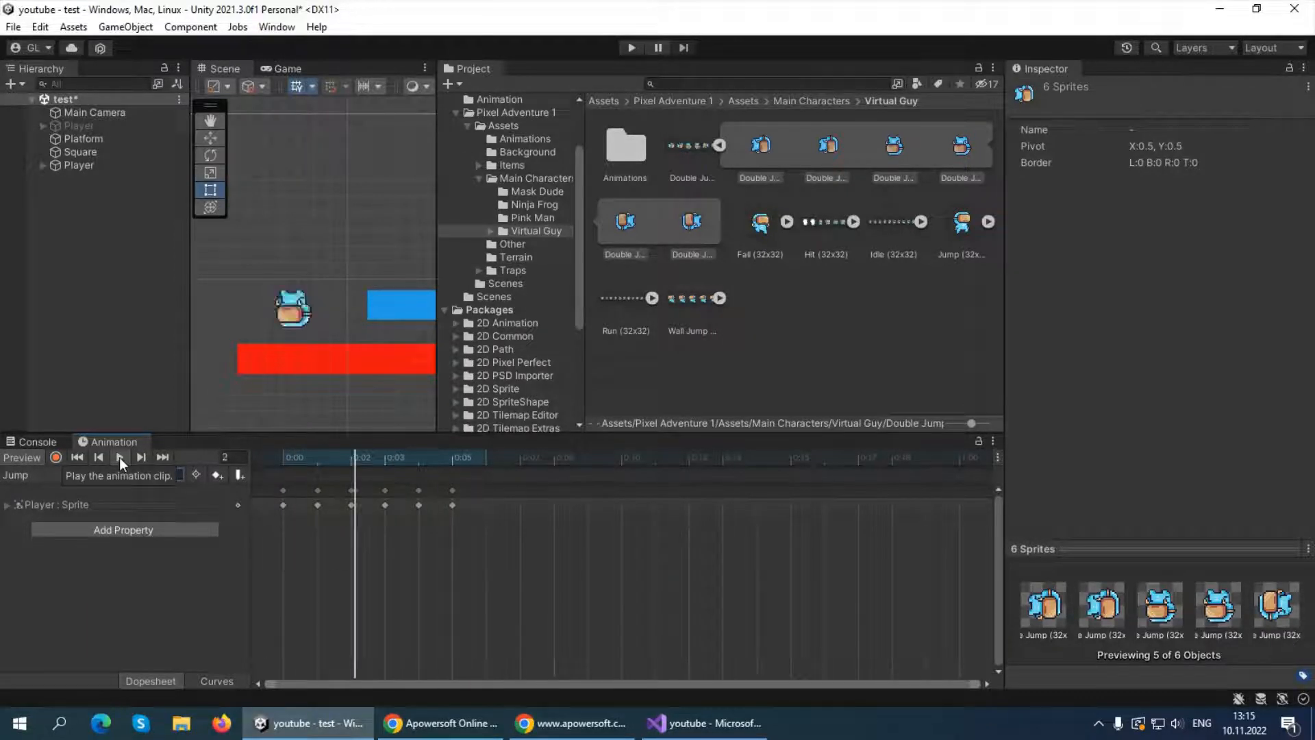
Play the Jump clip to preview its speed at the current sample rate
click(119, 458)
click(119, 456)
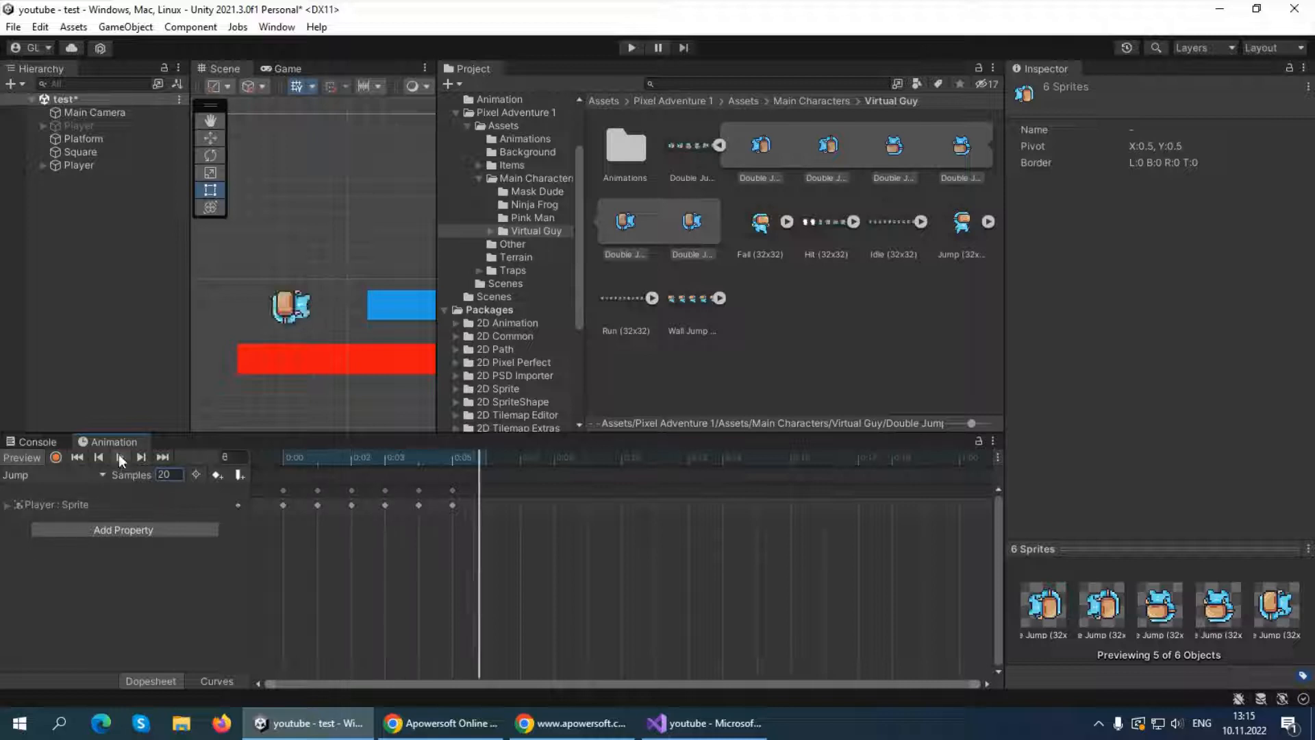
click(118, 456)
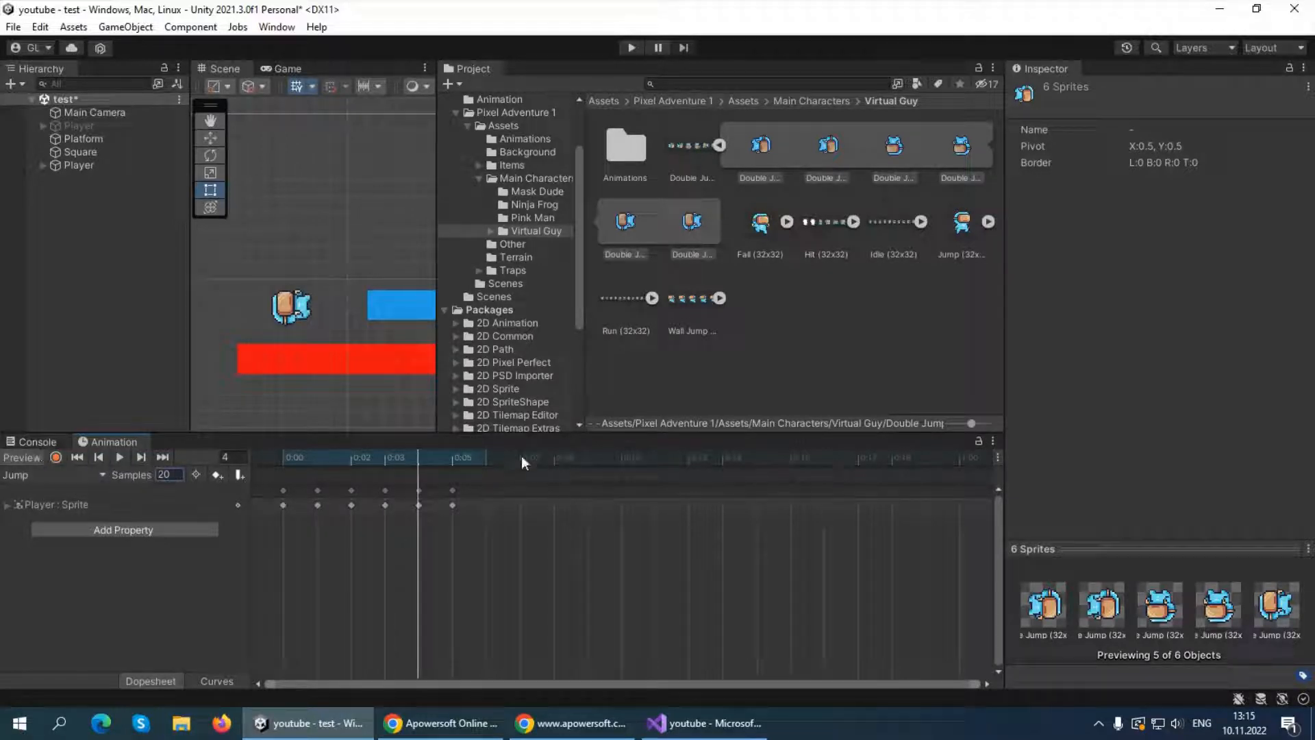
Collapse the Double Jump (32x32) sheet and dock the Project window between Console and Animation
click(719, 145)
click(31, 442)
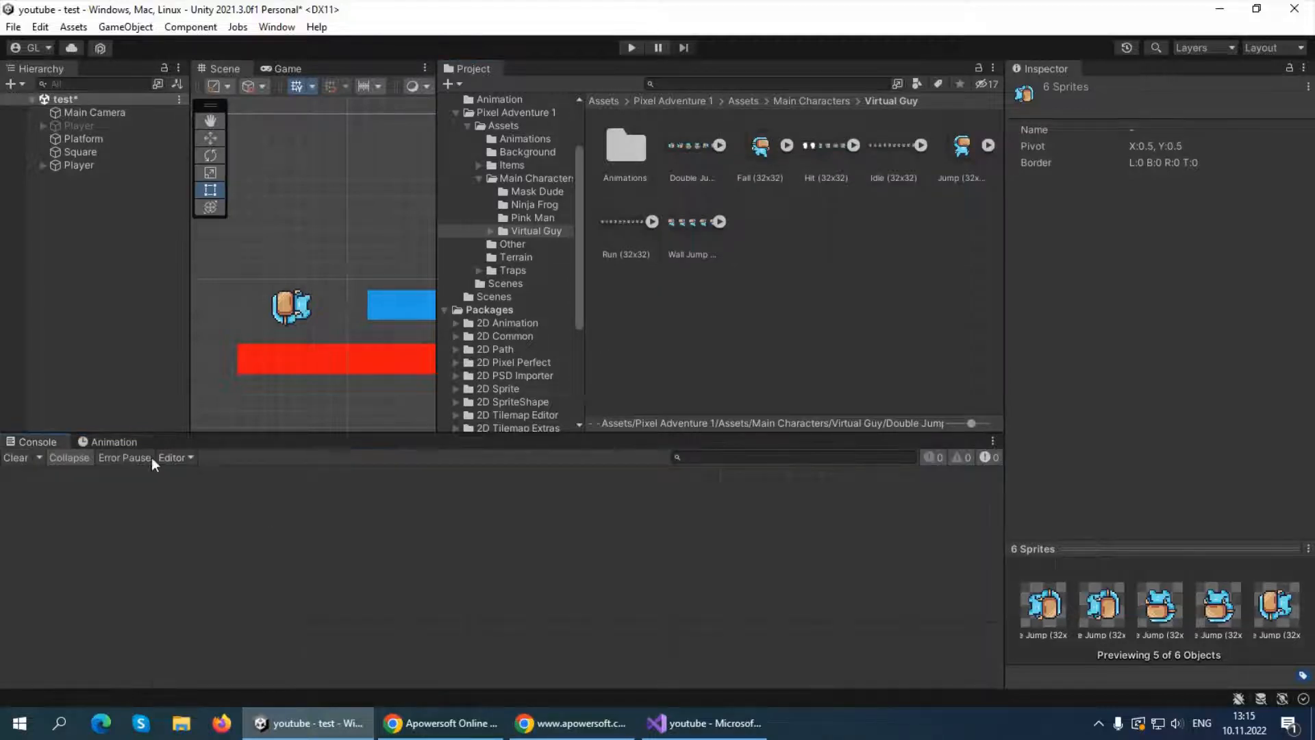
click(114, 442)
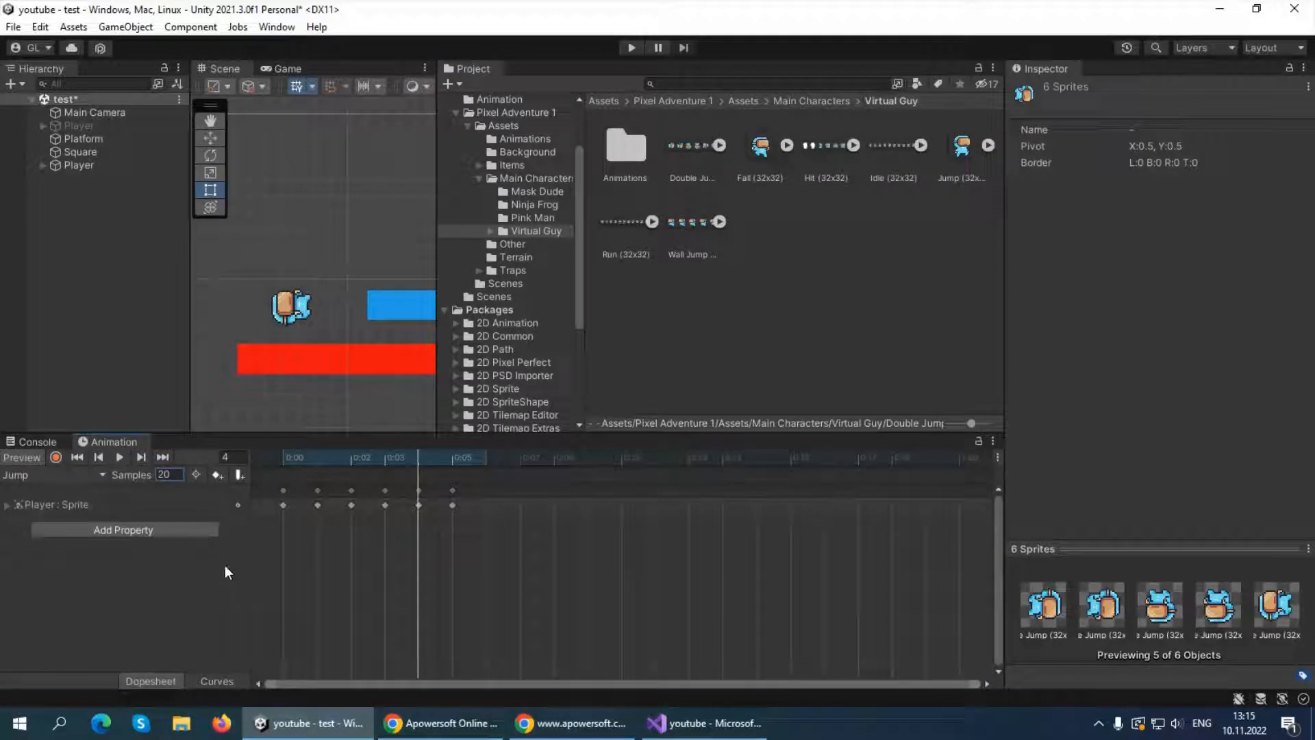
click(33, 441)
drag(487, 69, 92, 446)
click(278, 617)
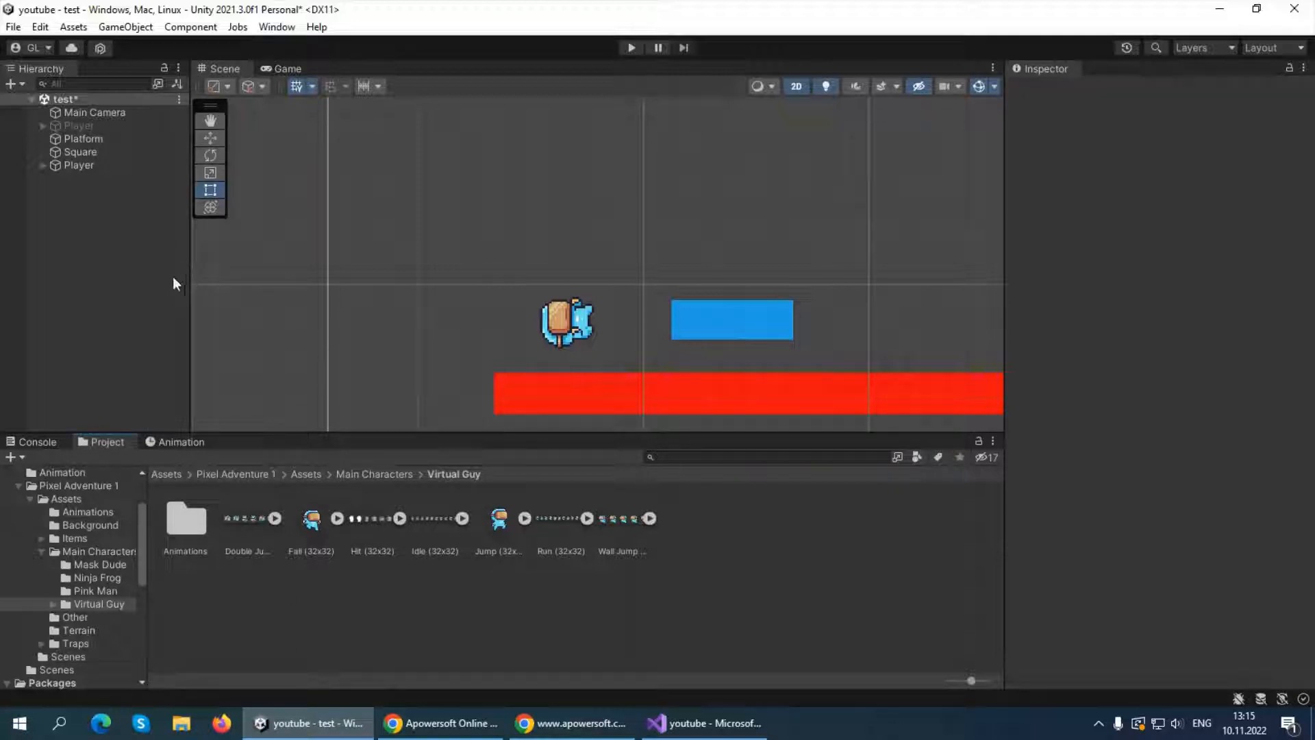
Open the Player object's animator controller and spread the Idle, Run and Jump states apart in the graph
click(83, 166)
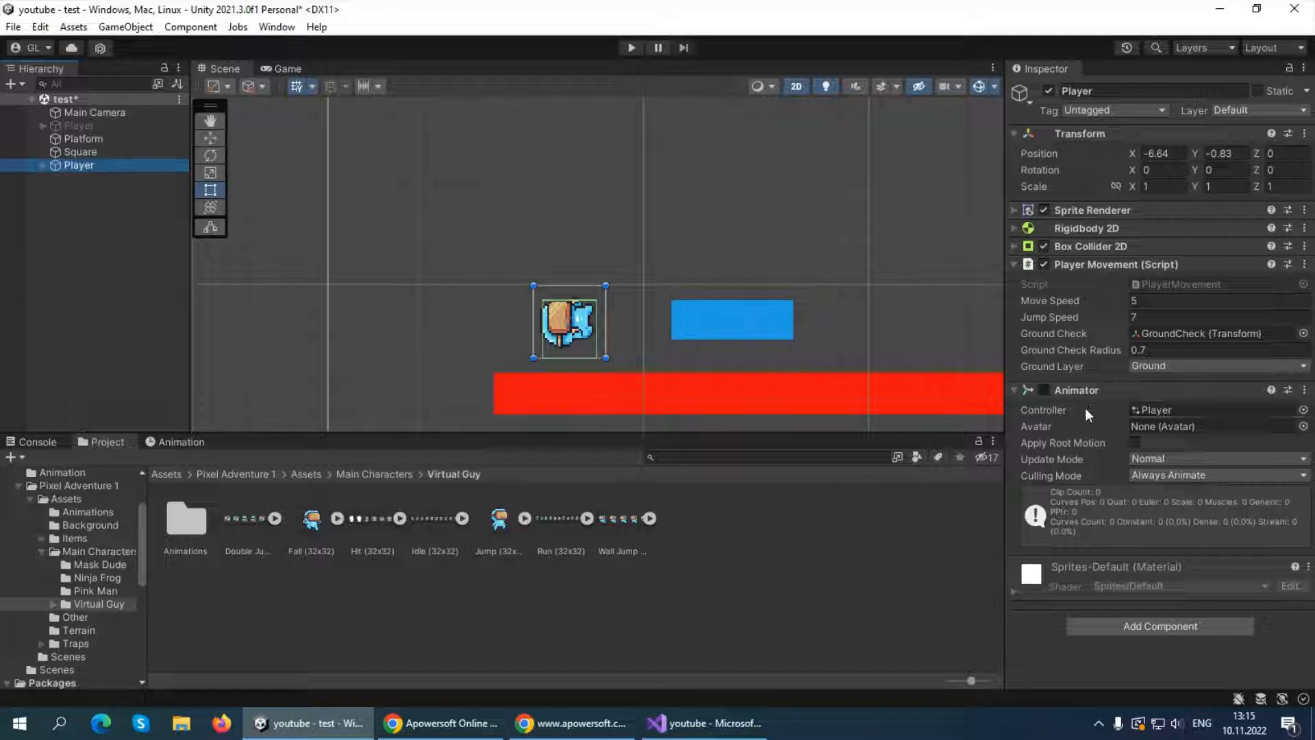
double_click(1191, 409)
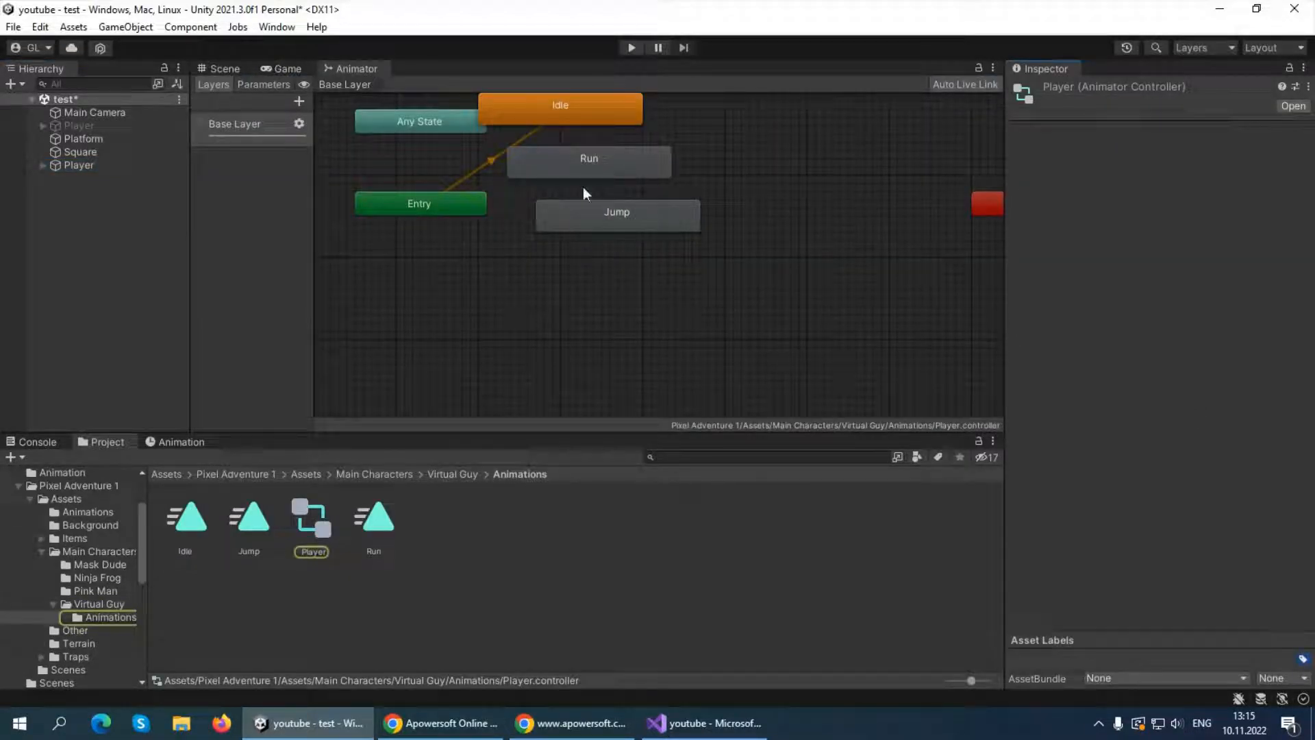
drag(638, 234, 676, 286)
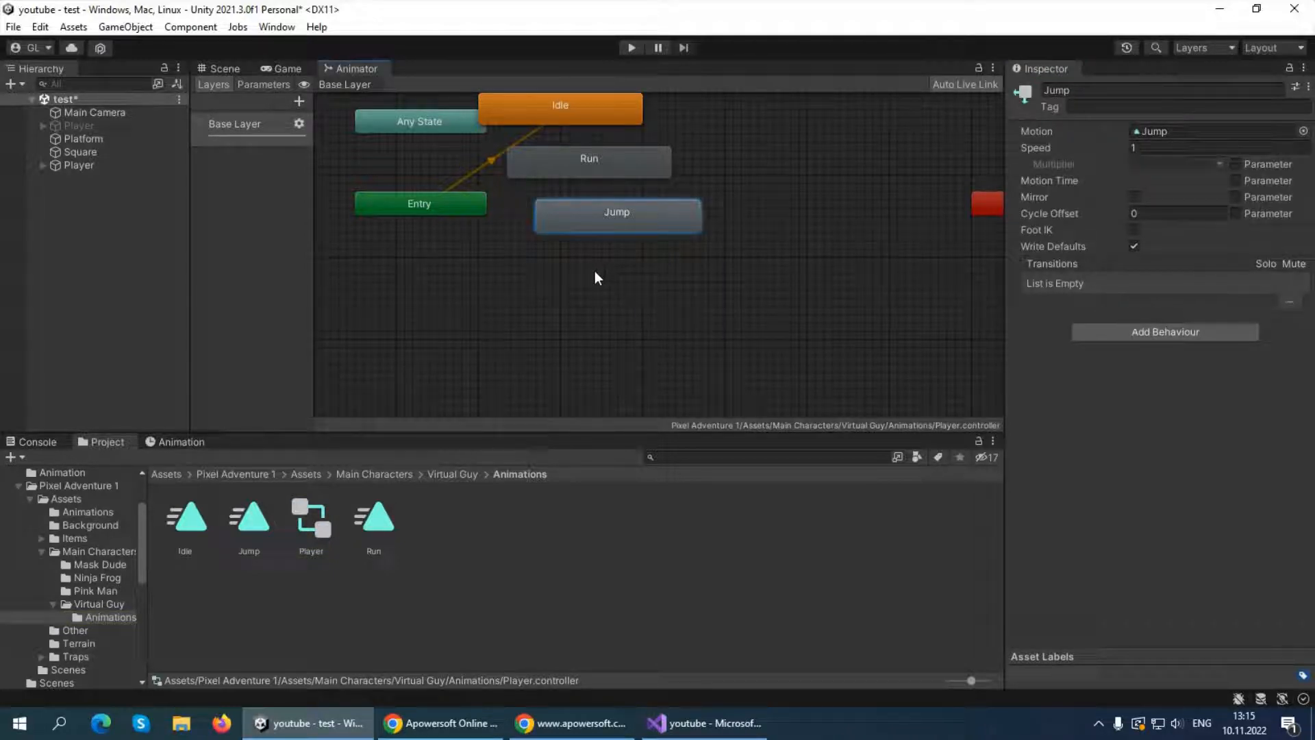
drag(574, 271, 592, 284)
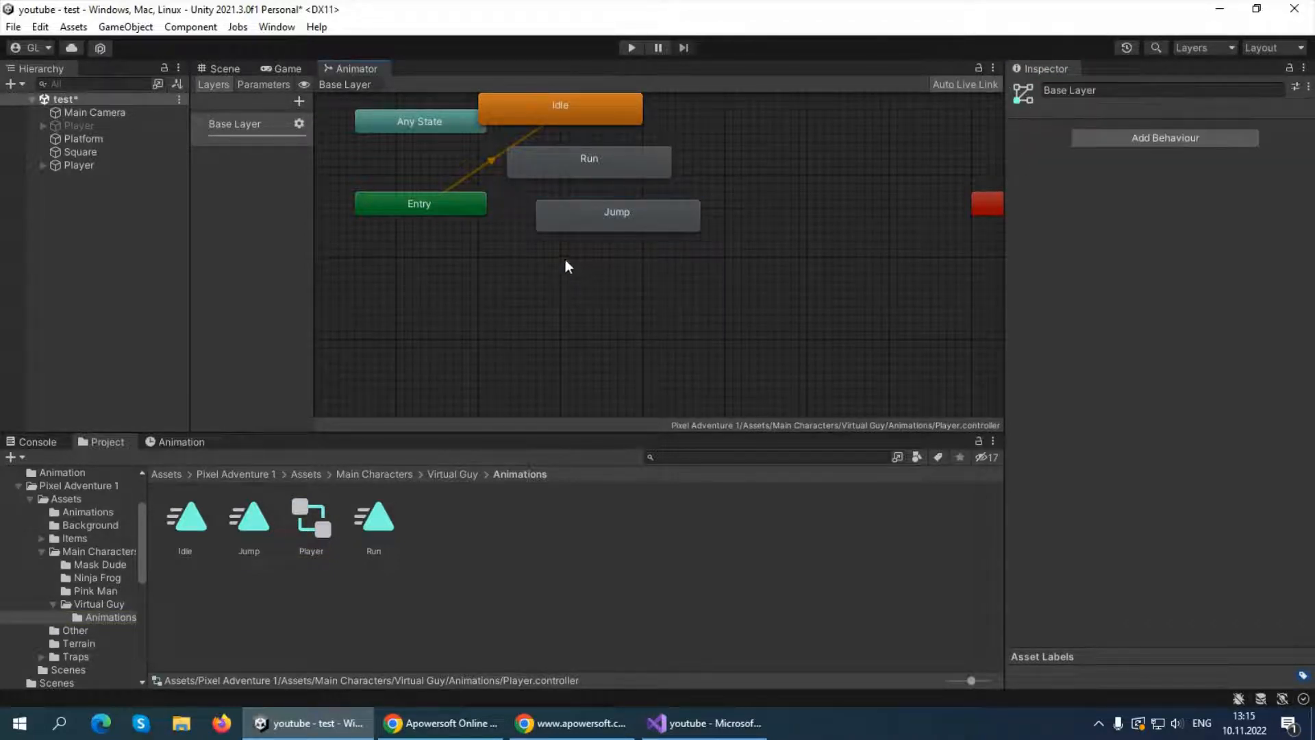
middle_drag(574, 256, 655, 371)
drag(649, 217, 689, 212)
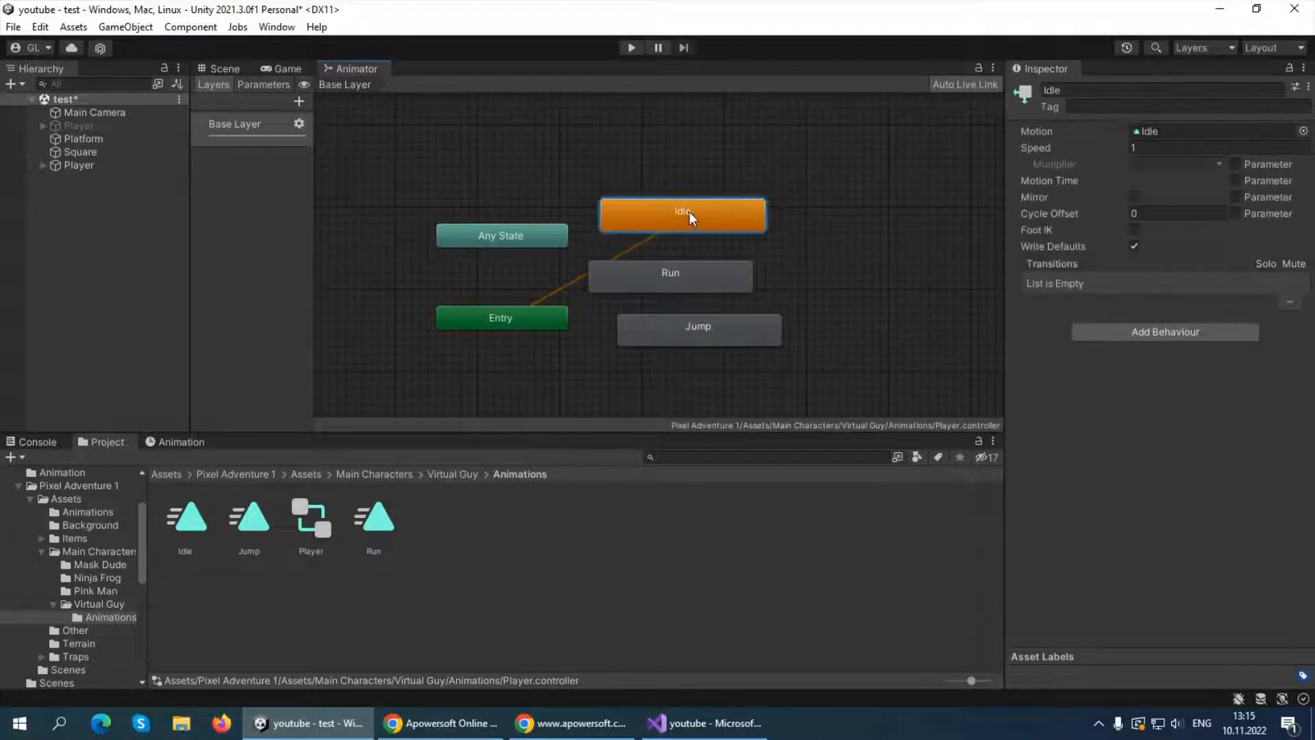
drag(693, 285, 835, 281)
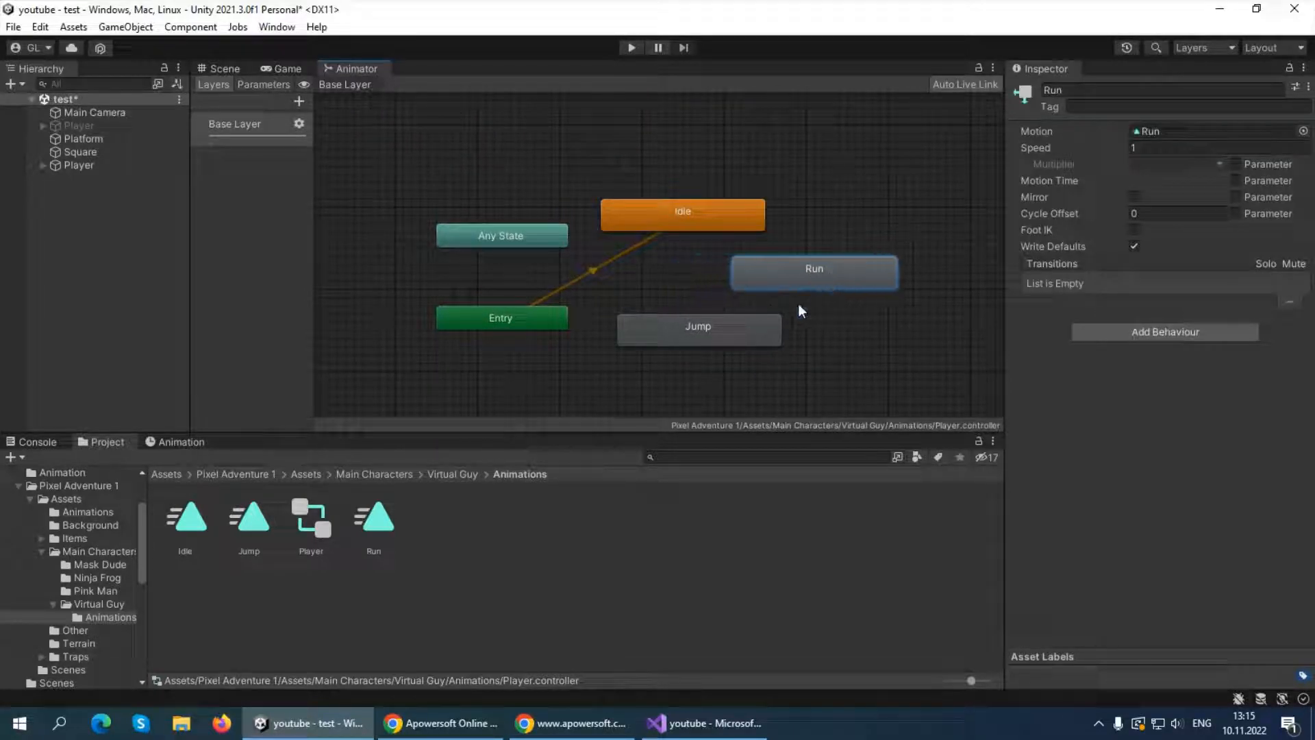
drag(737, 330, 753, 332)
drag(798, 273, 840, 274)
click(700, 230)
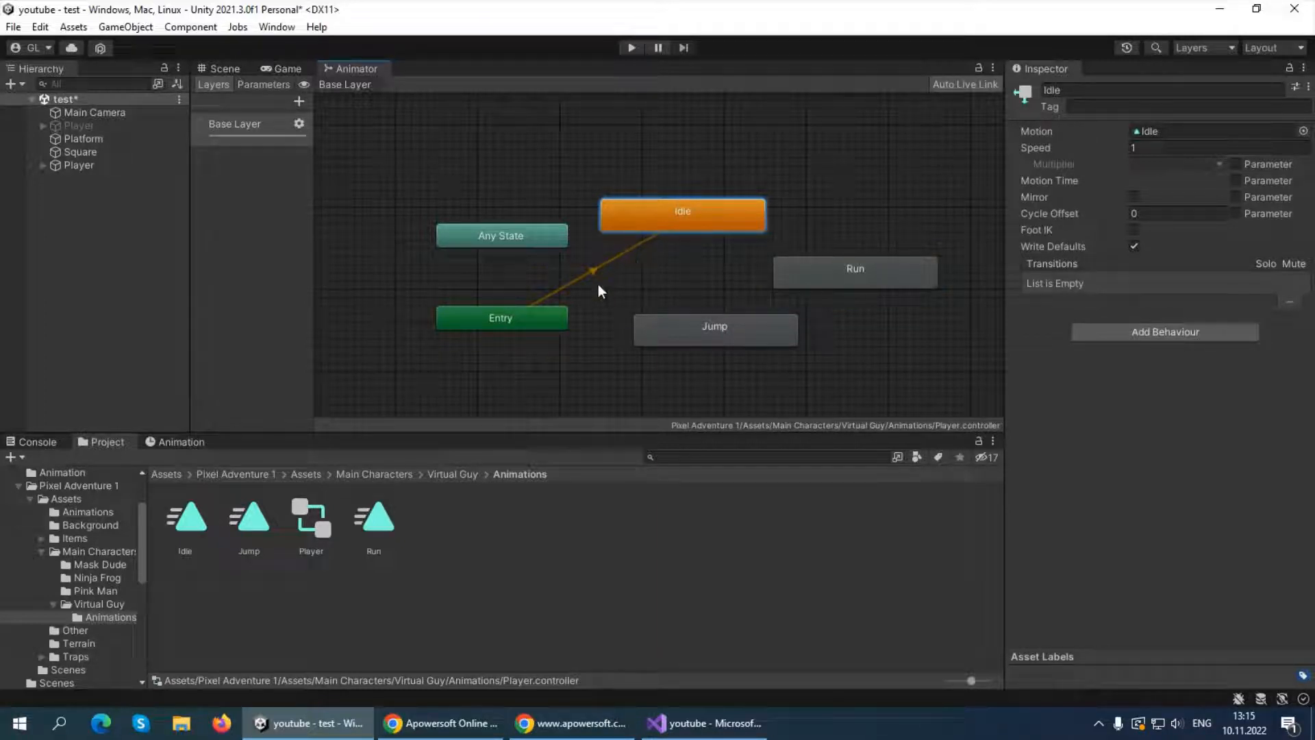
Play-test the scene to check the Player's default animation, including a jump, and return to the Animator graph
click(631, 48)
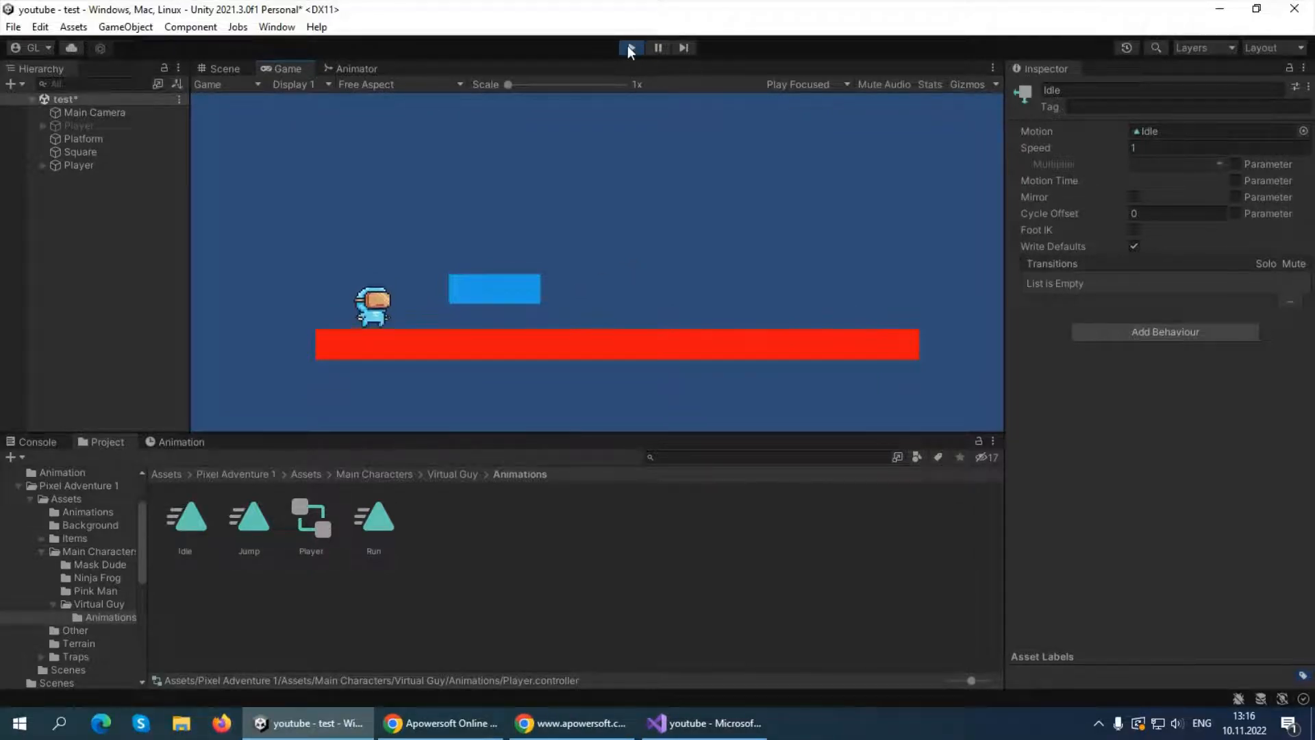
key(space)
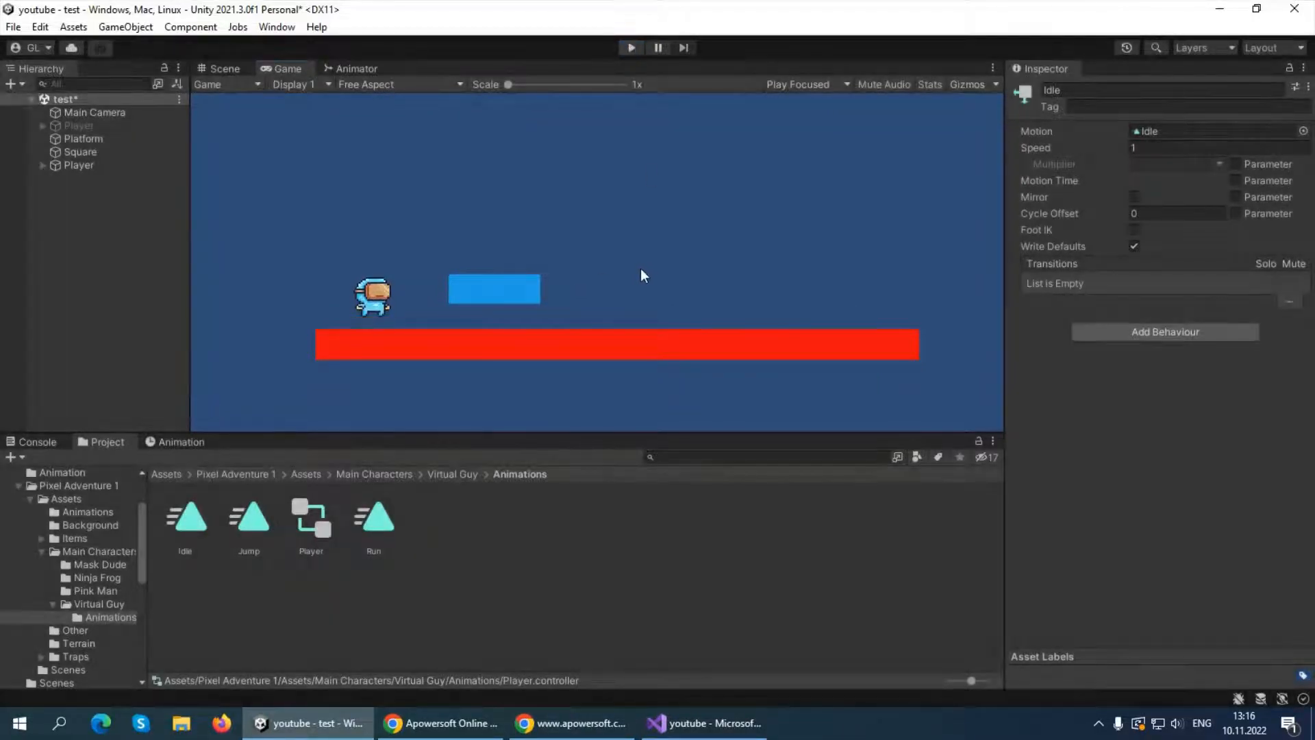
click(353, 69)
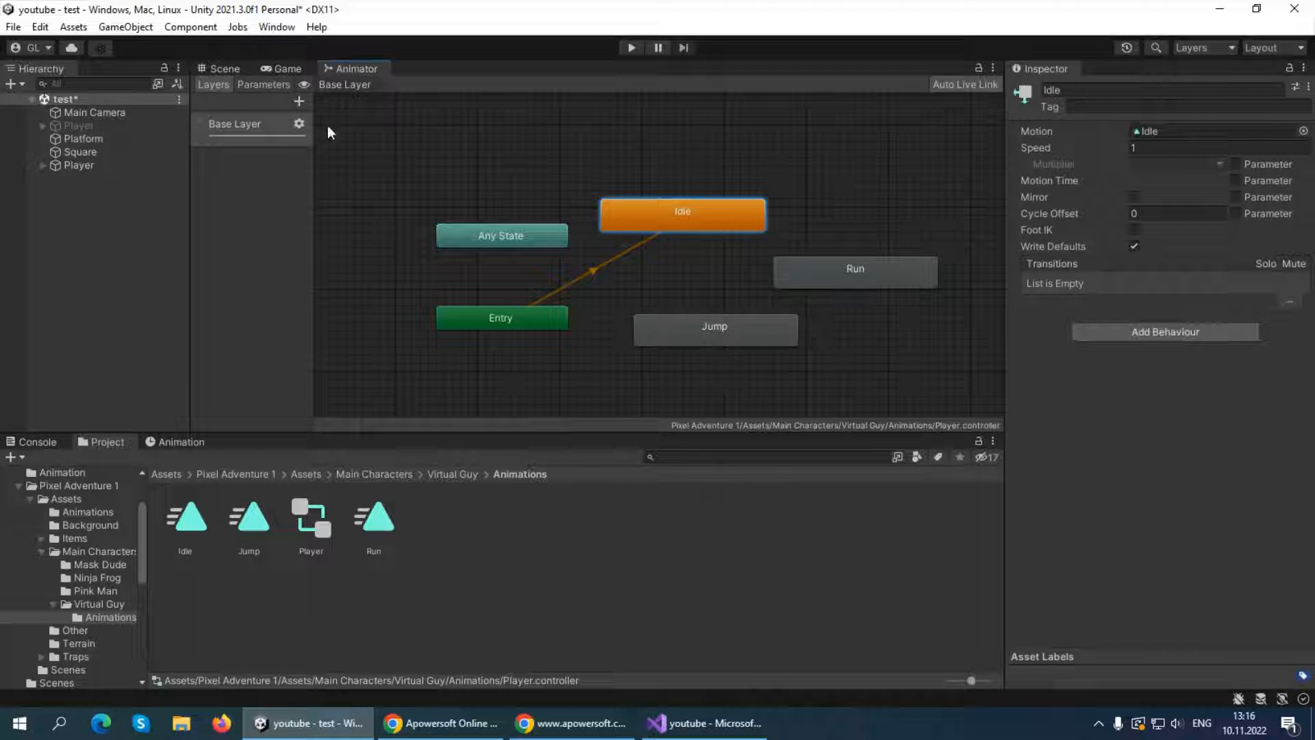
Add a Float parameter named Speed to the Player's animator controller
click(245, 84)
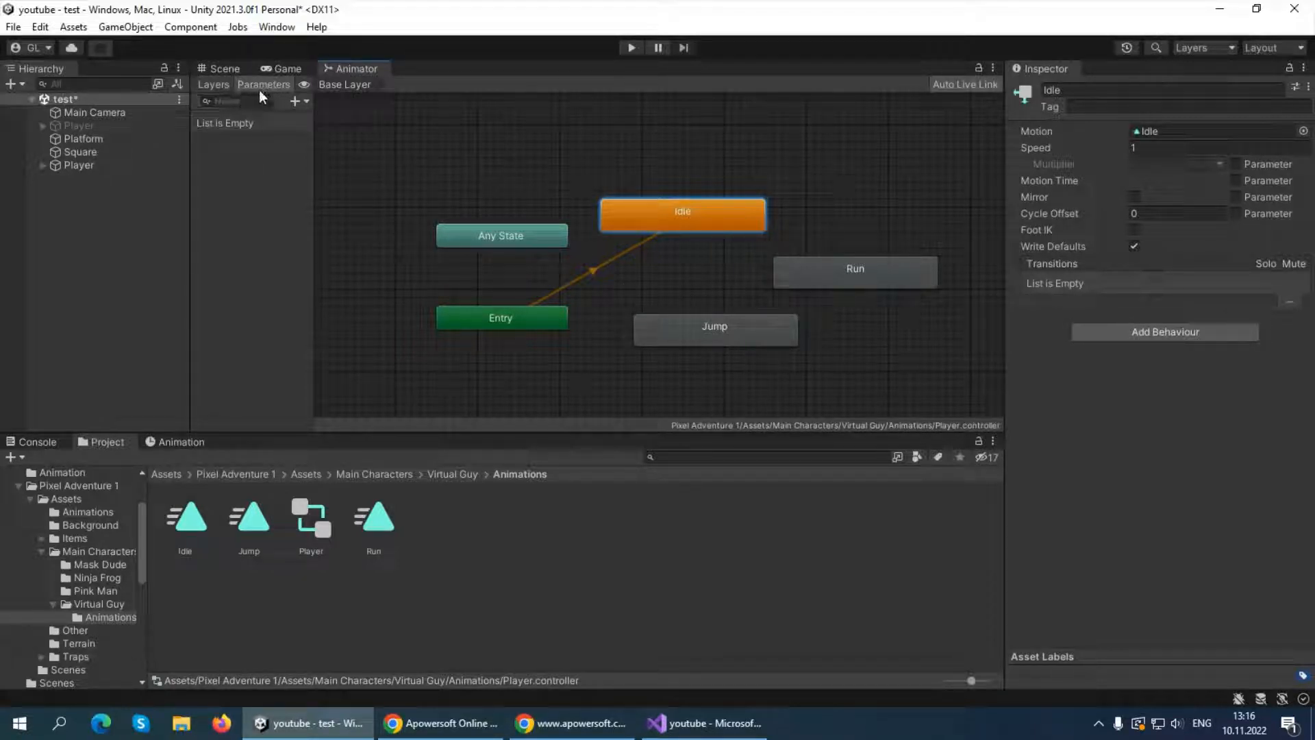
click(221, 82)
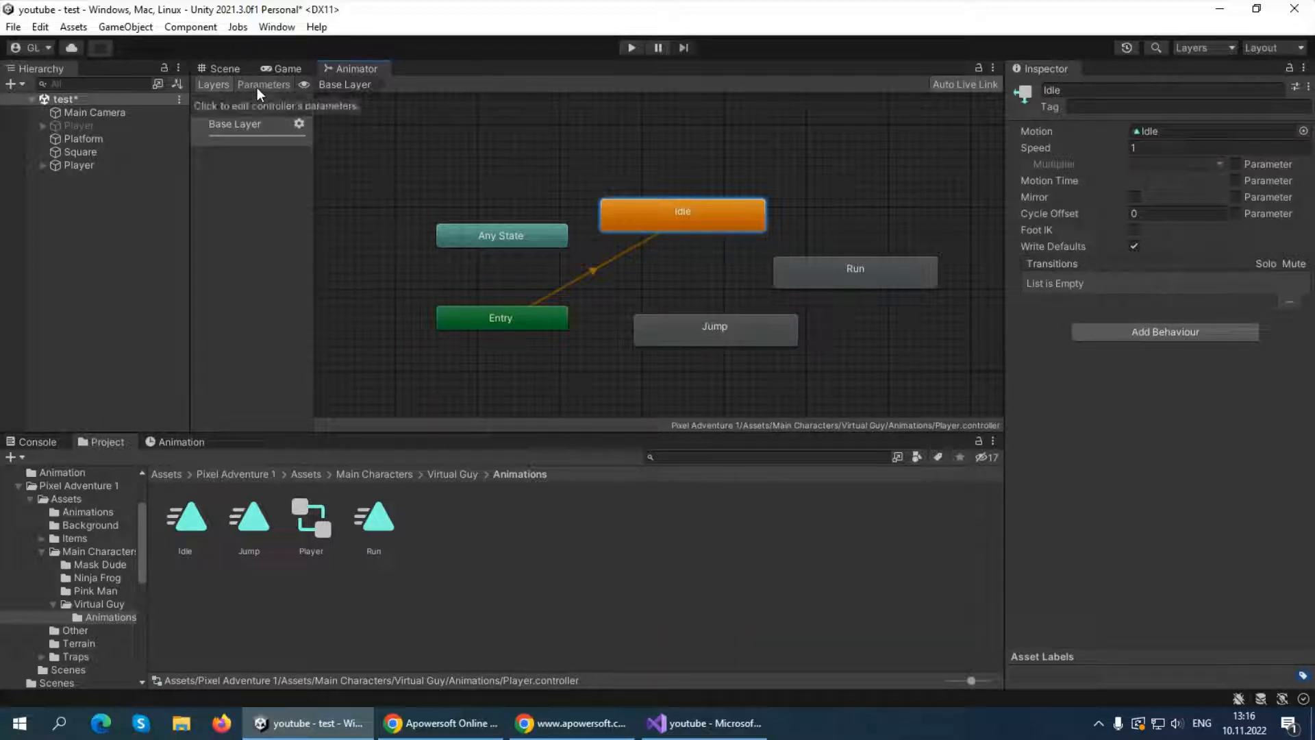
click(258, 86)
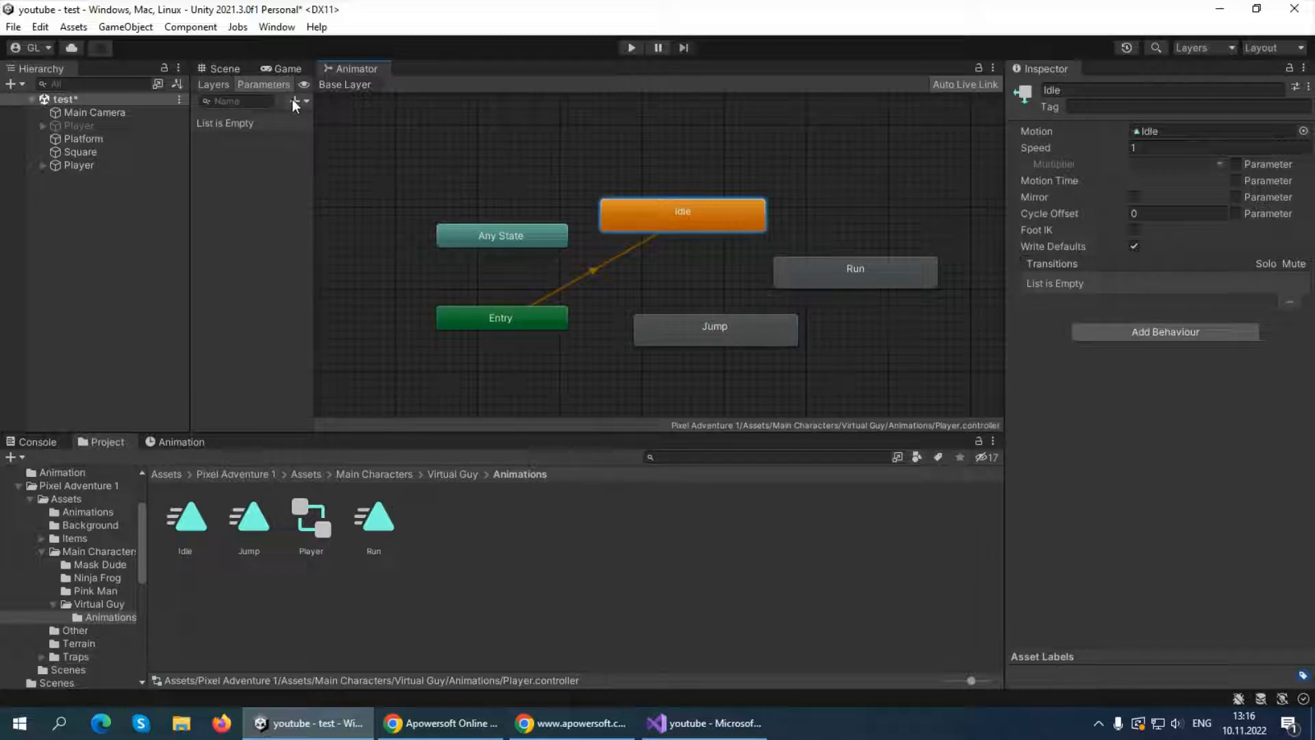
click(294, 101)
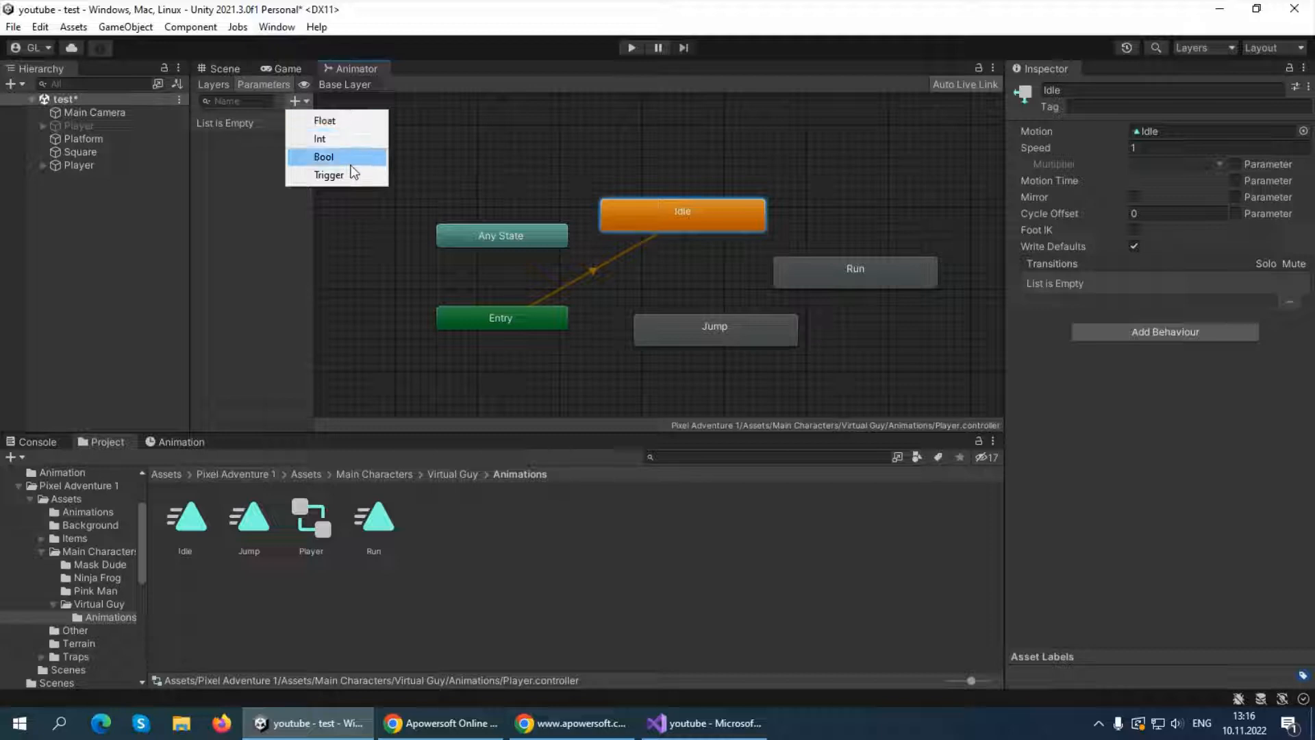
click(338, 125)
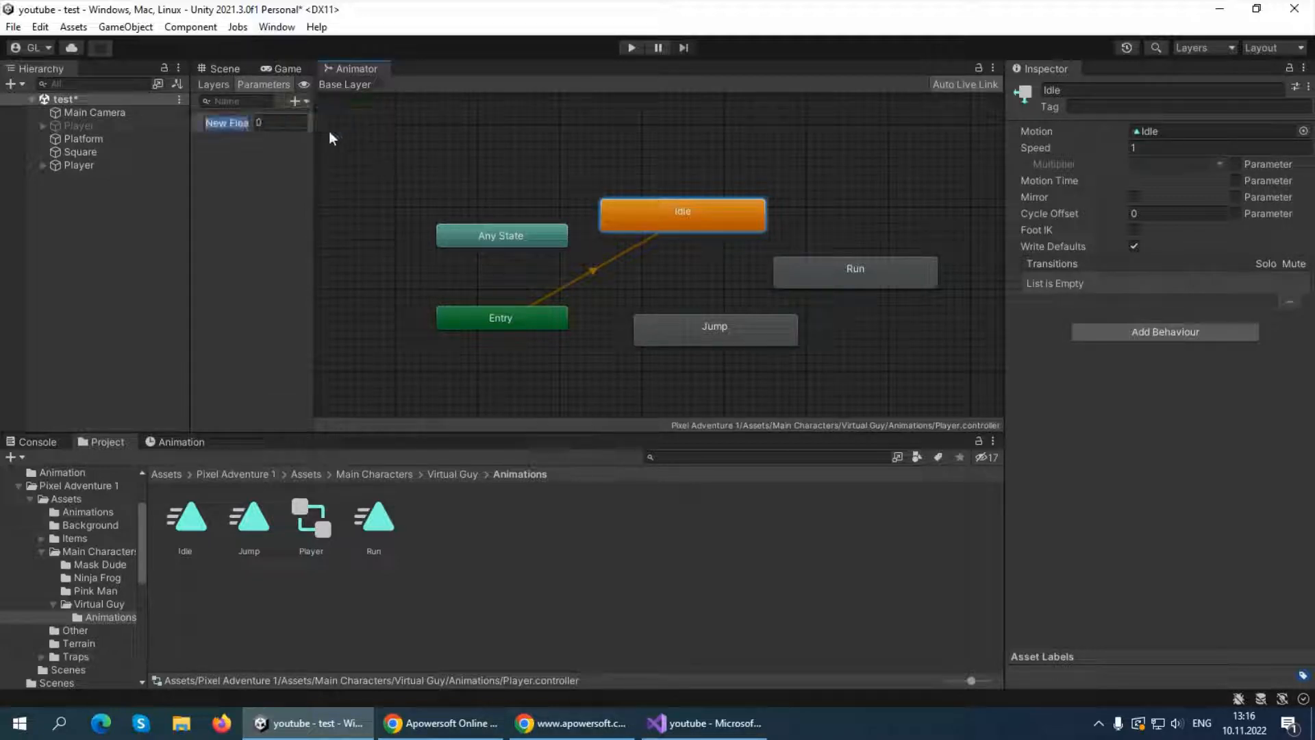
text(sPEED)
key(BackSpace)
key(BackSpace)
key(BackSpace)
key(BackSpace)
key(BackSpace)
text(Speed)
key(Return)
Add a Bool parameter named OnGround to the animator controller
click(295, 100)
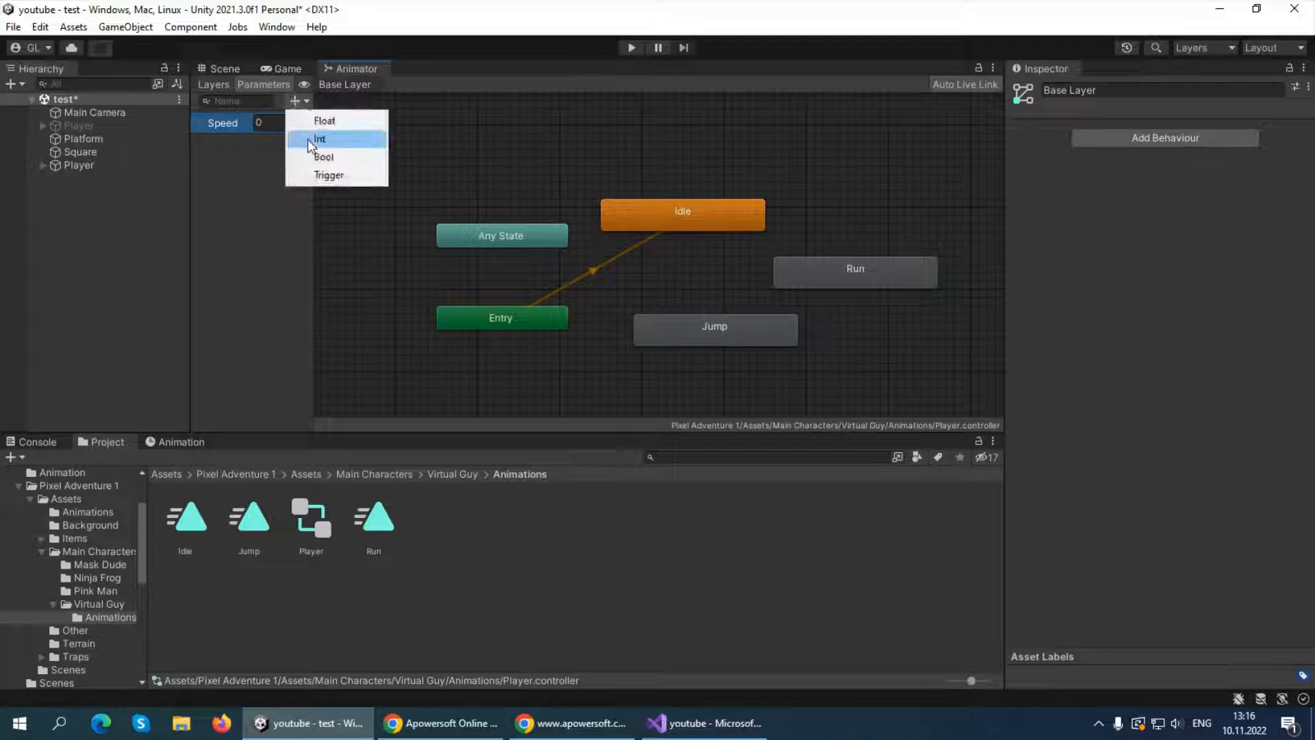
click(318, 152)
text(Ongro)
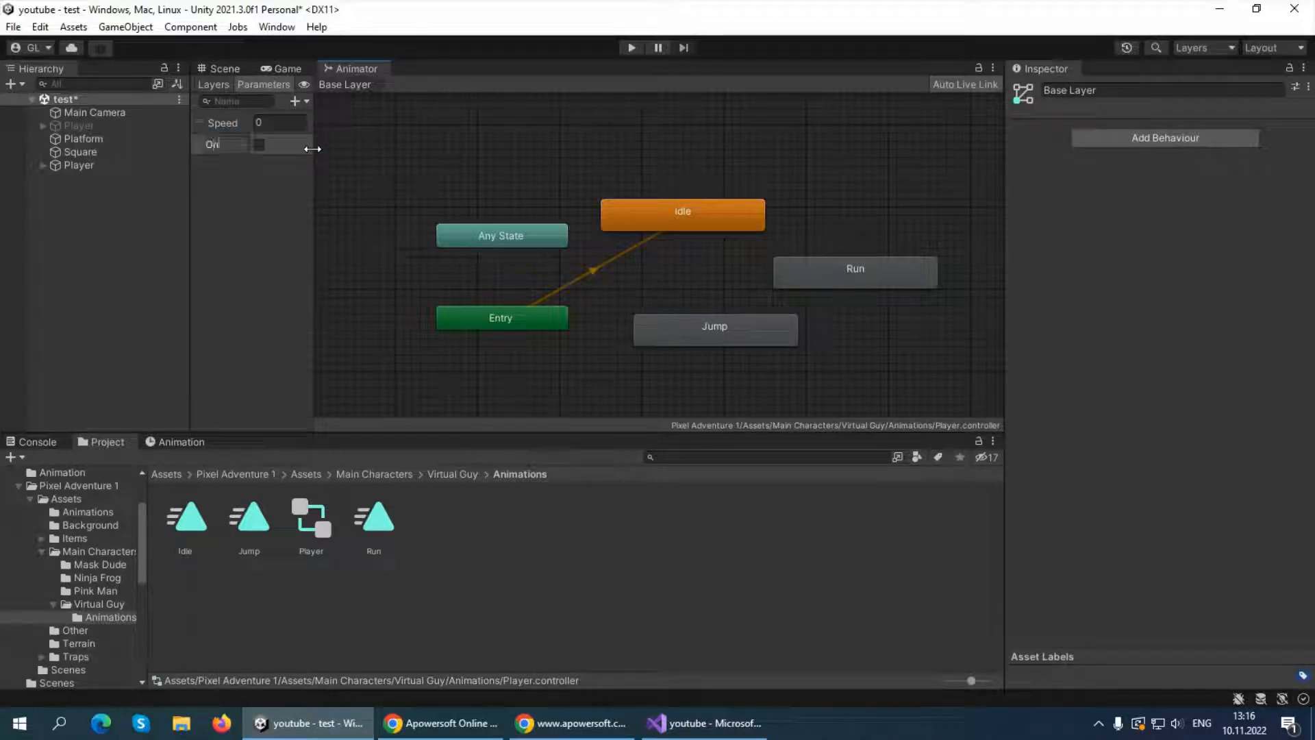
key(BackSpace)
key(BackSpace)
key(BackSpace)
text(Ground)
key(Return)
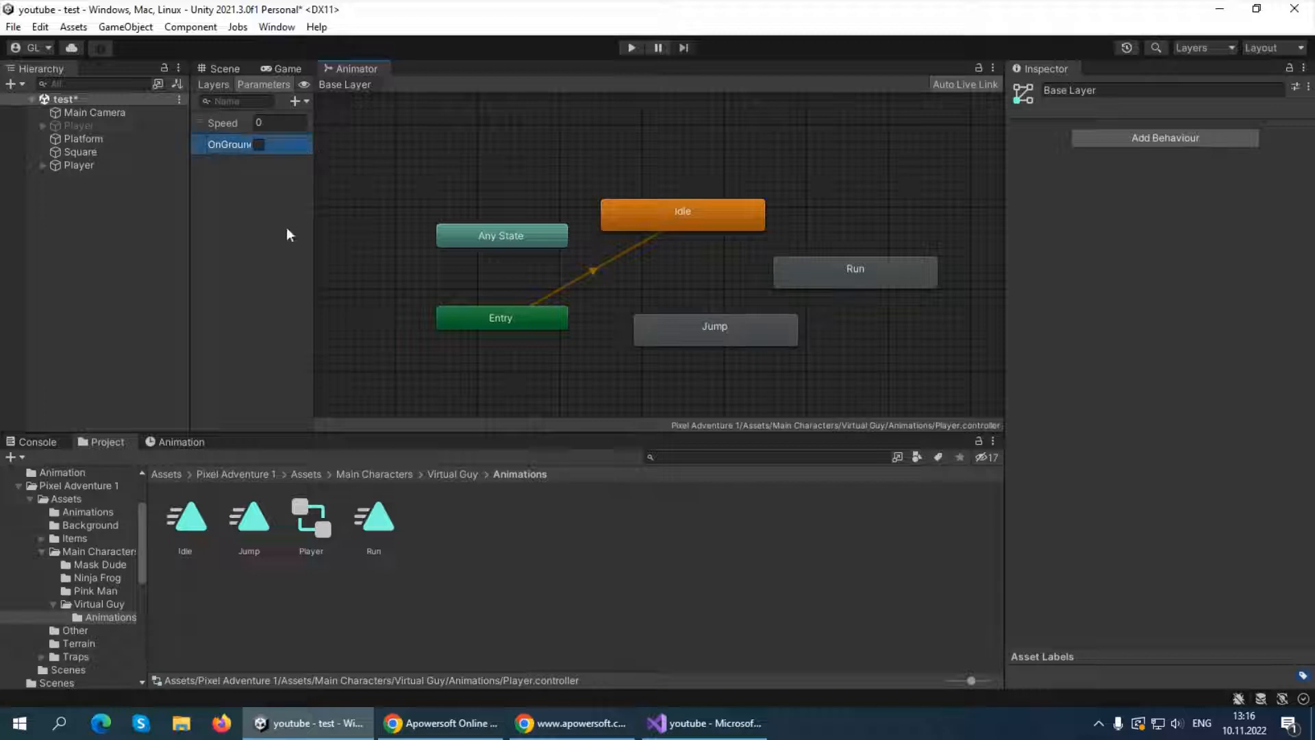
click(236, 123)
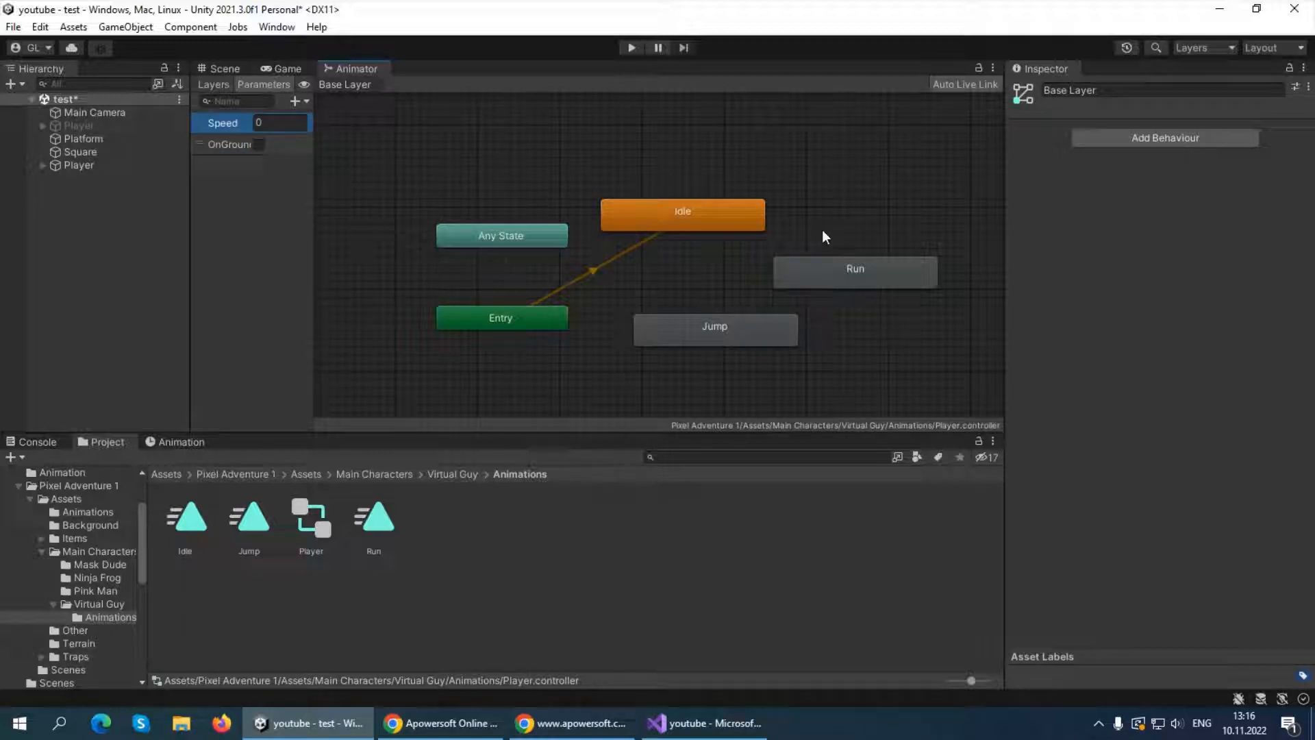
Create a transition from Idle to Run and another from Run back to Idle
right_click(712, 219)
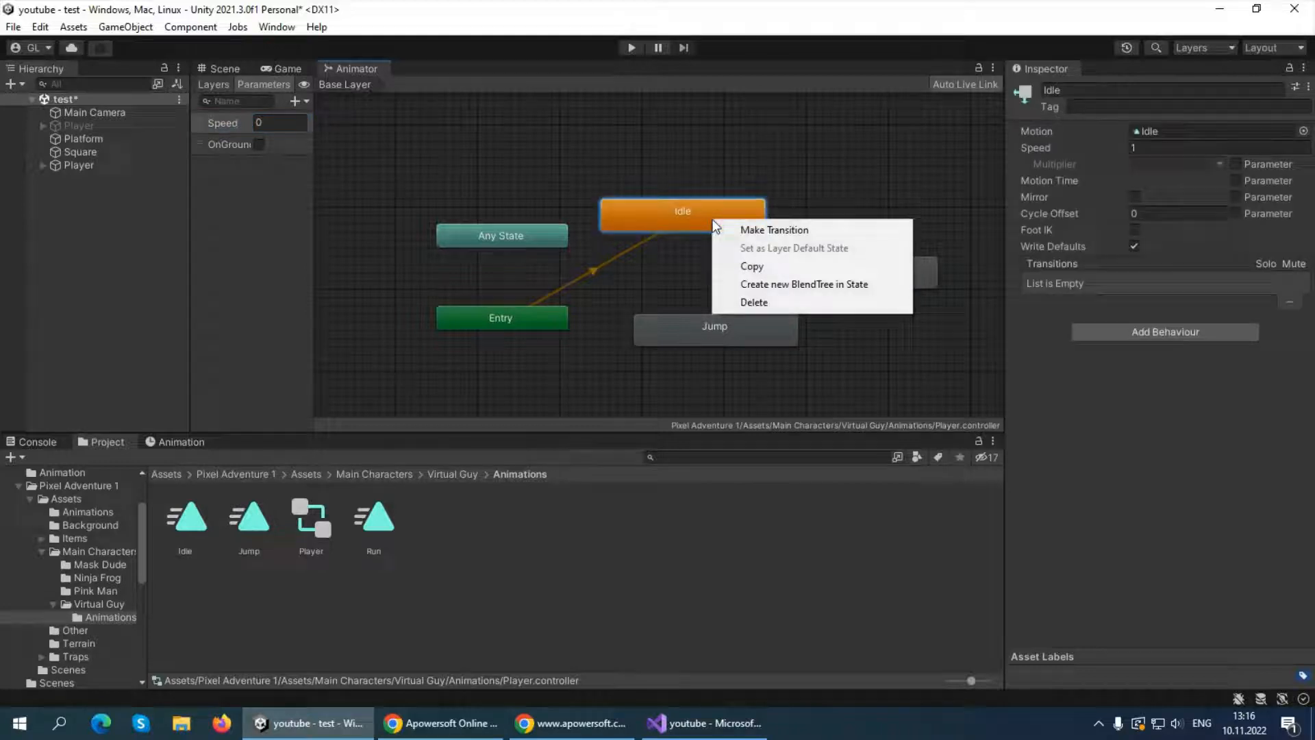
click(763, 231)
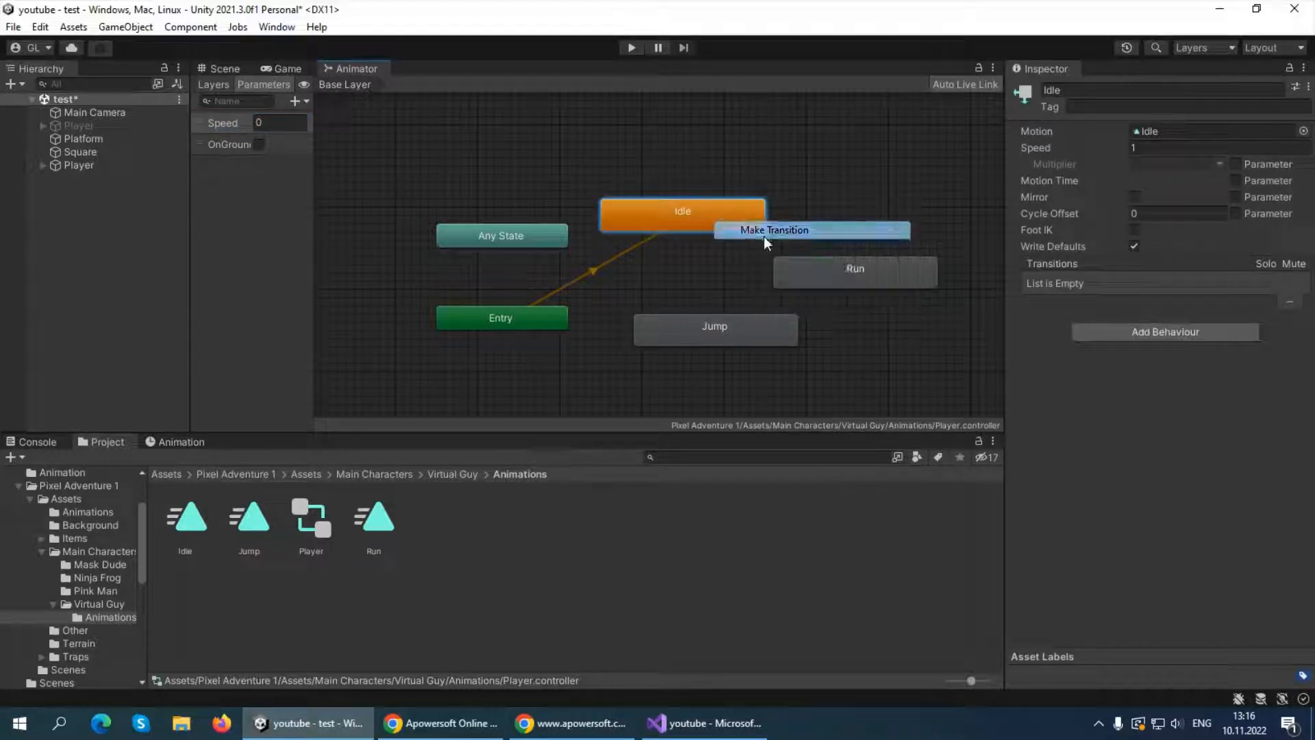
click(845, 281)
click(824, 285)
right_click(835, 289)
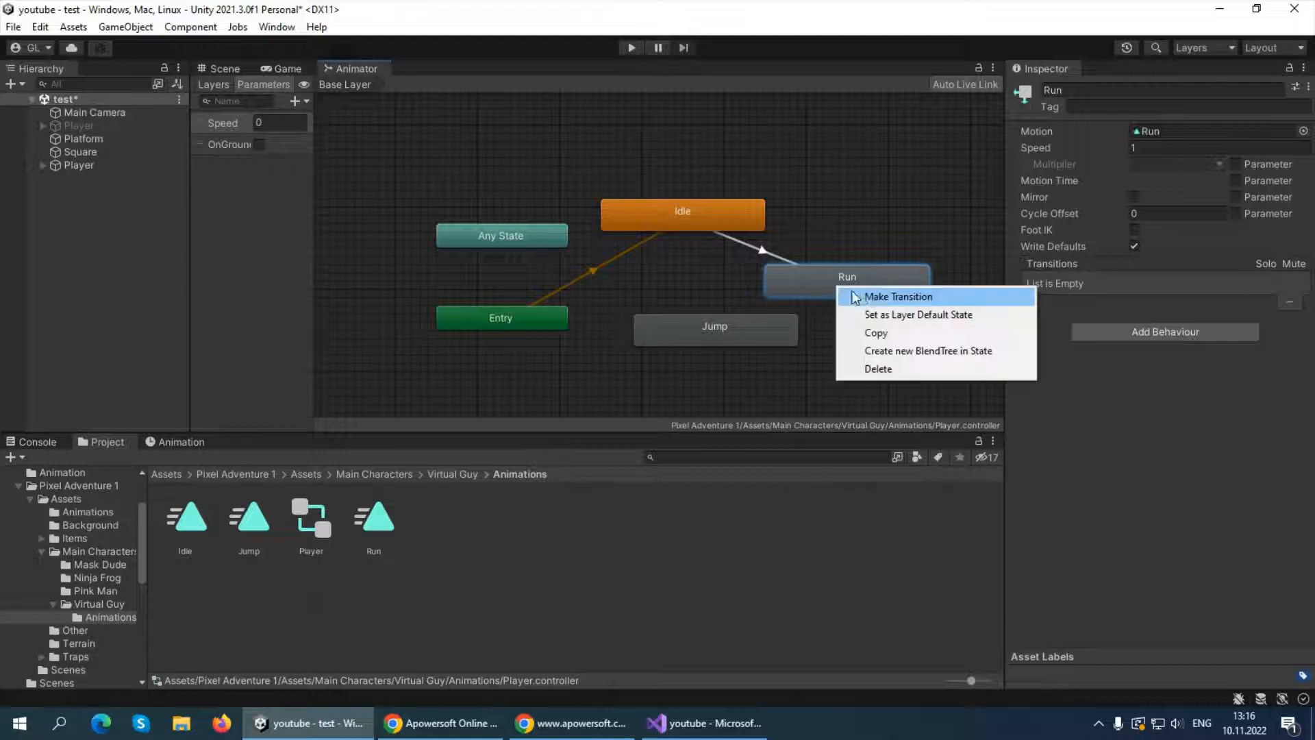
click(859, 294)
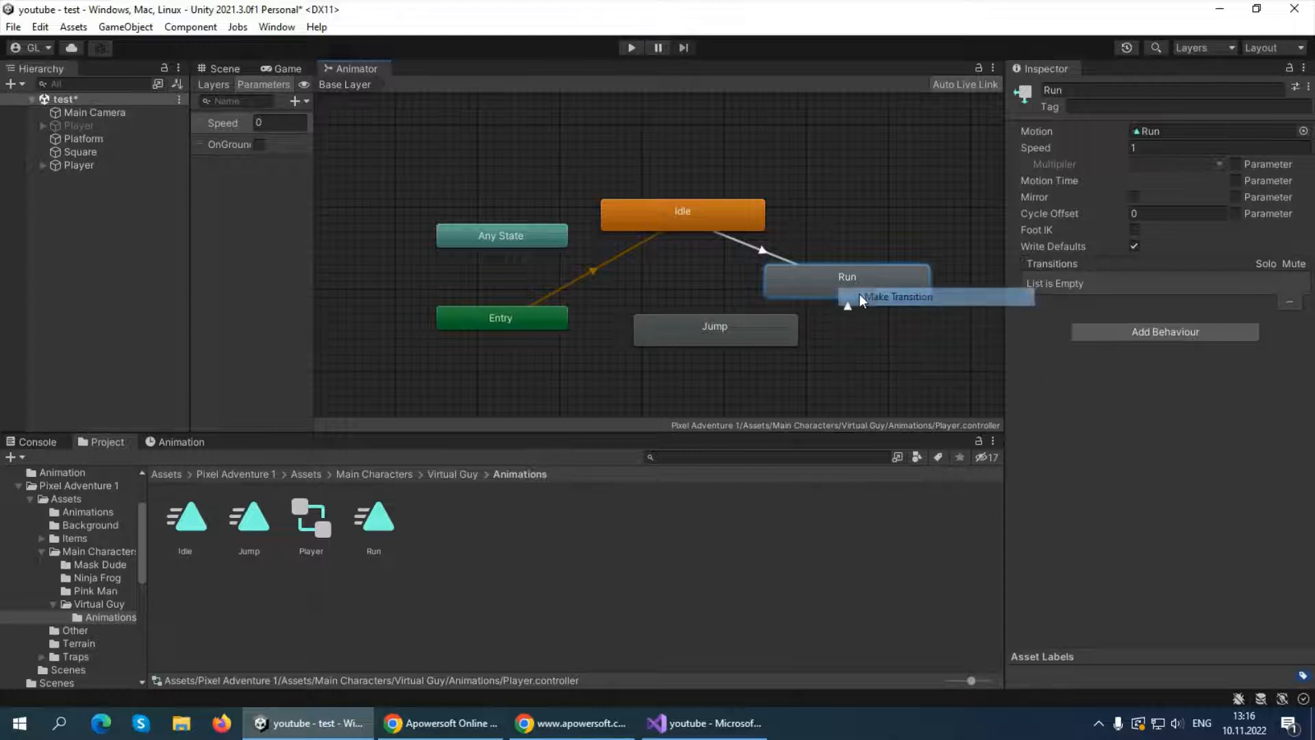
click(734, 211)
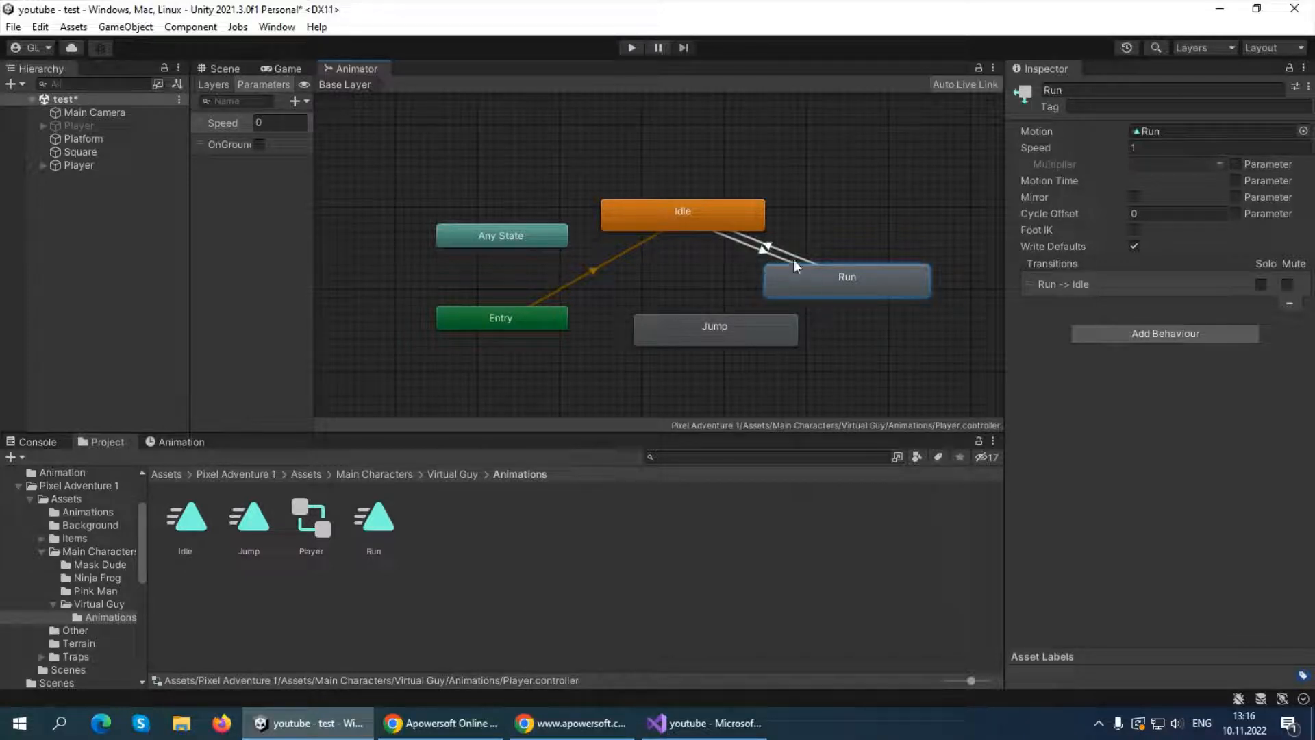
Give the Idle to Run transition the condition Speed Greater 0.1
click(765, 250)
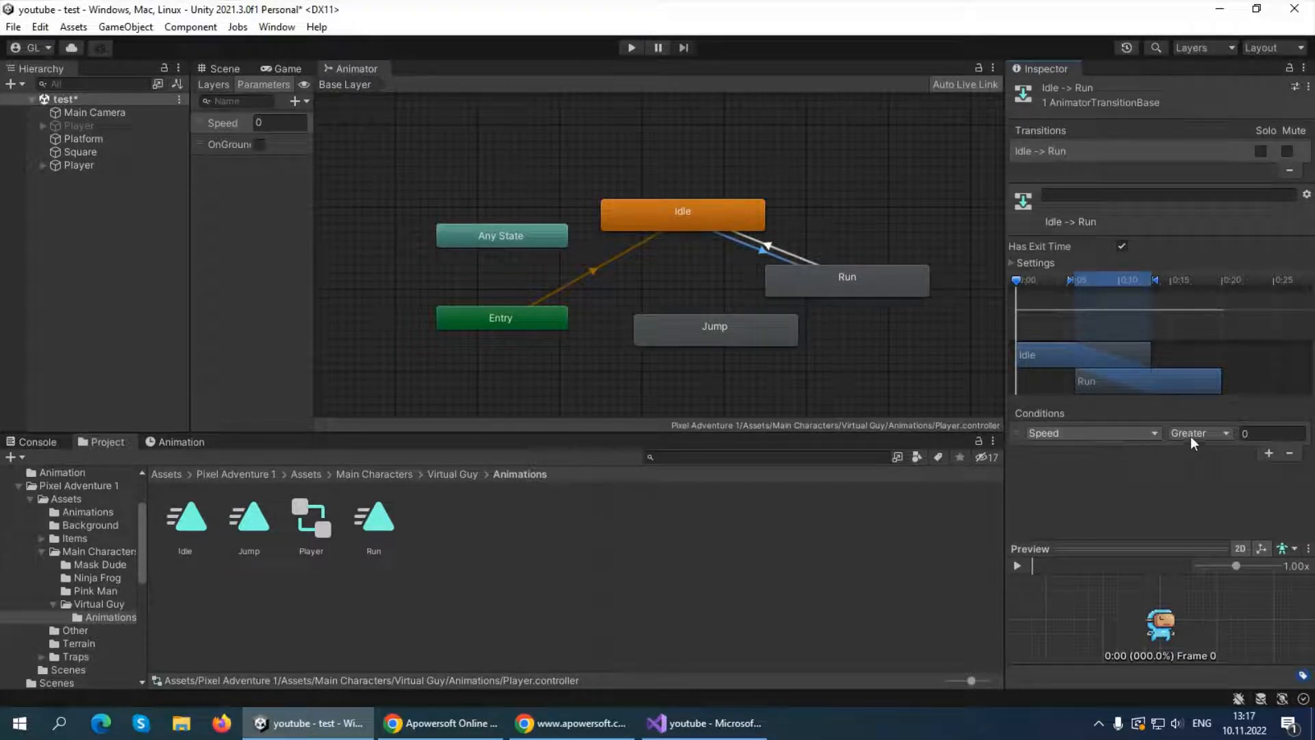
click(1244, 433)
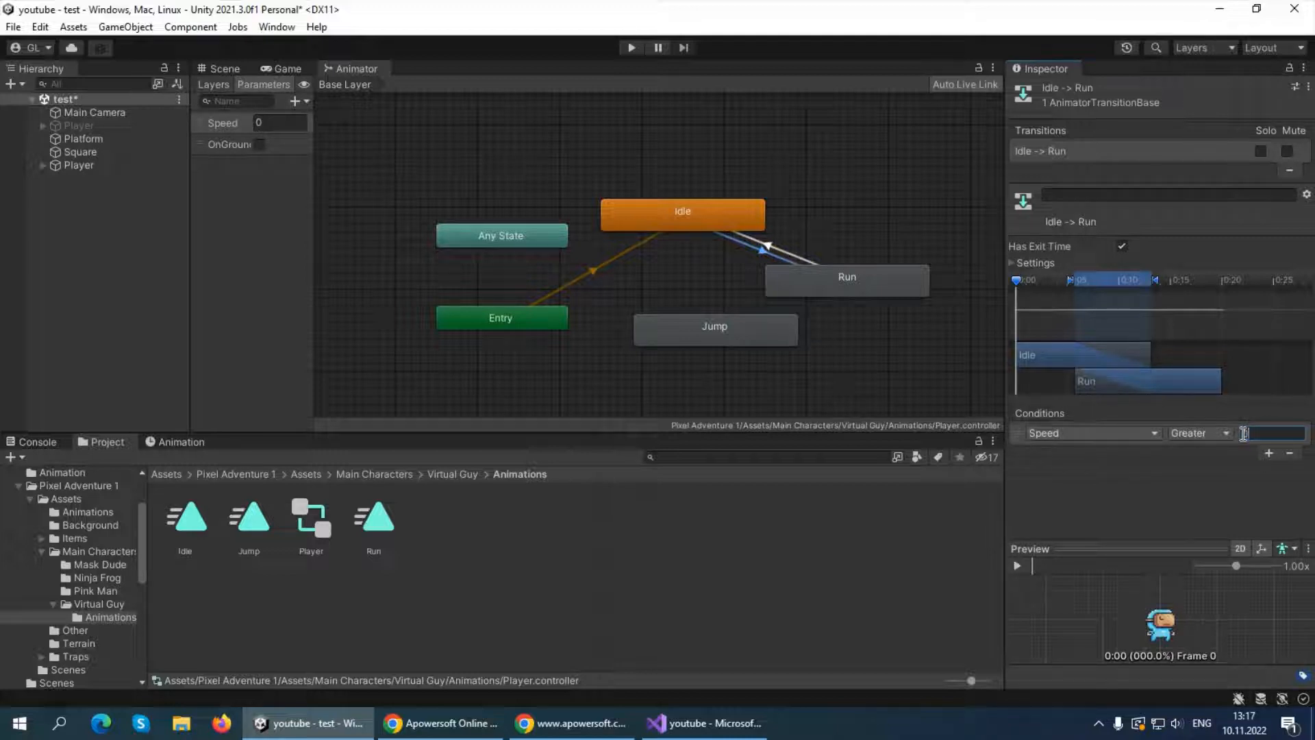
text(0.1)
Disable Has Exit Time on the Idle to Run transition and set its Transition Duration to 0
click(1123, 247)
click(1012, 262)
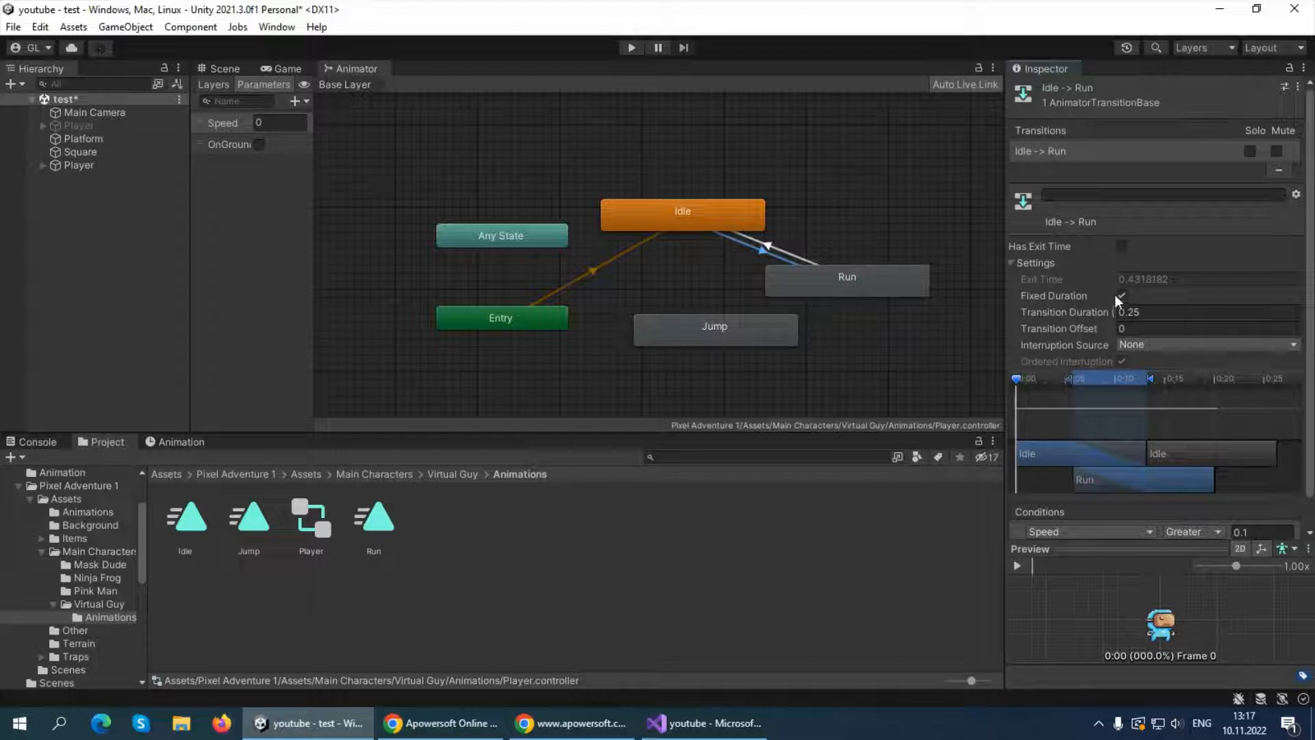
click(1156, 312)
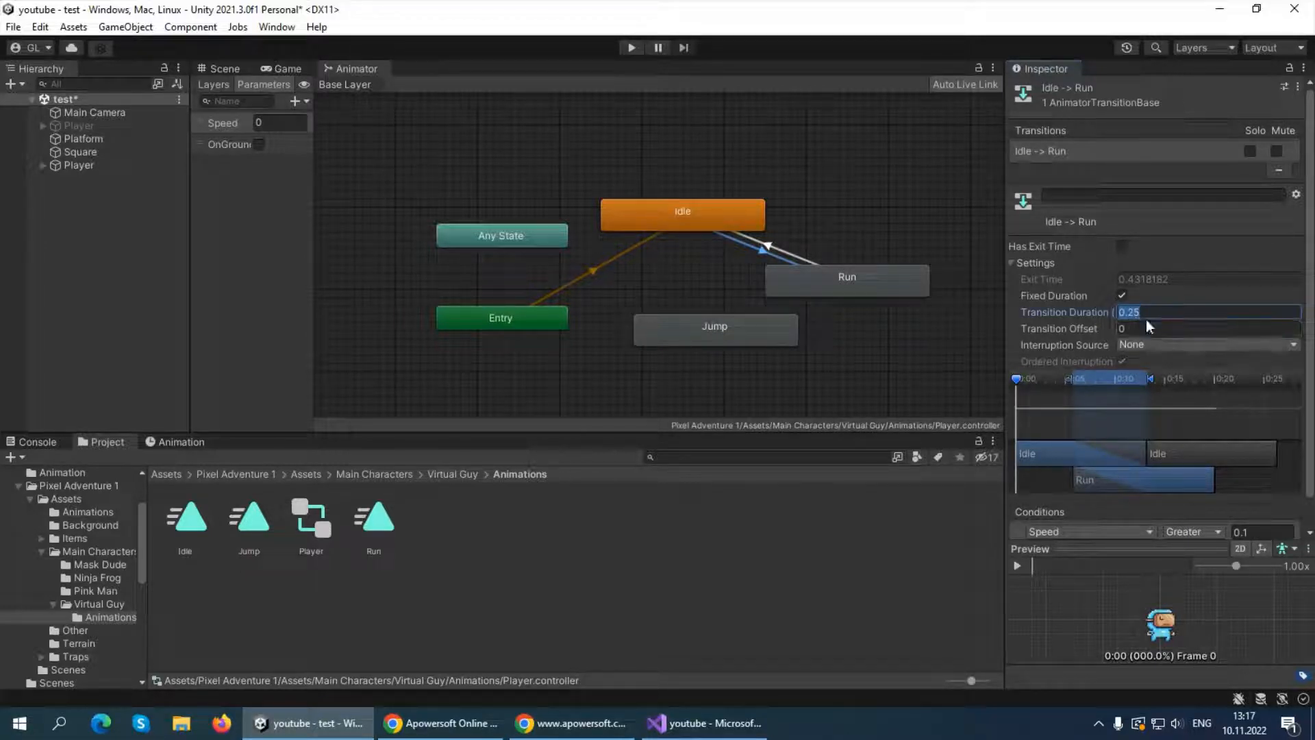
text(0)
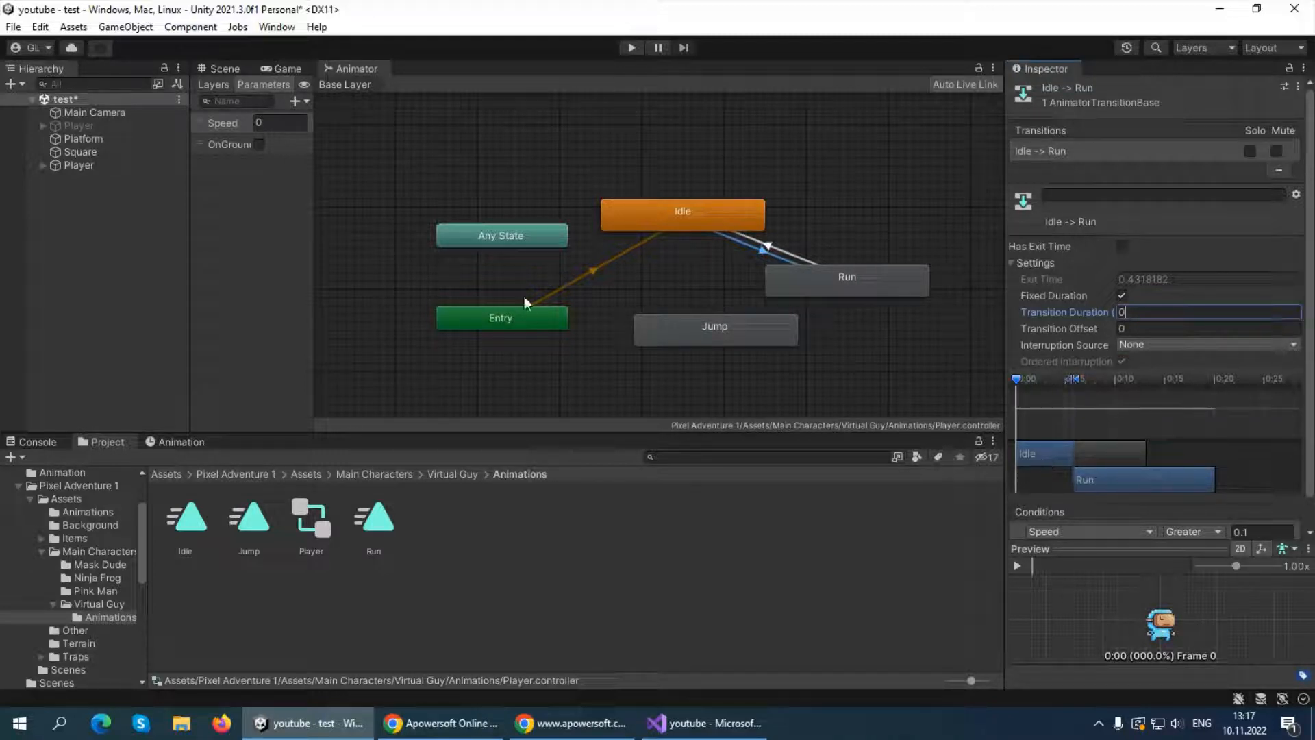
Give the Run to Idle transition the condition Speed Less 0.1 and disable its Has Exit Time
click(781, 261)
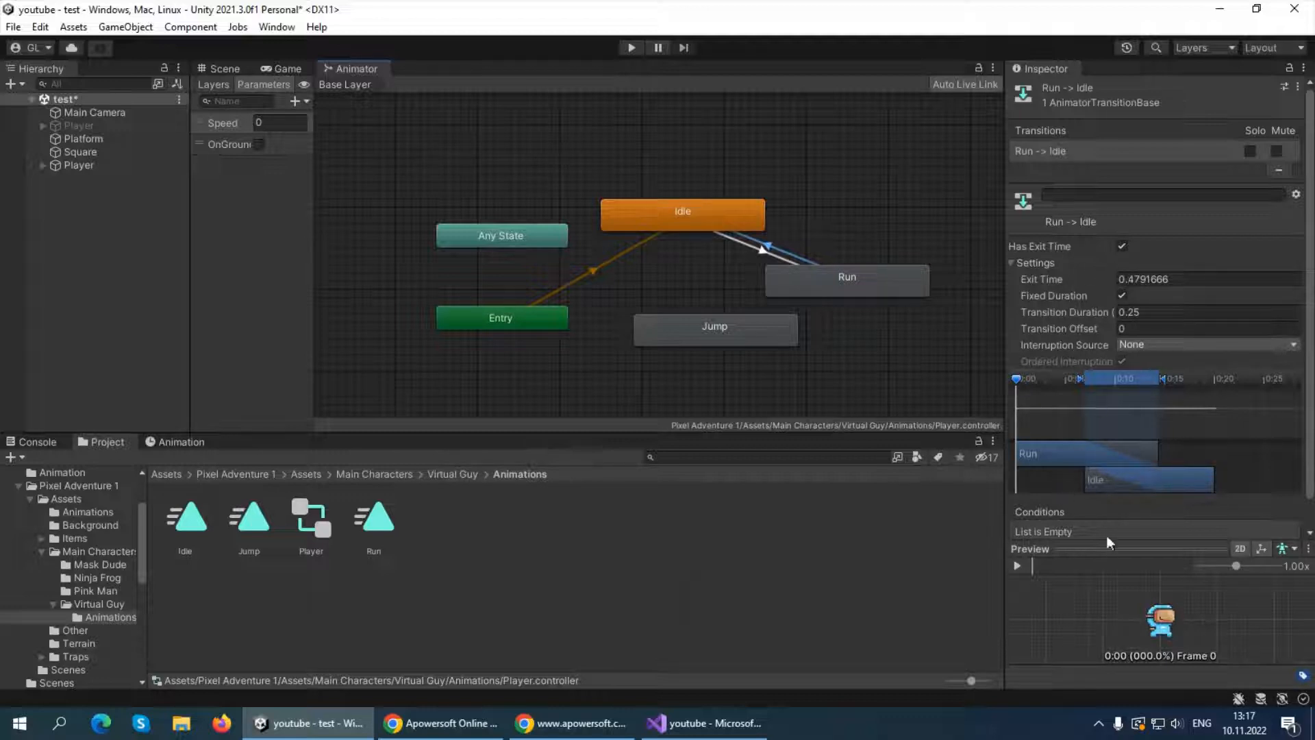
scroll(1119, 502, down, 1)
click(1258, 520)
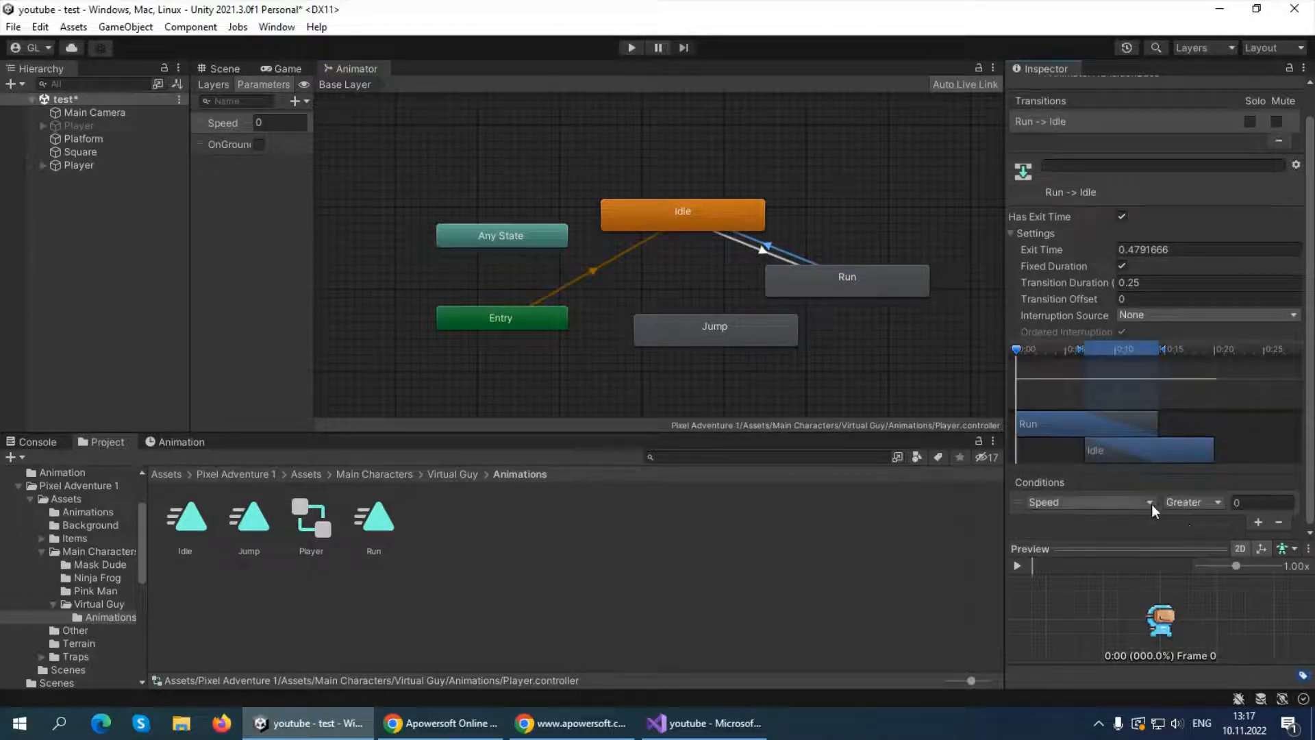
click(1192, 502)
click(1183, 531)
text(0.1)
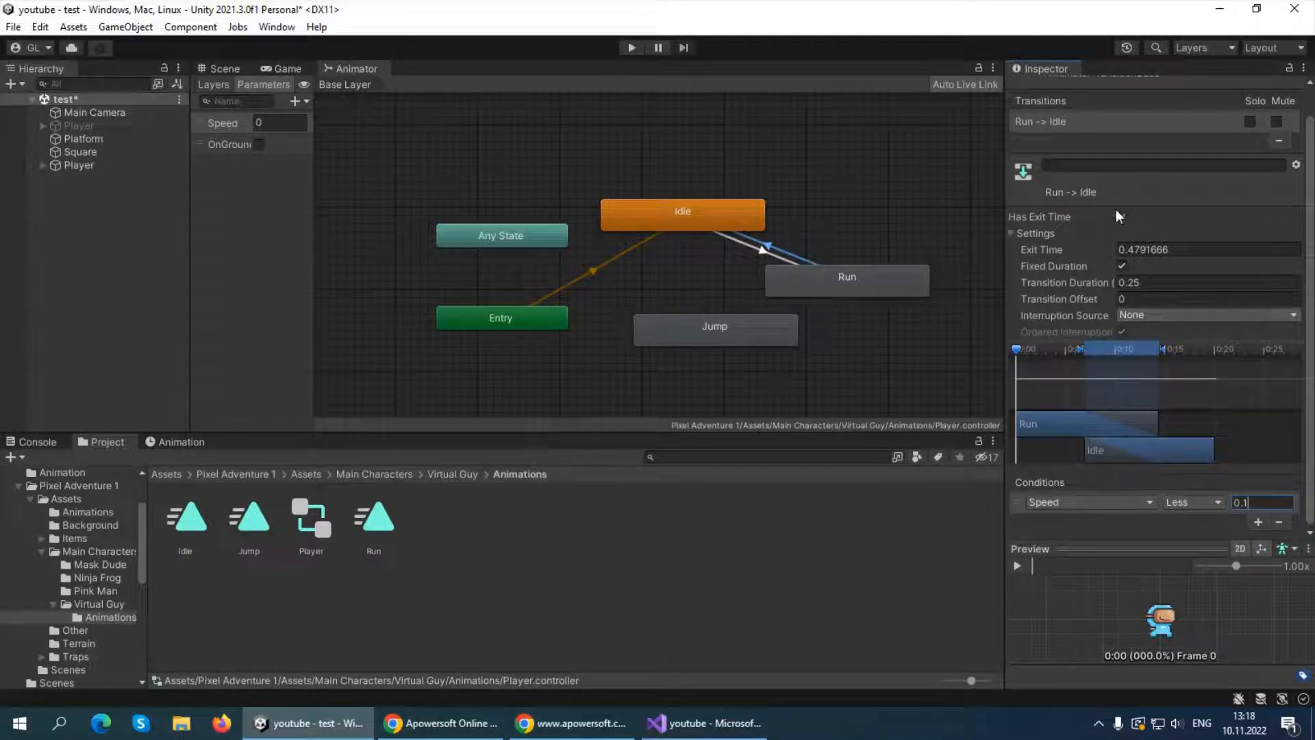
click(1120, 216)
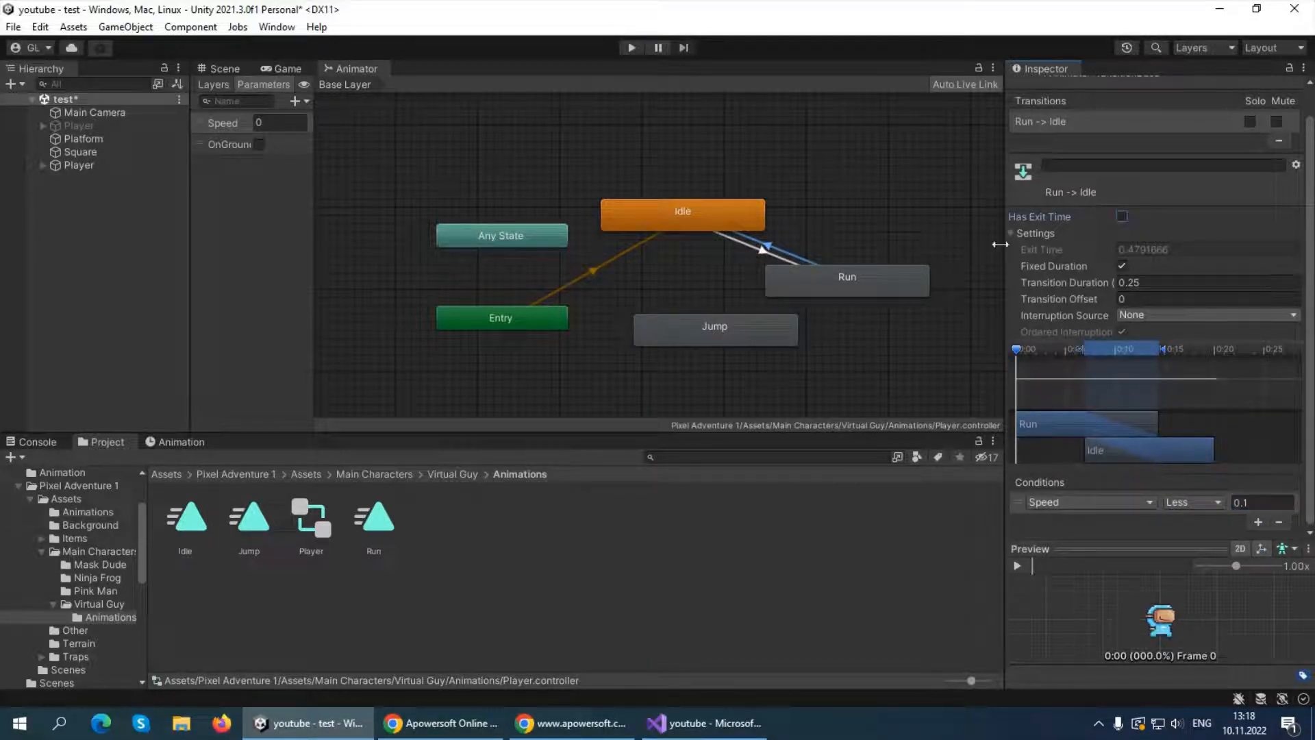
Space out the Jump and Run states, and create transitions from Idle to Jump and from Jump back to Idle
drag(741, 341, 725, 358)
drag(811, 284, 822, 285)
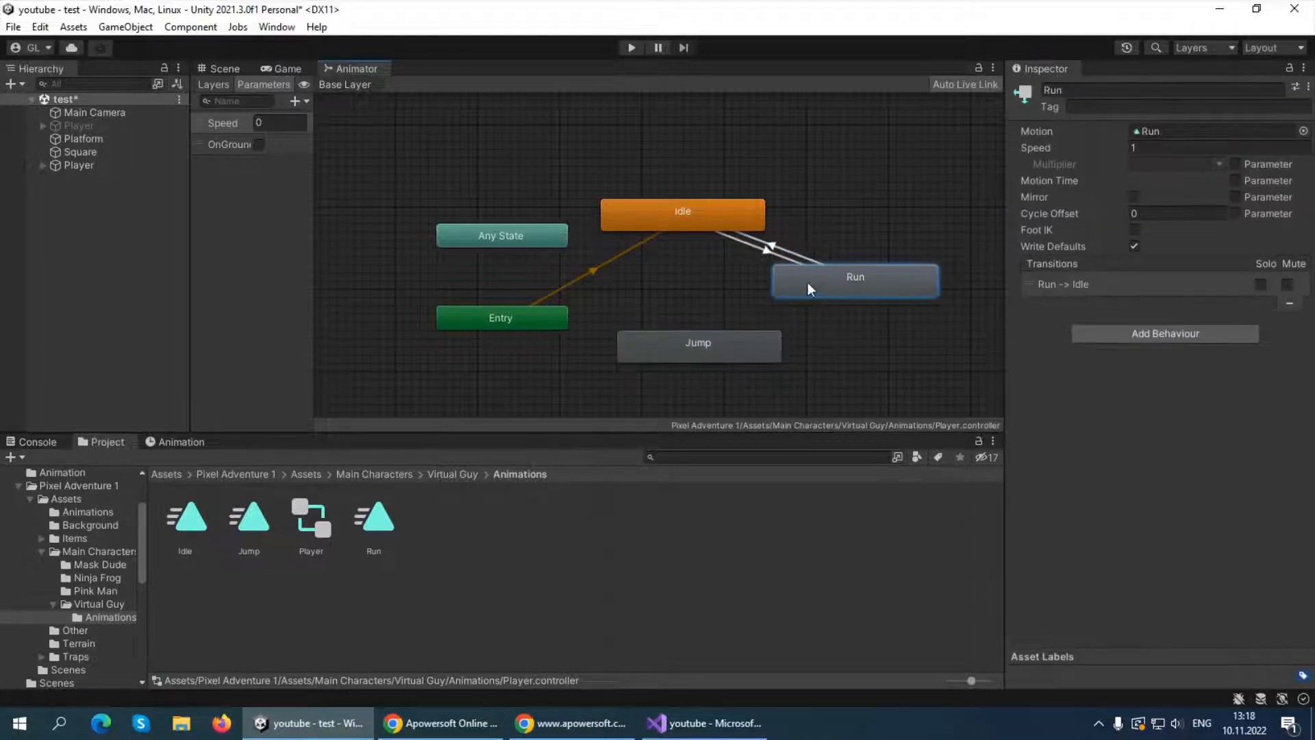
right_click(676, 215)
click(712, 223)
click(665, 338)
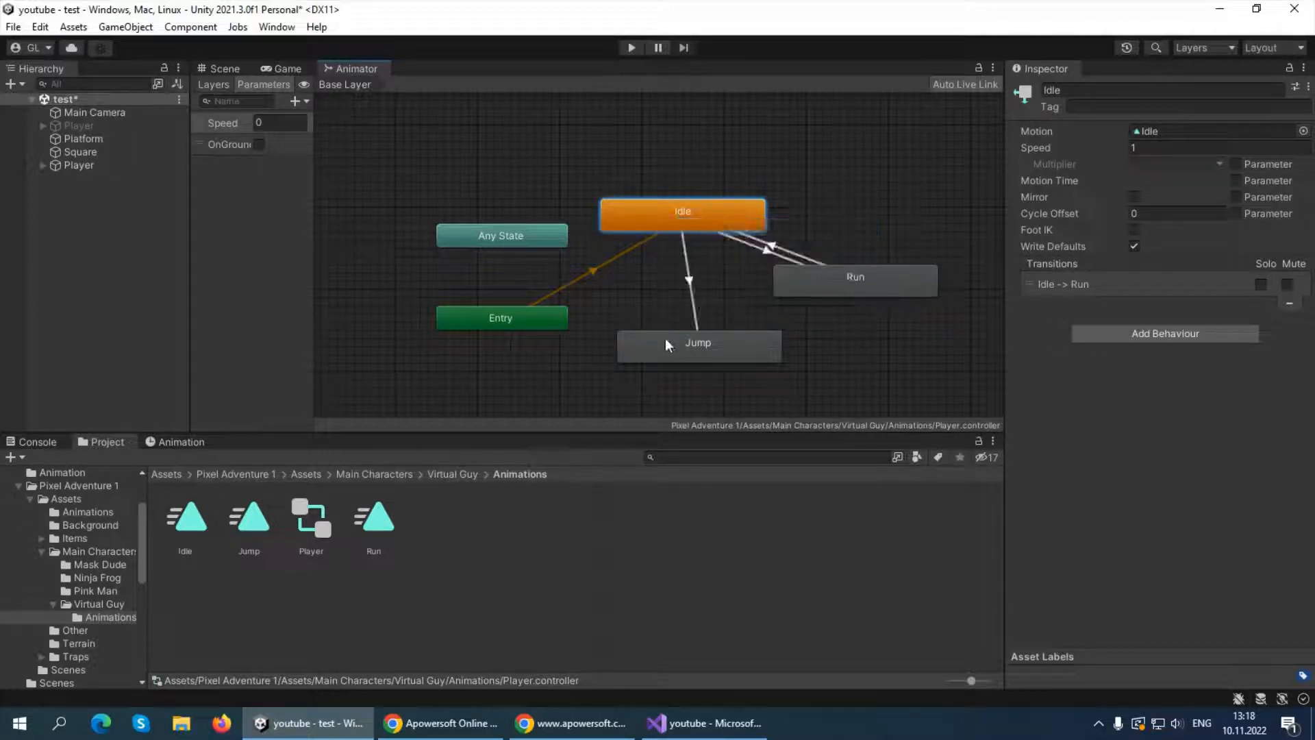
right_click(702, 359)
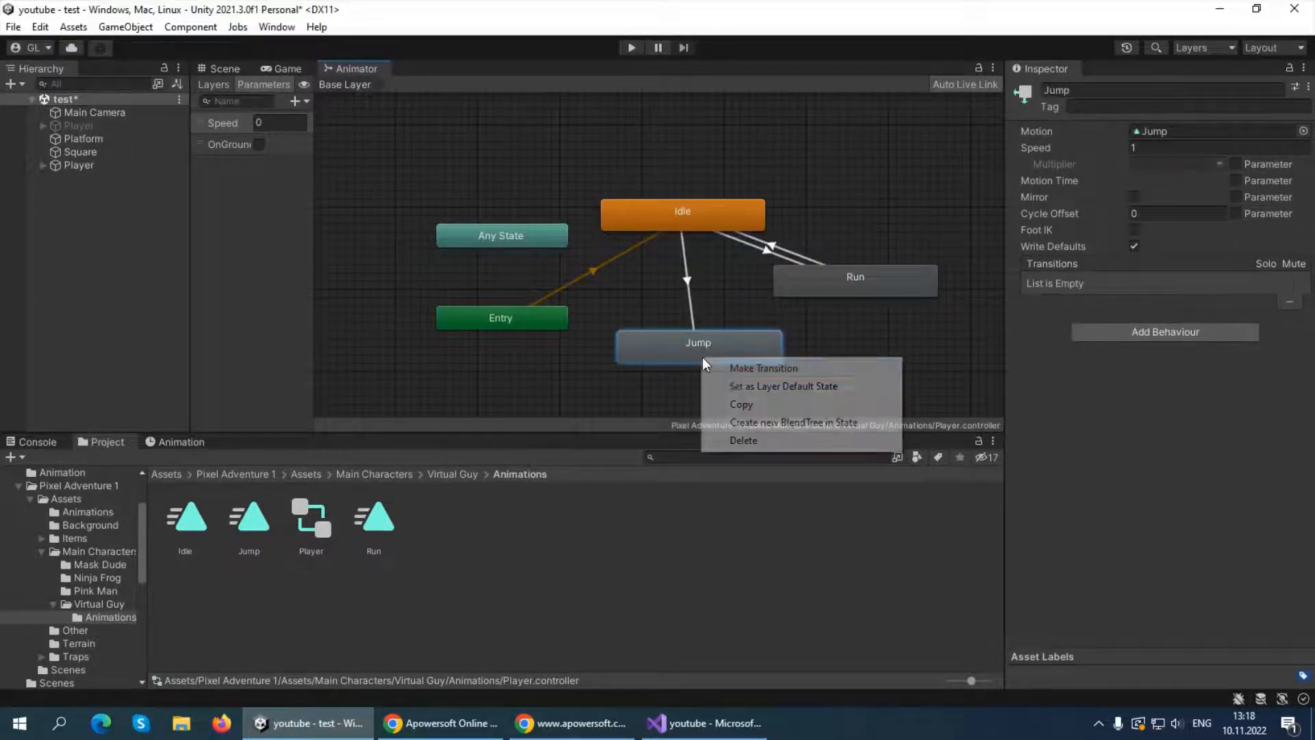
click(736, 369)
click(709, 226)
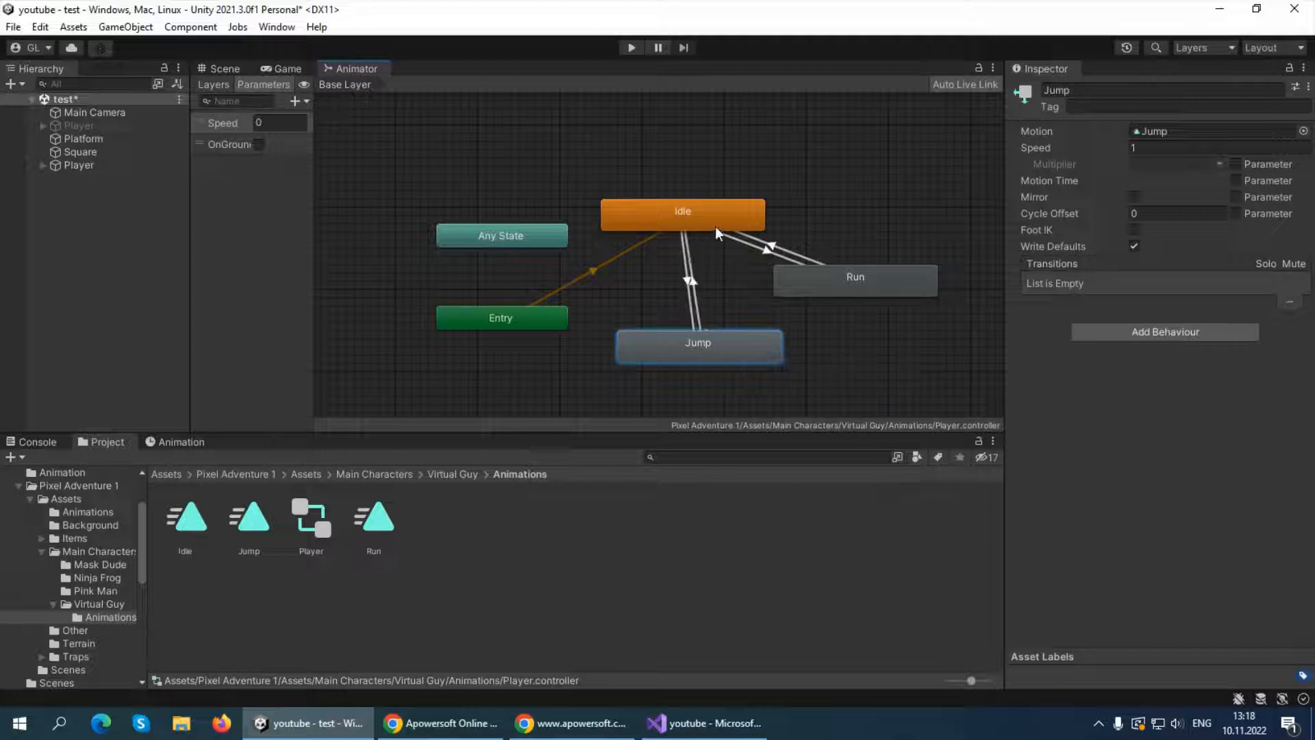
click(715, 227)
Give the Idle to Jump transition the condition OnGround false
click(688, 278)
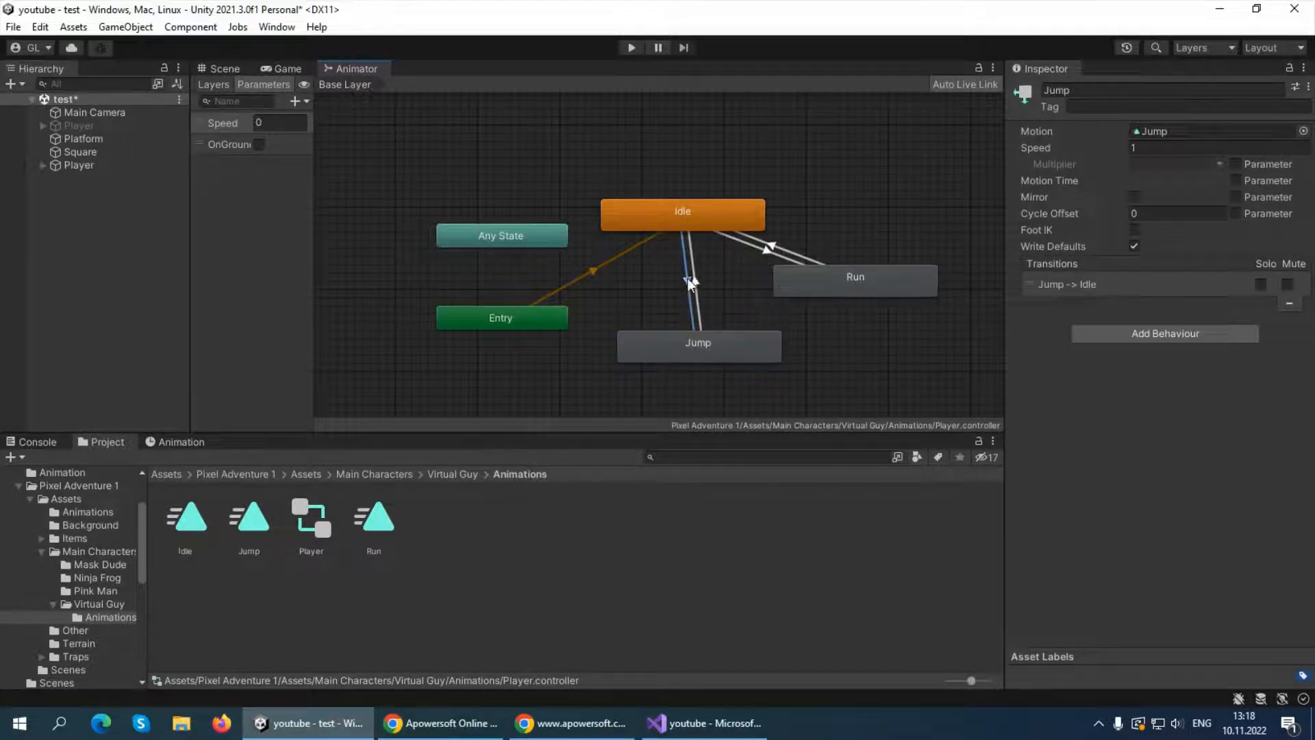
scroll(1103, 339, down, 1)
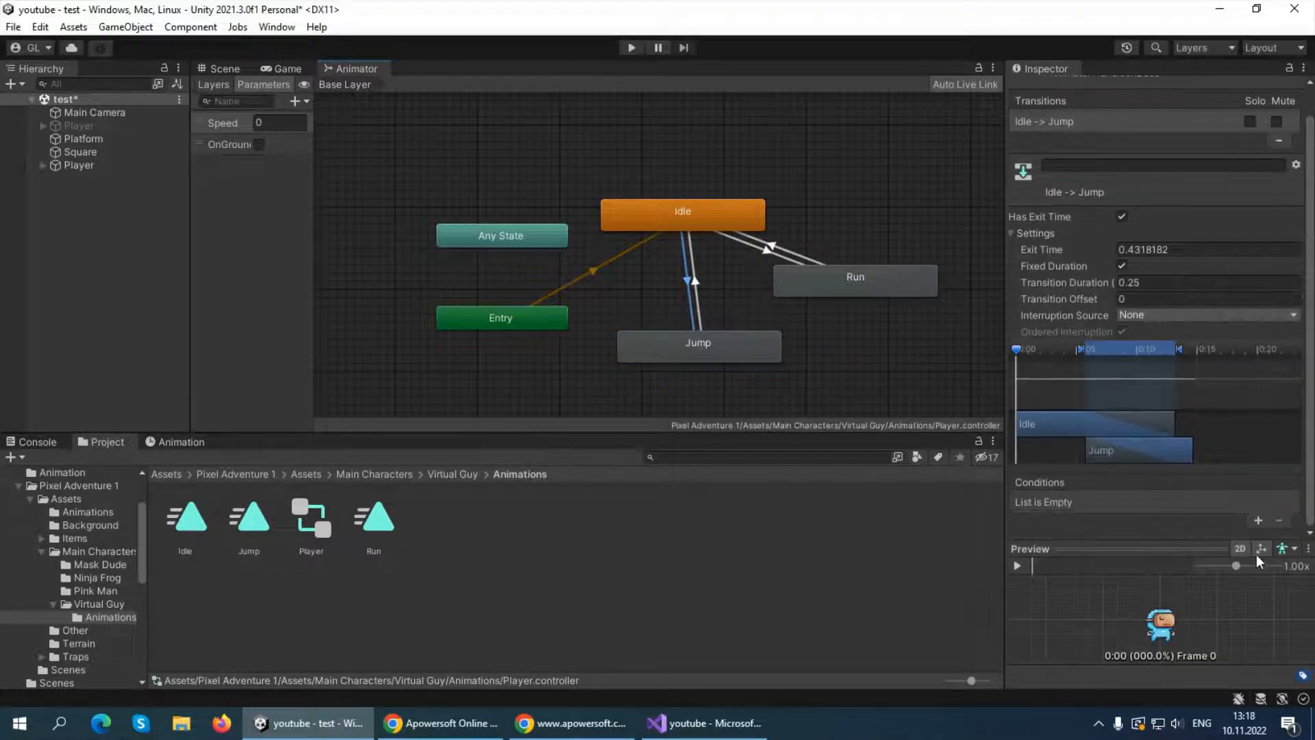
click(1256, 523)
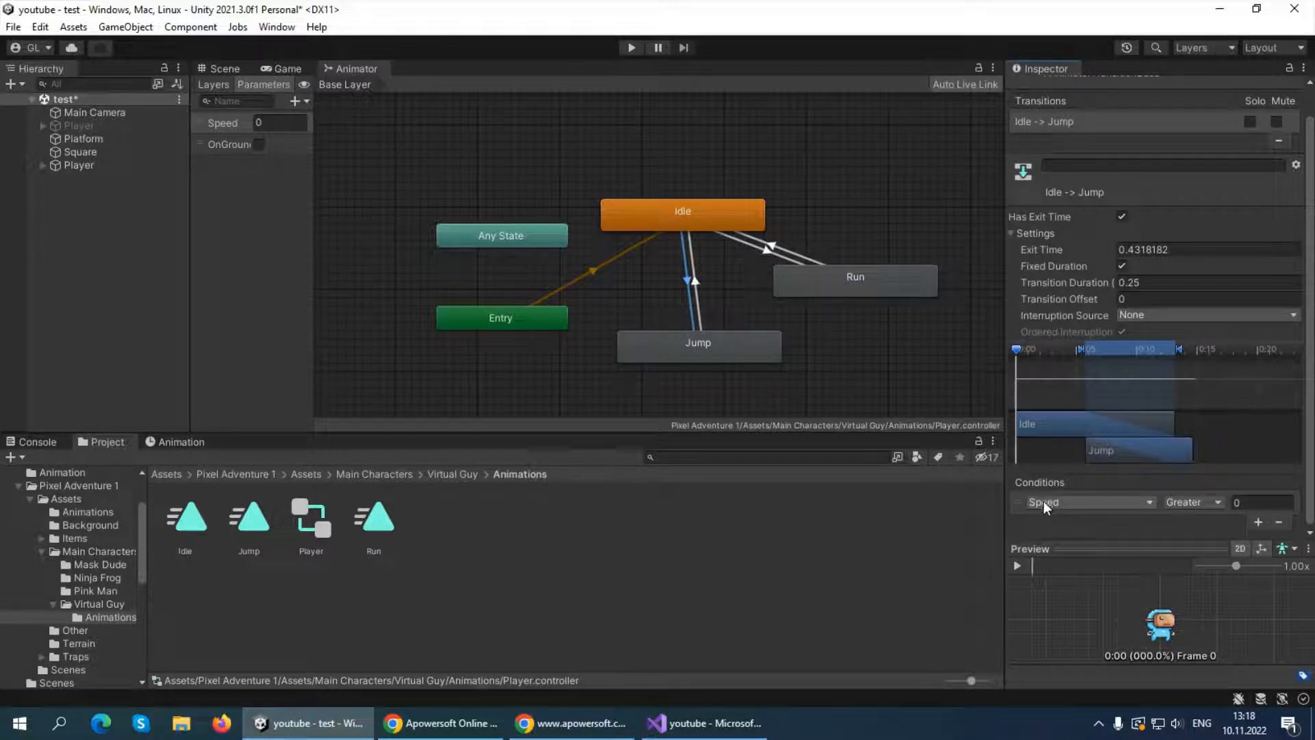
click(1042, 500)
click(1057, 567)
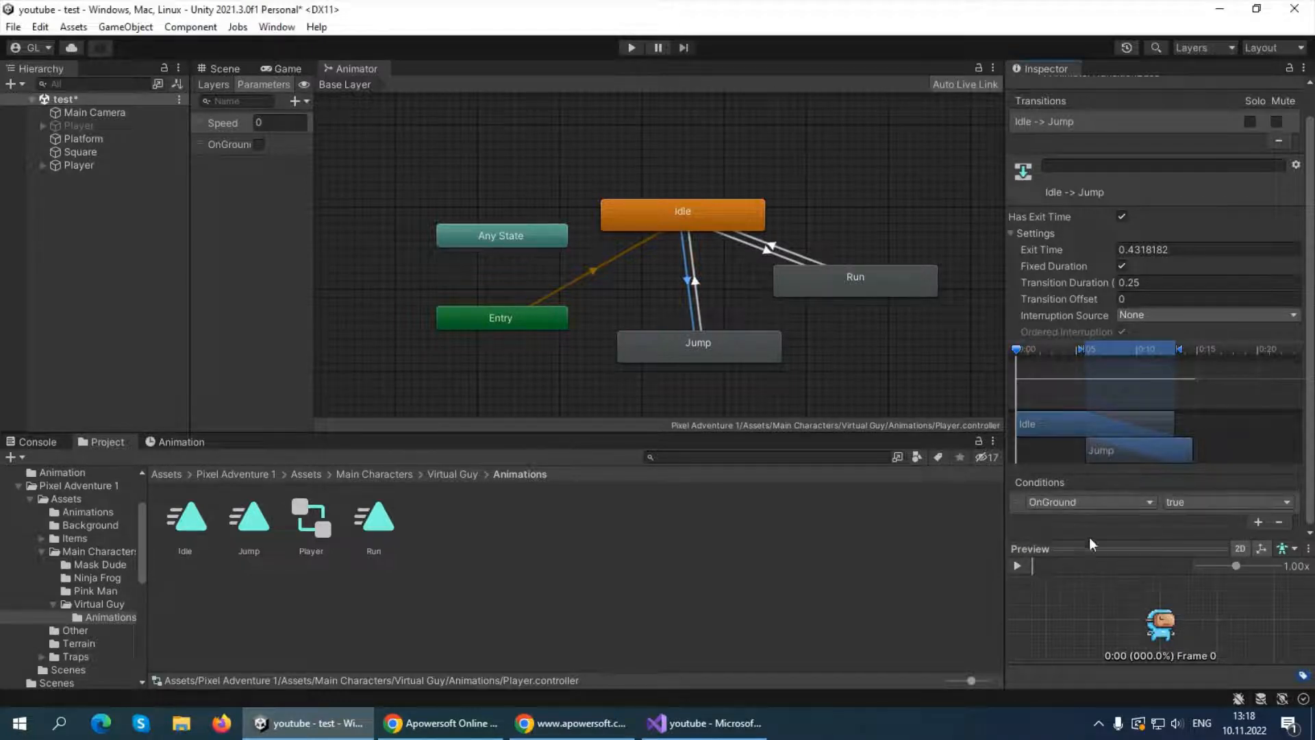
click(1178, 501)
click(1187, 540)
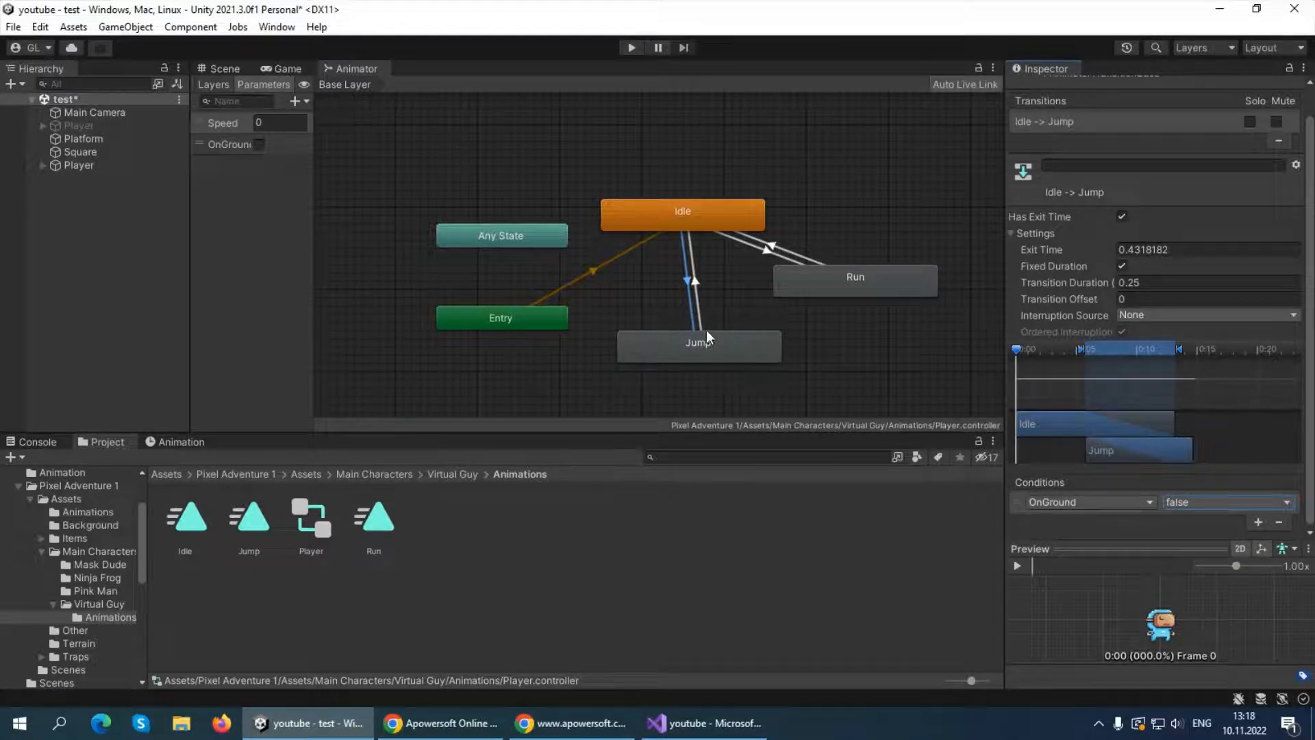
Give the Jump to Idle transition the condition OnGround true
click(694, 282)
click(1259, 521)
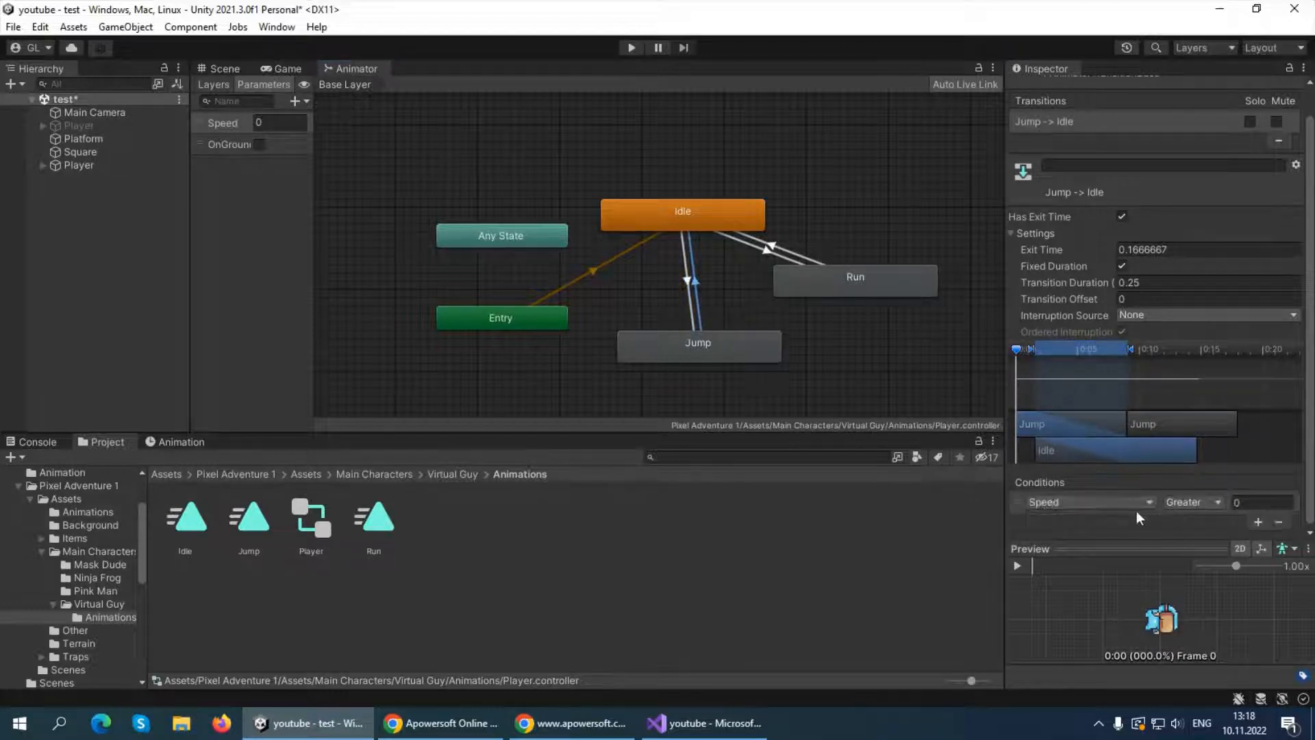
click(1136, 509)
click(1096, 549)
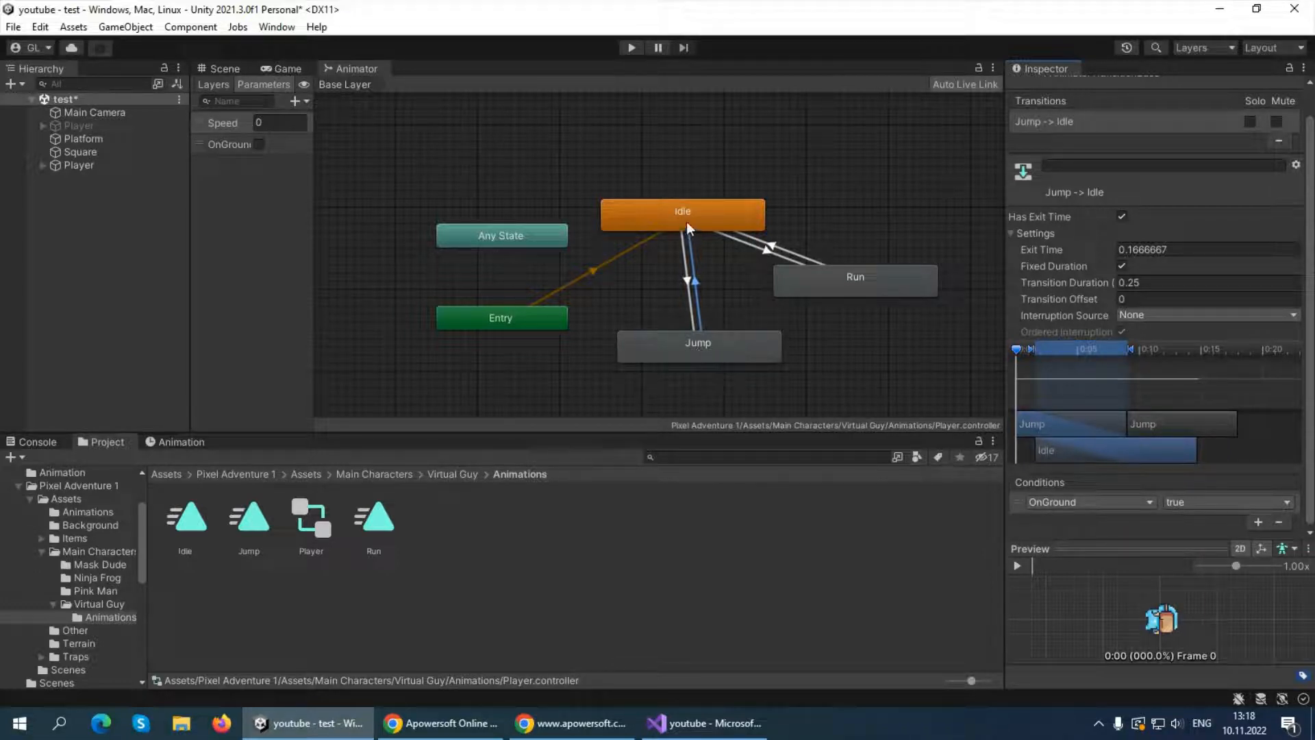
Disable Has Exit Time on the Idle to Jump and Jump to Idle transitions
click(683, 281)
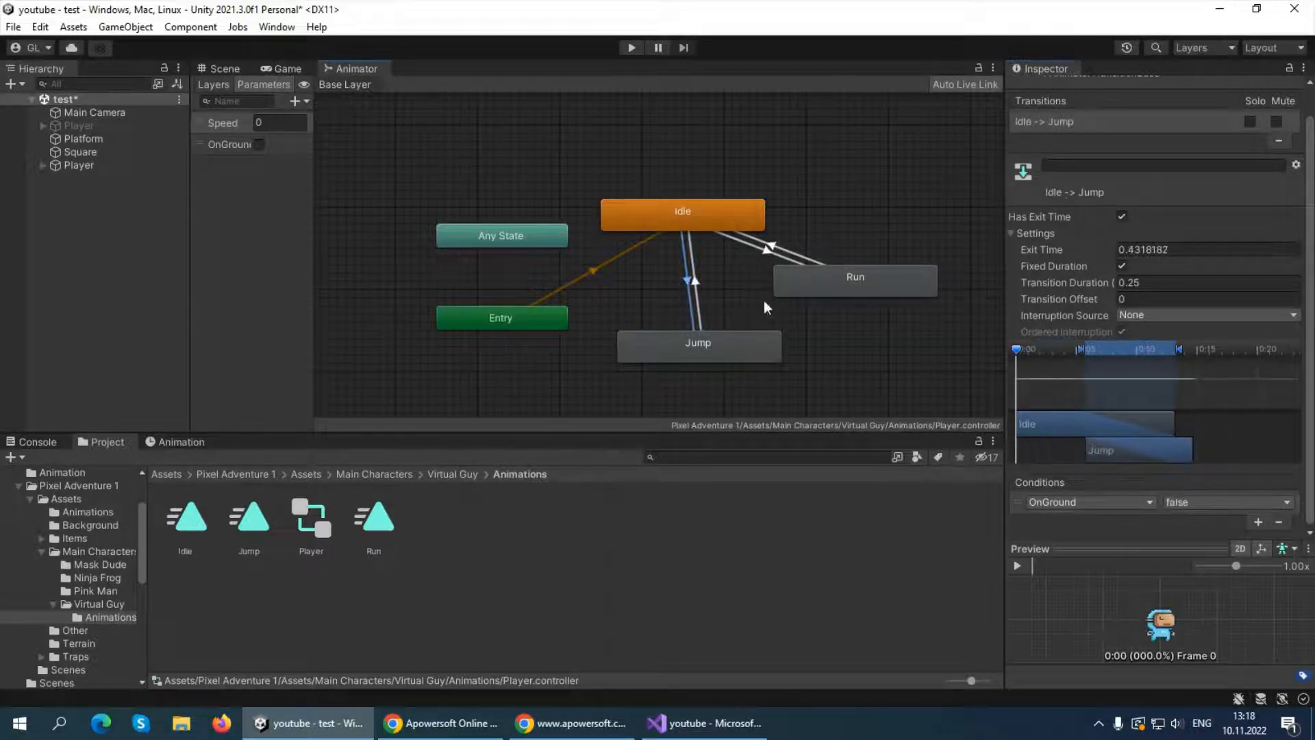
click(694, 274)
click(1122, 216)
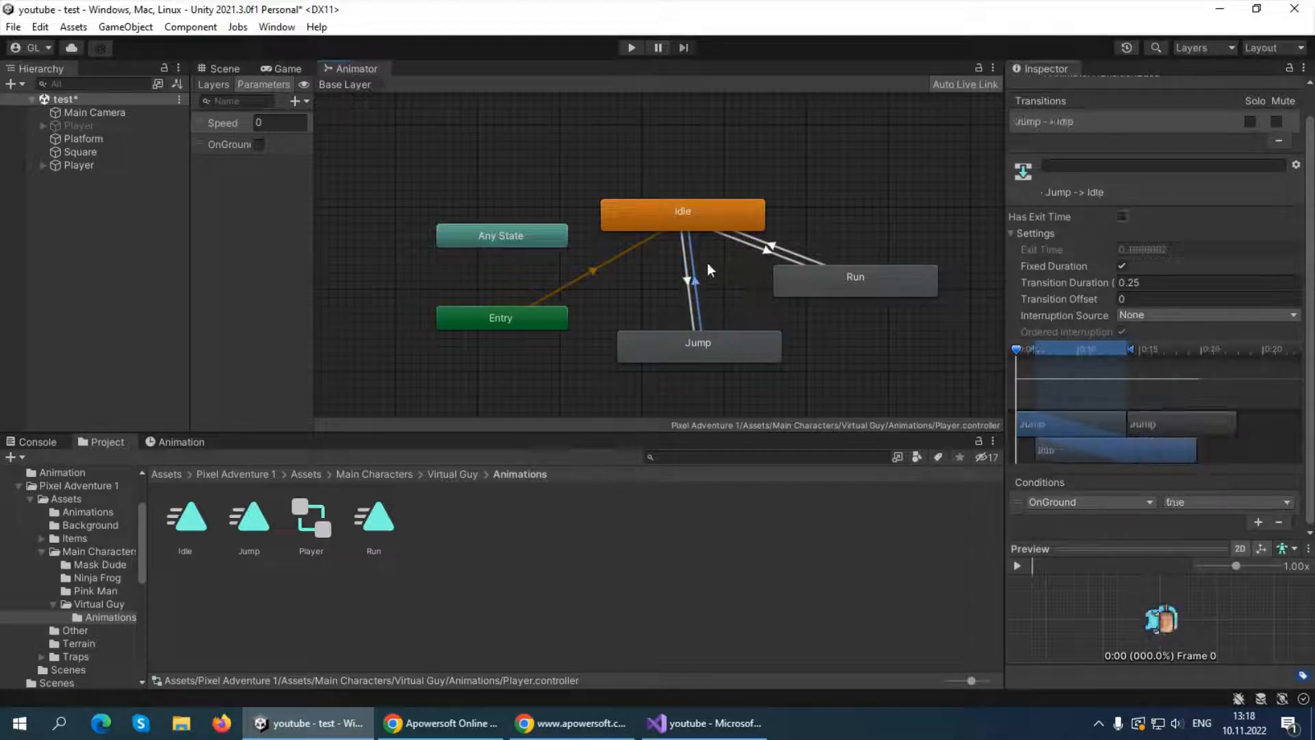
Create a transition from the Run state to the Jump state
right_click(874, 287)
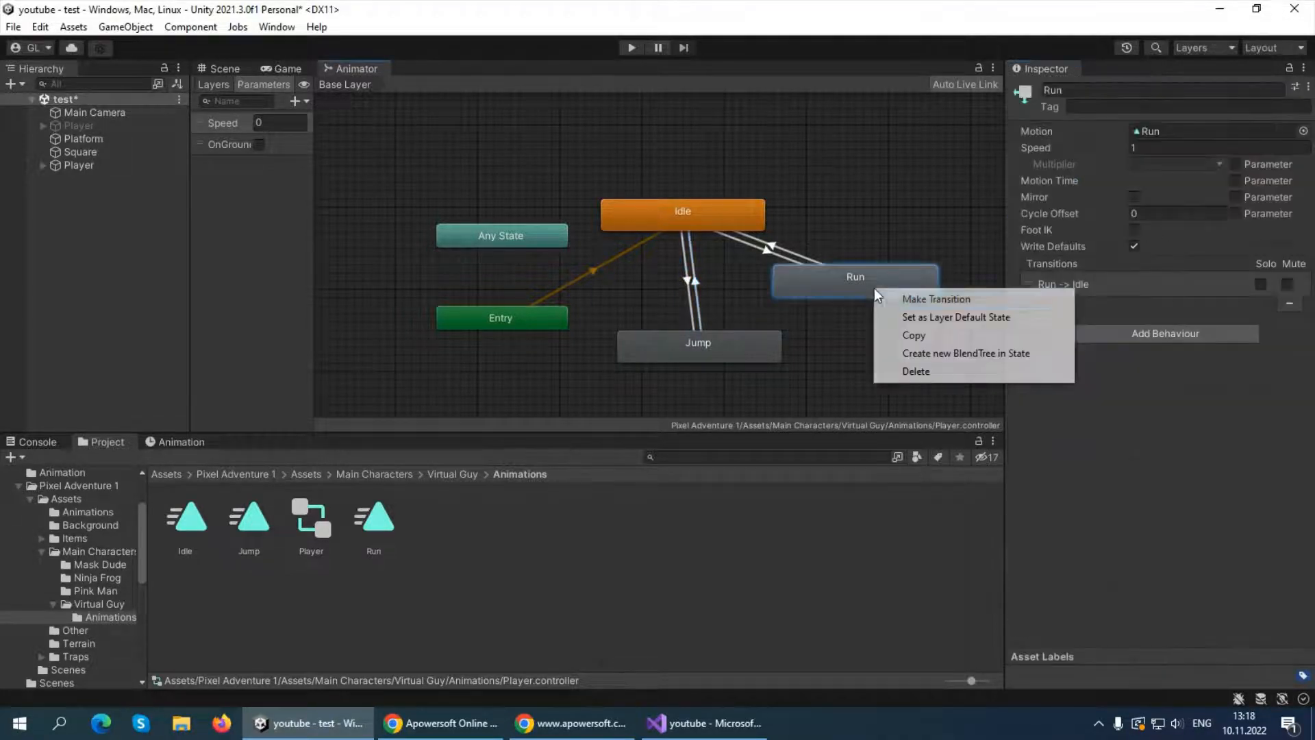
click(890, 301)
click(748, 344)
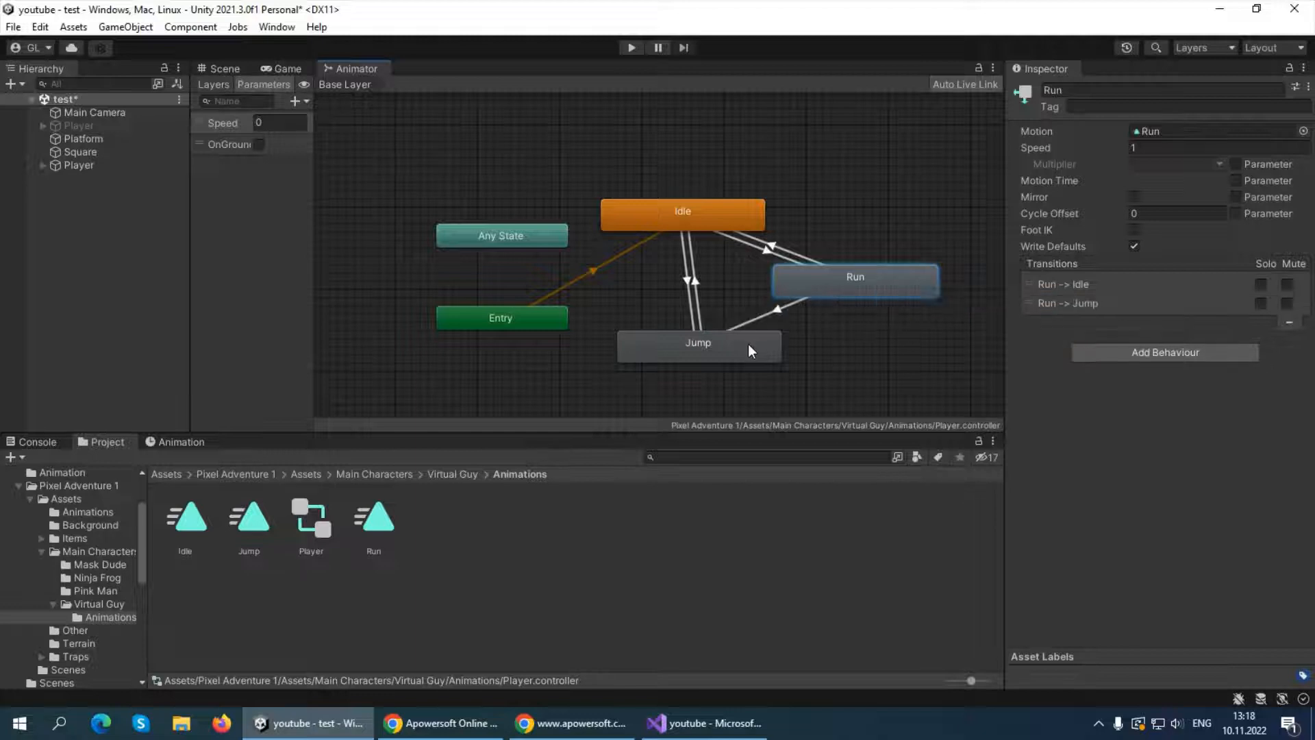
Disable Has Exit Time on the Run to Jump transition and give it the condition OnGround false
click(775, 312)
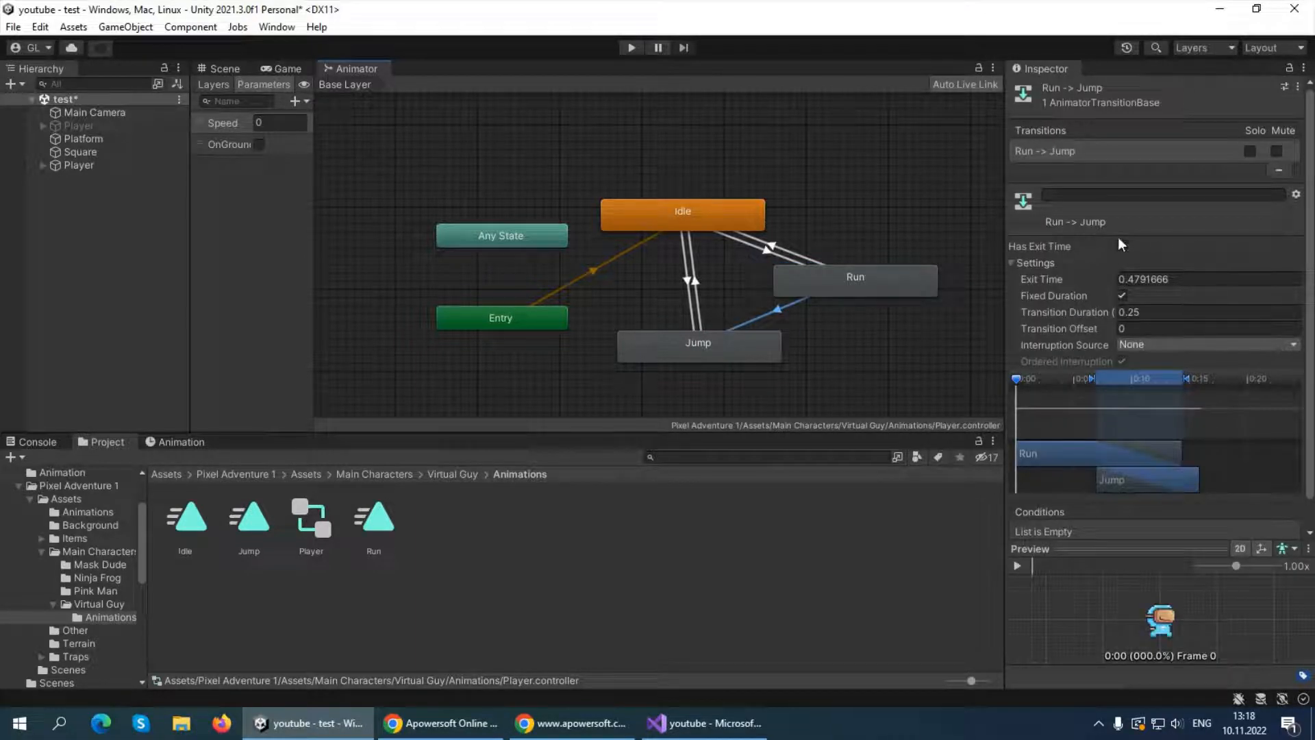
click(1121, 246)
scroll(1197, 493, down, 2)
click(1261, 487)
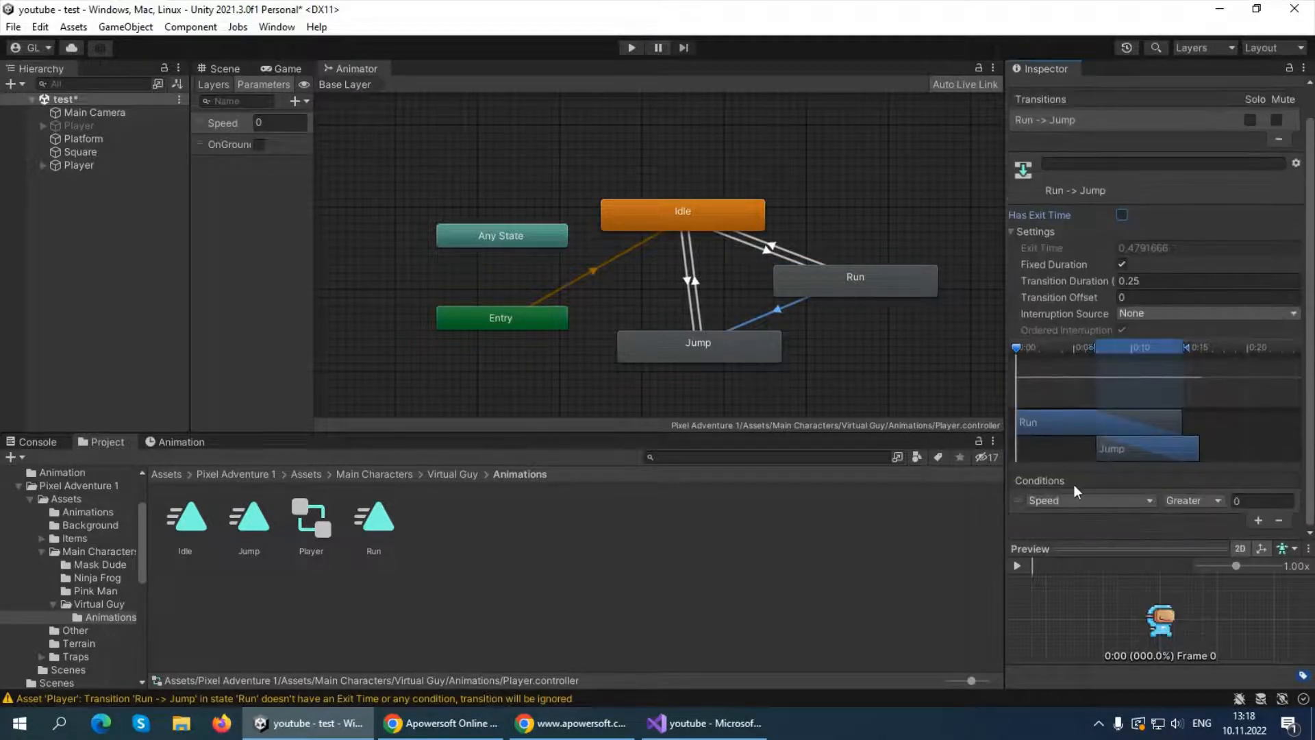
click(1065, 500)
click(1063, 568)
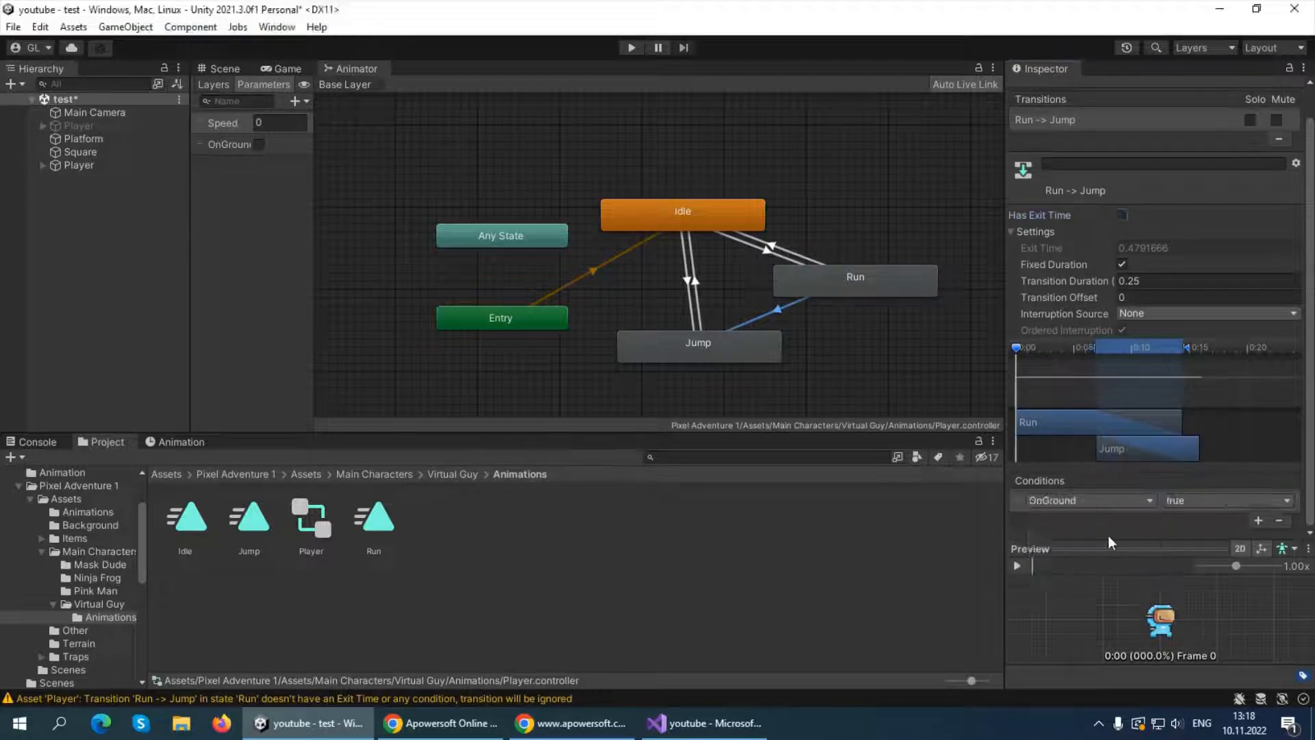
click(1192, 501)
click(1209, 537)
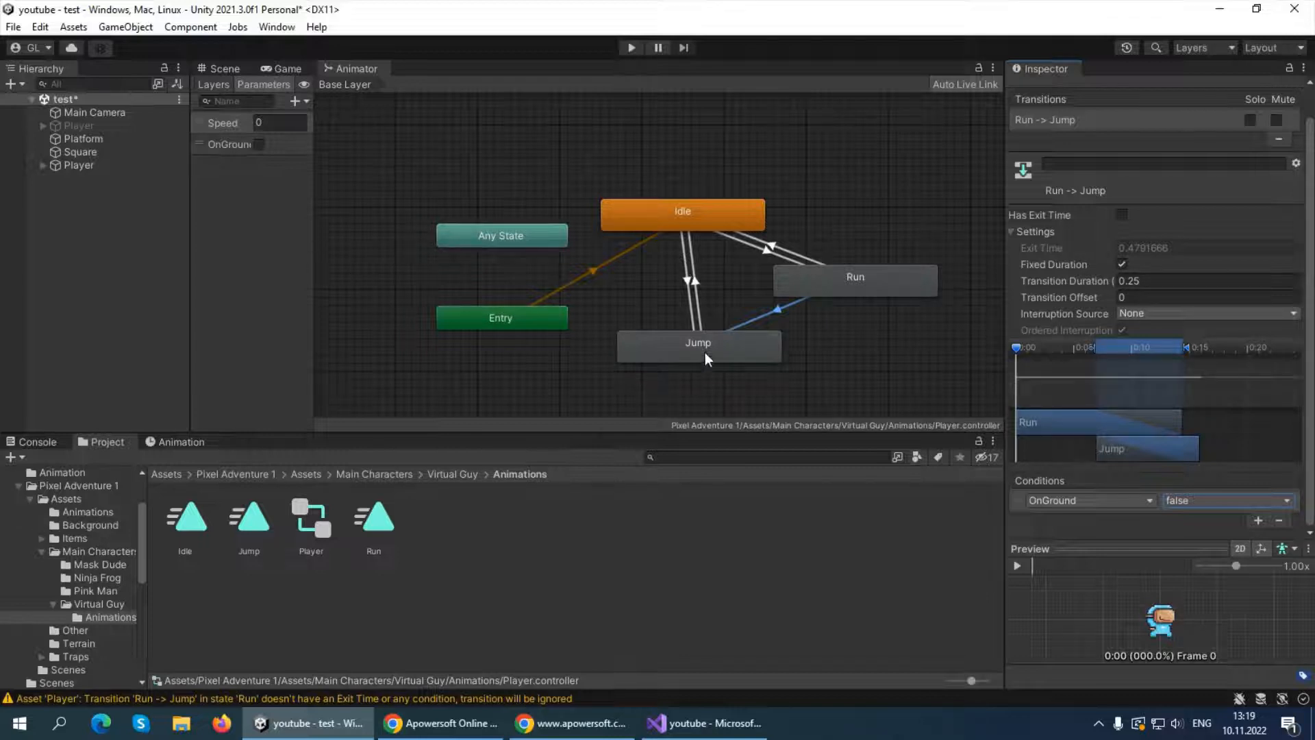
Move the Jump, Run and Idle states farther apart in the Animator graph
drag(704, 352, 700, 369)
drag(807, 278, 836, 286)
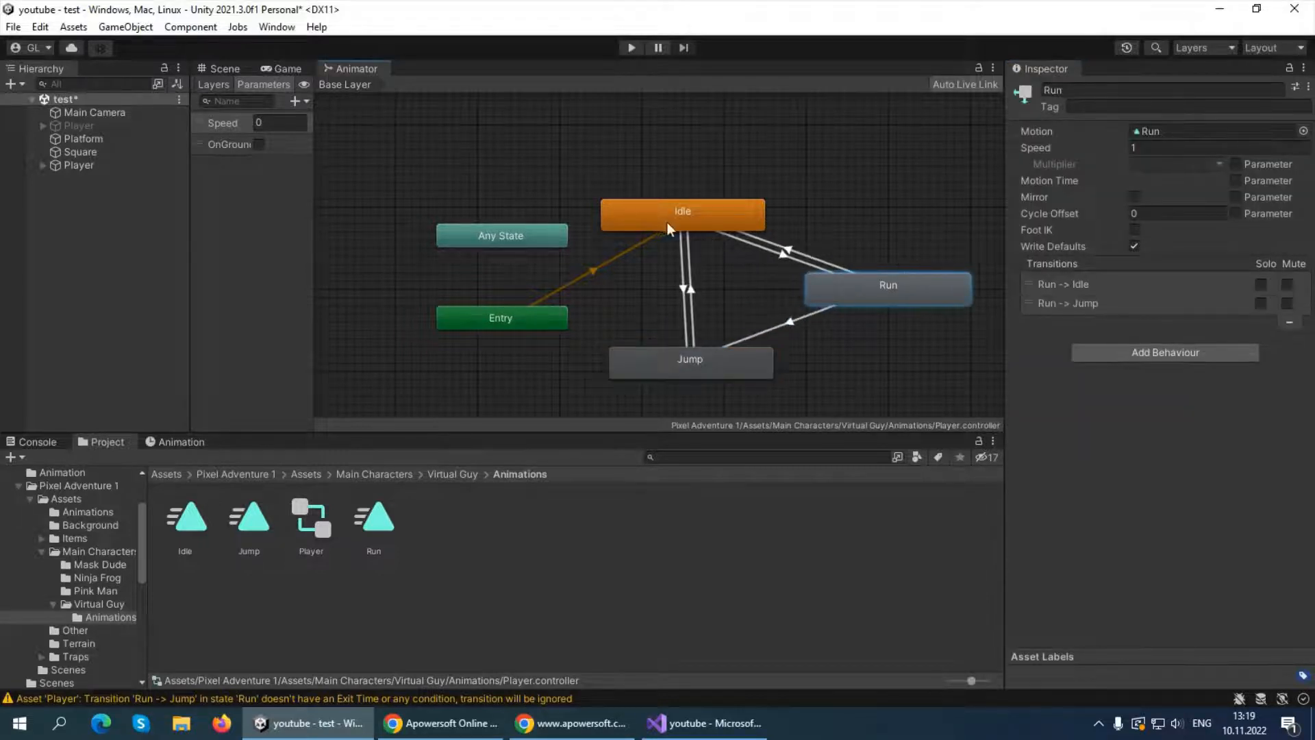
drag(667, 222, 680, 200)
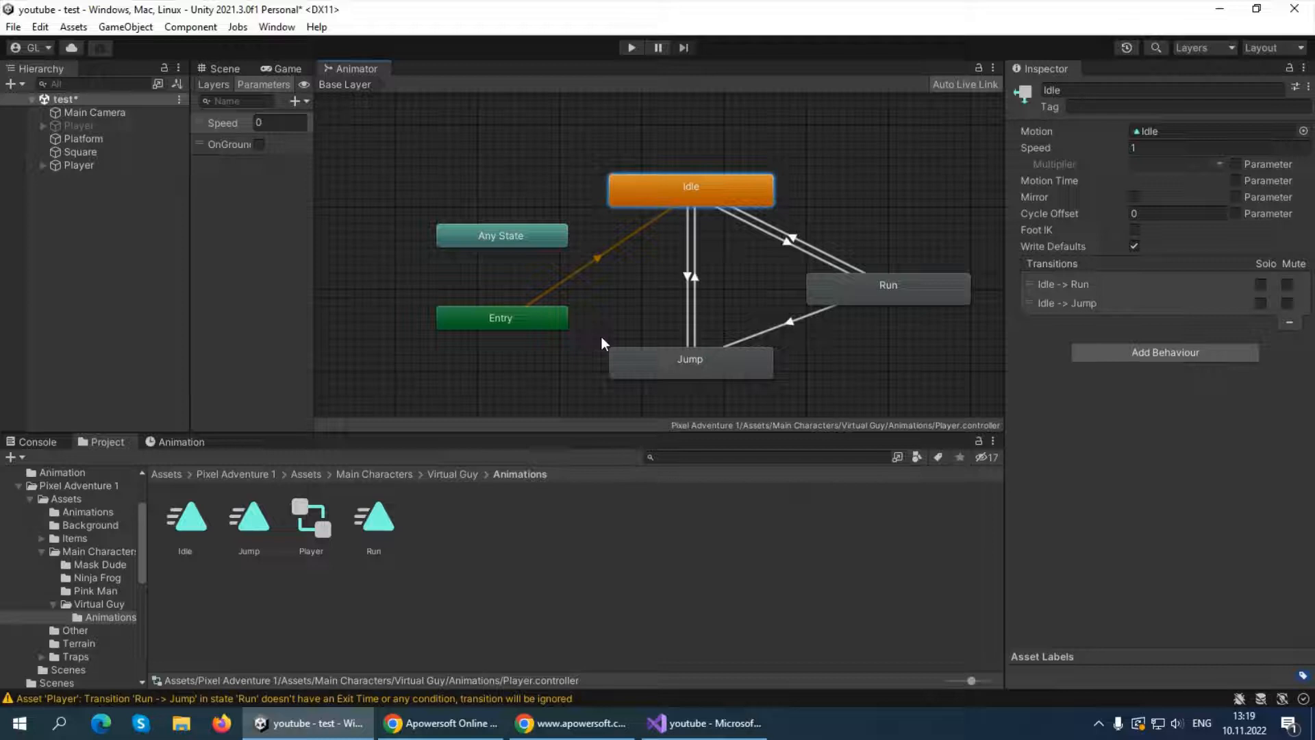
Clear the console messages, return to the project files and select the Idle to Jump transition
click(52, 440)
click(15, 455)
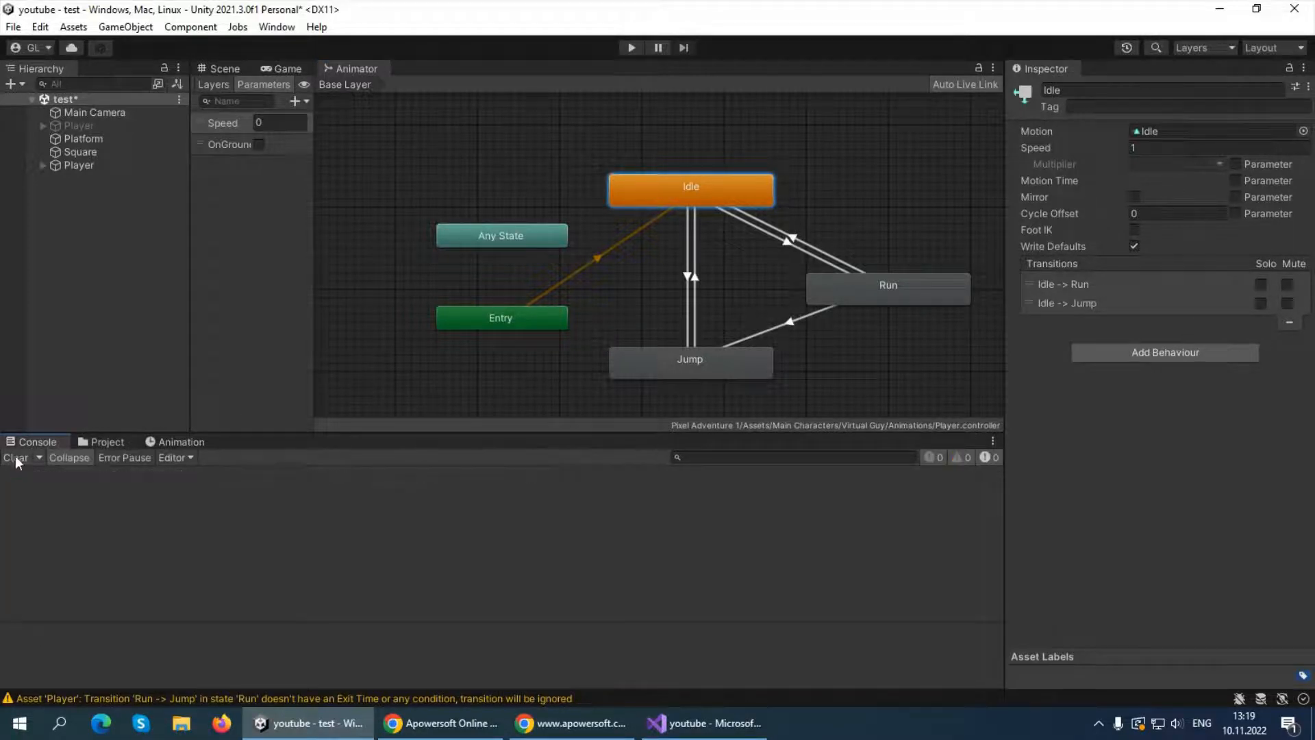
click(91, 441)
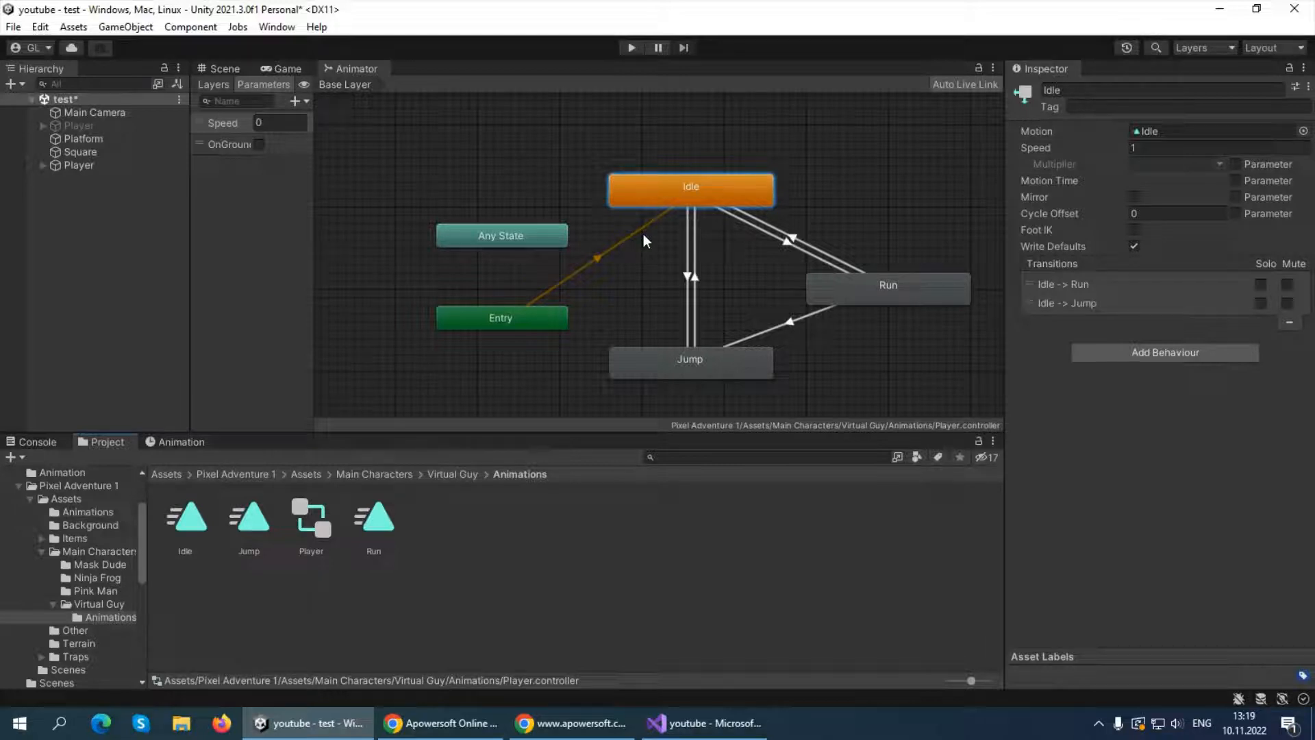
click(689, 274)
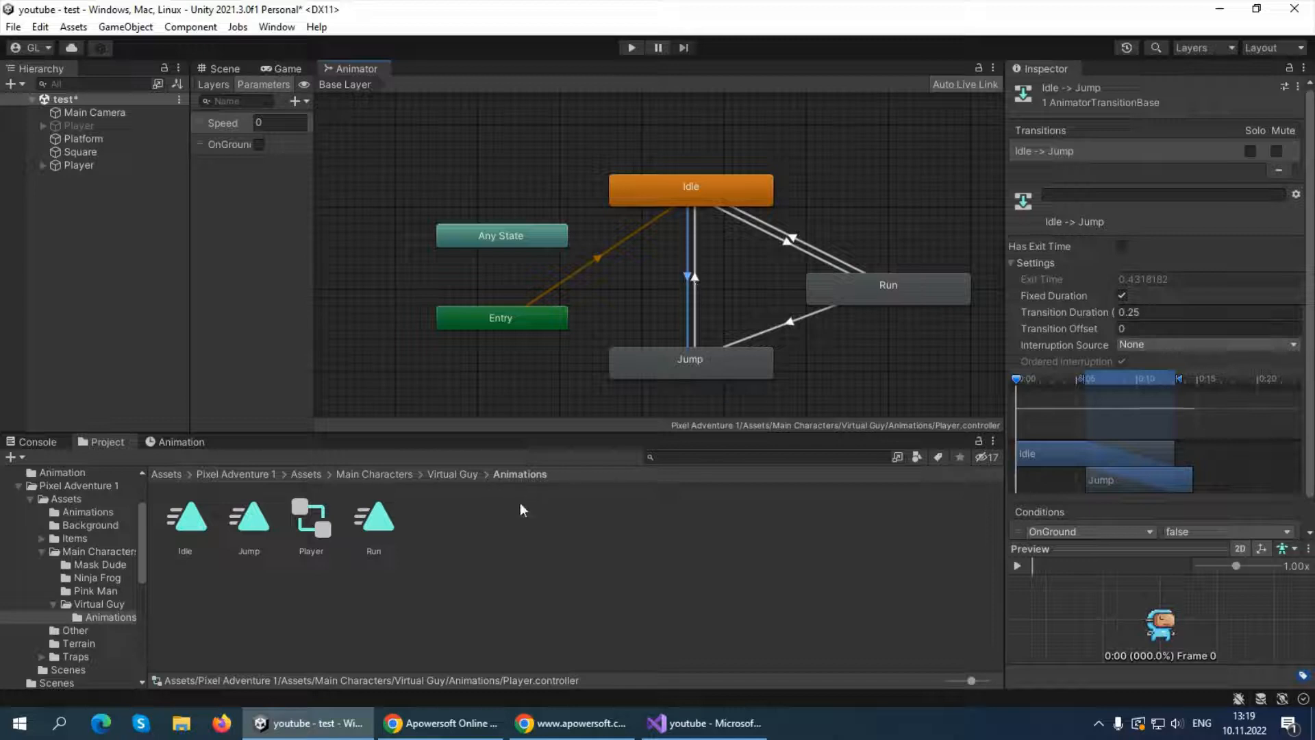
Open the PlayerMovement script from the Assets folder and declare a private Animator field named anim below isTouchingGround
click(165, 474)
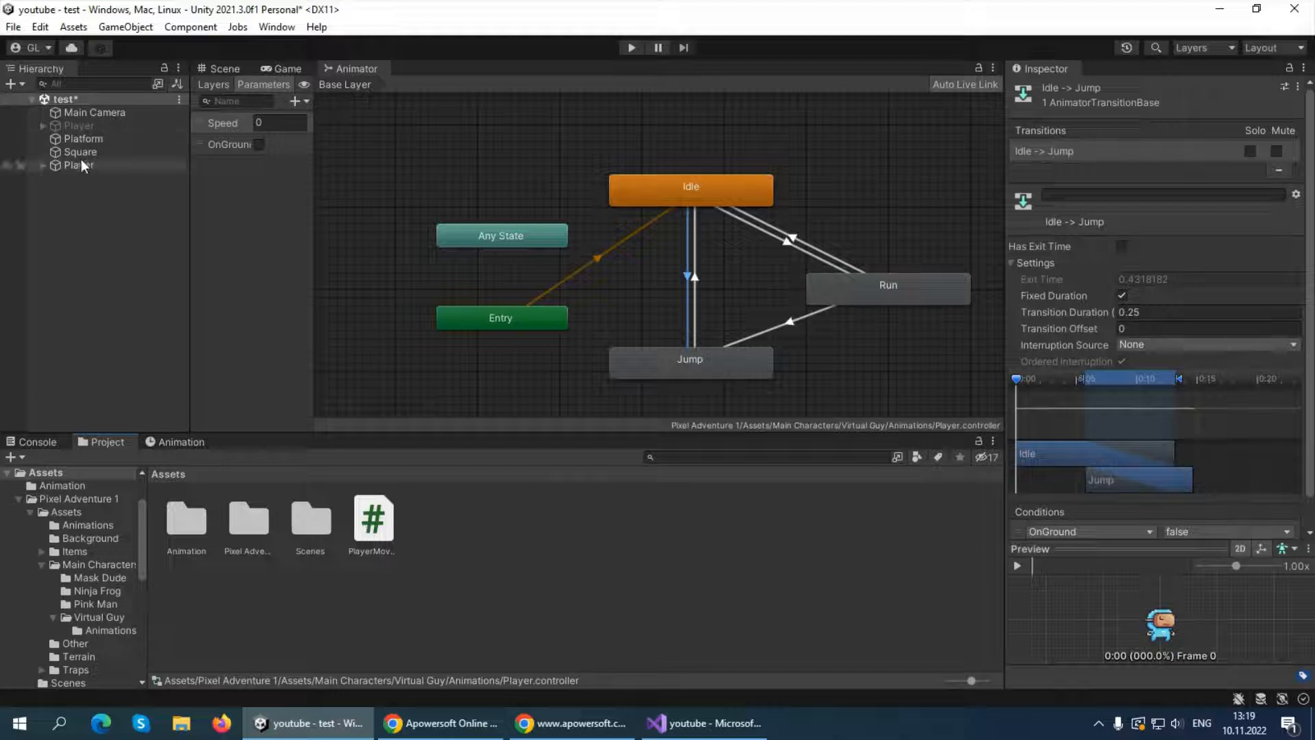
click(391, 529)
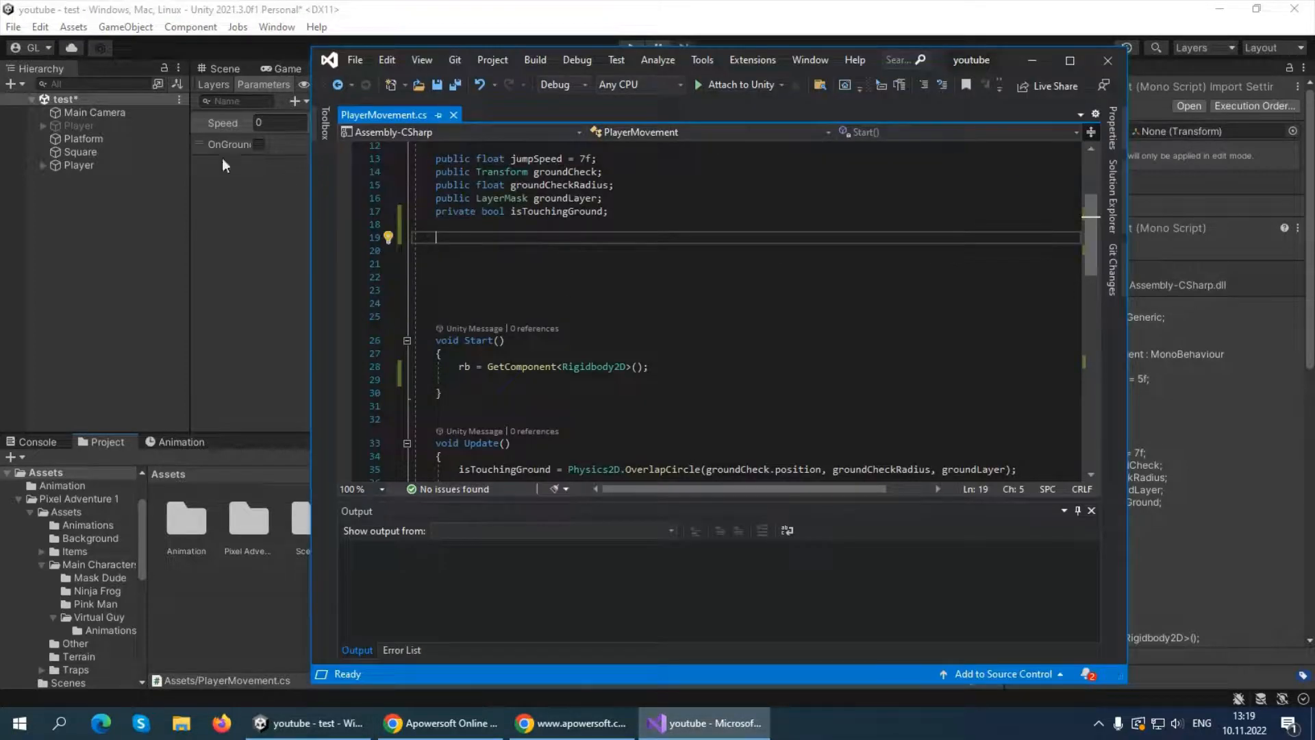
scroll(533, 313, up, 1)
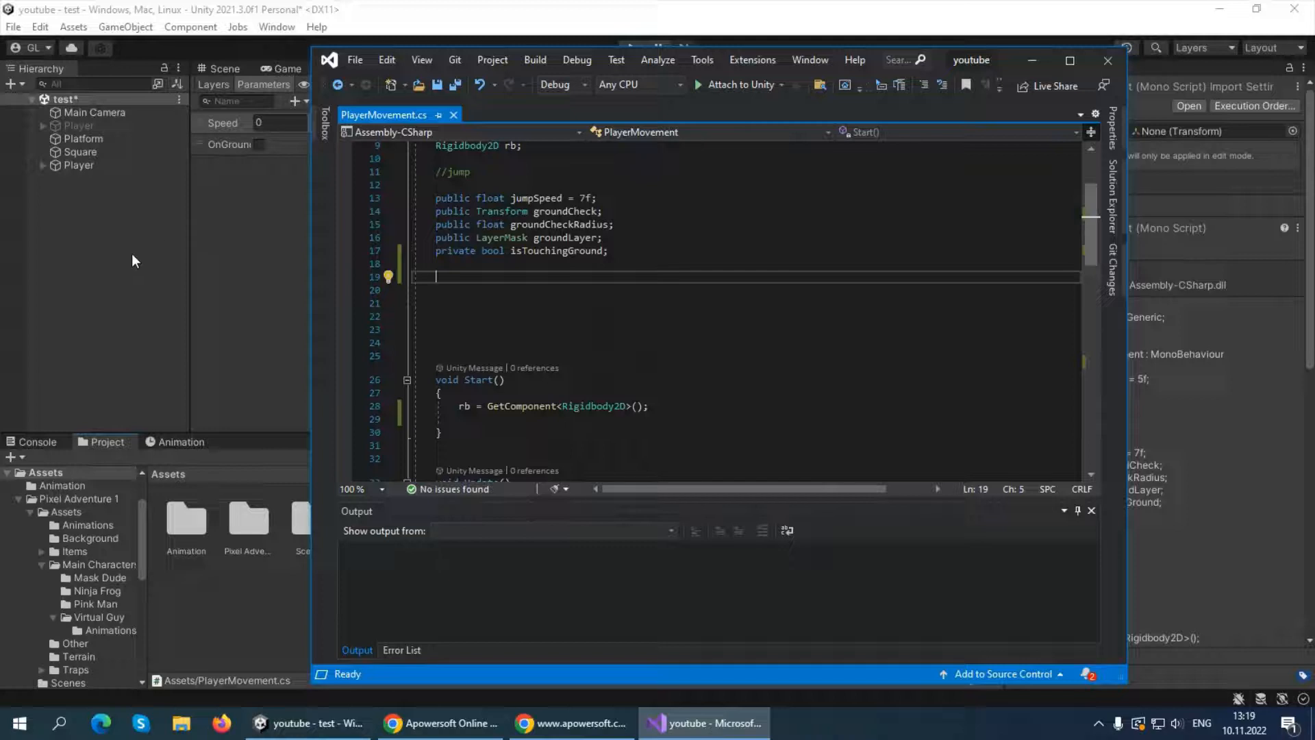
text(private)
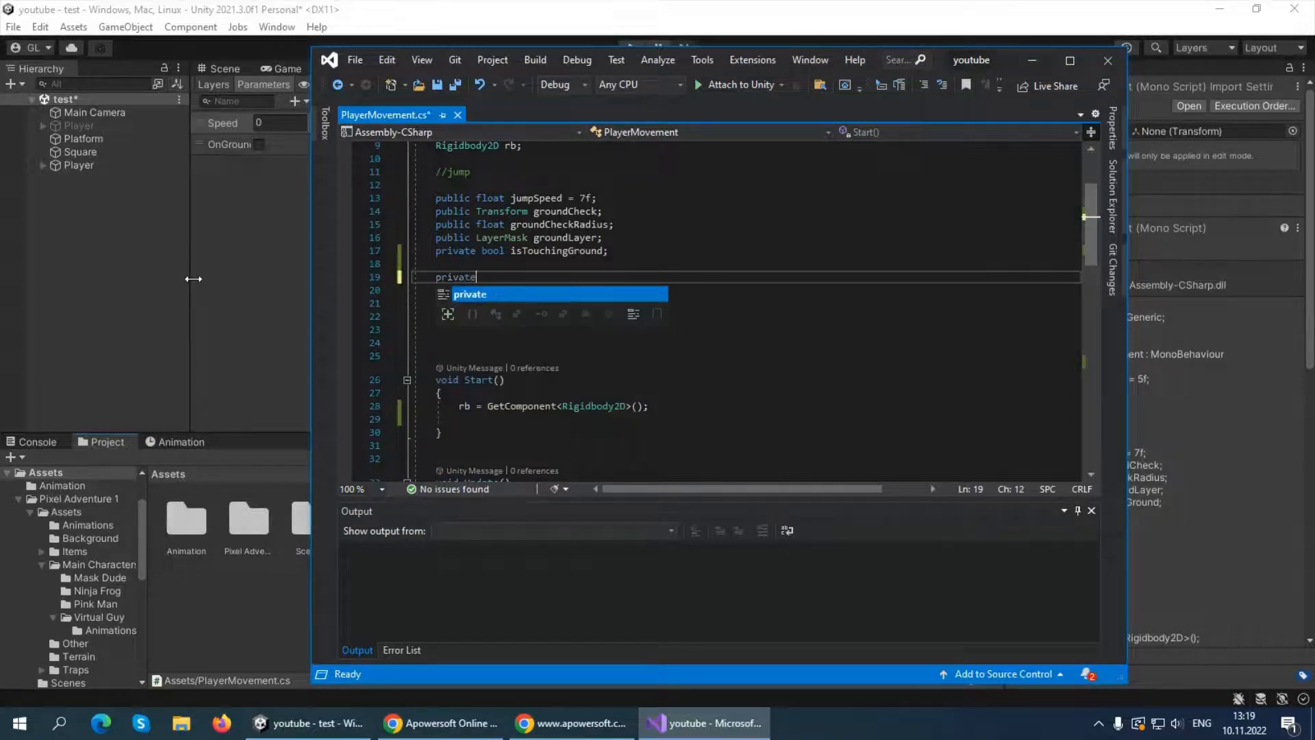
text( anim)
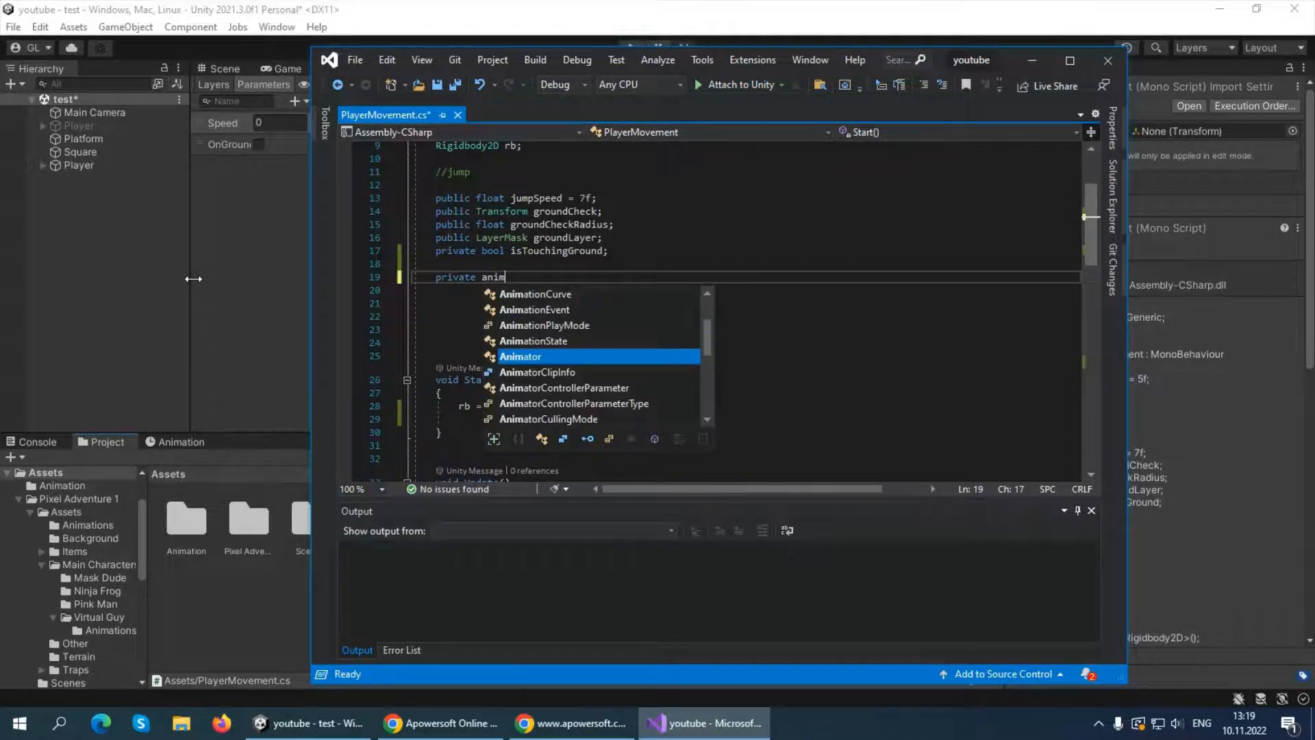
text(ator anim;)
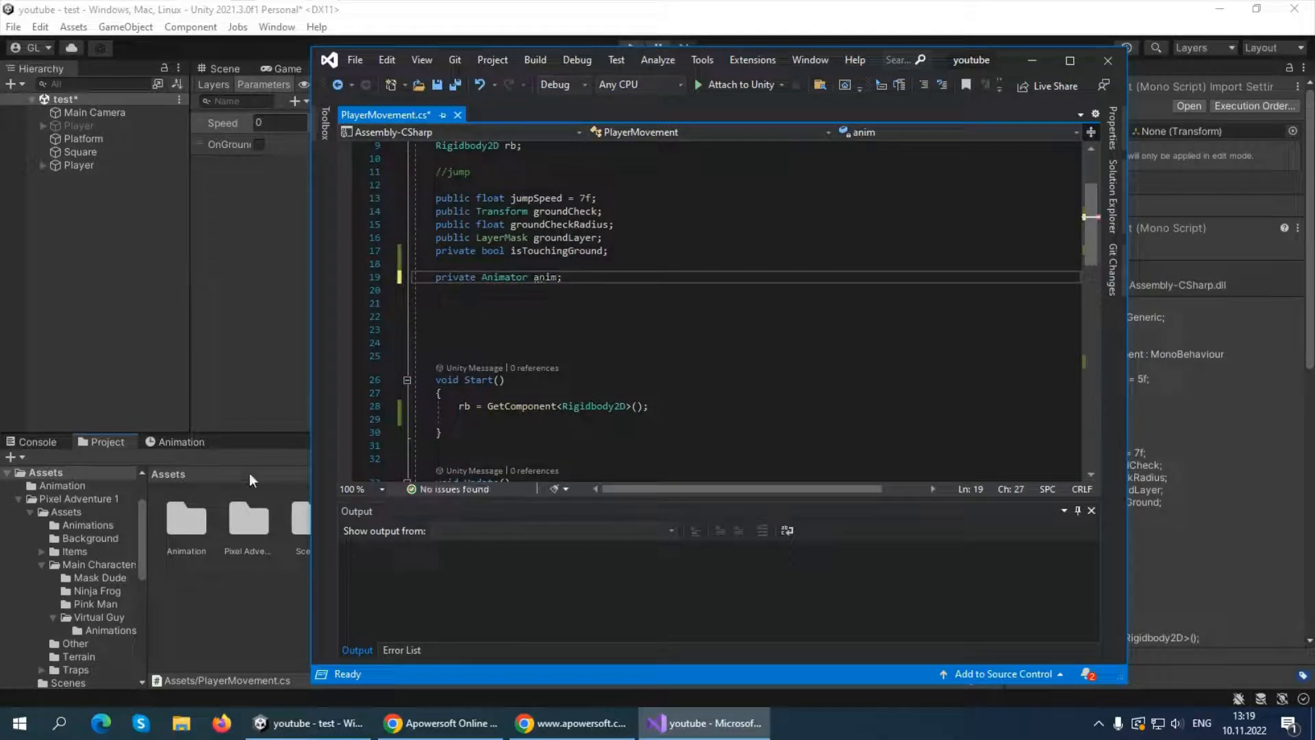
Assign anim = GetComponent<Animator>(); below the Rigidbody2D line in Start and save the script
click(637, 406)
key(Return)
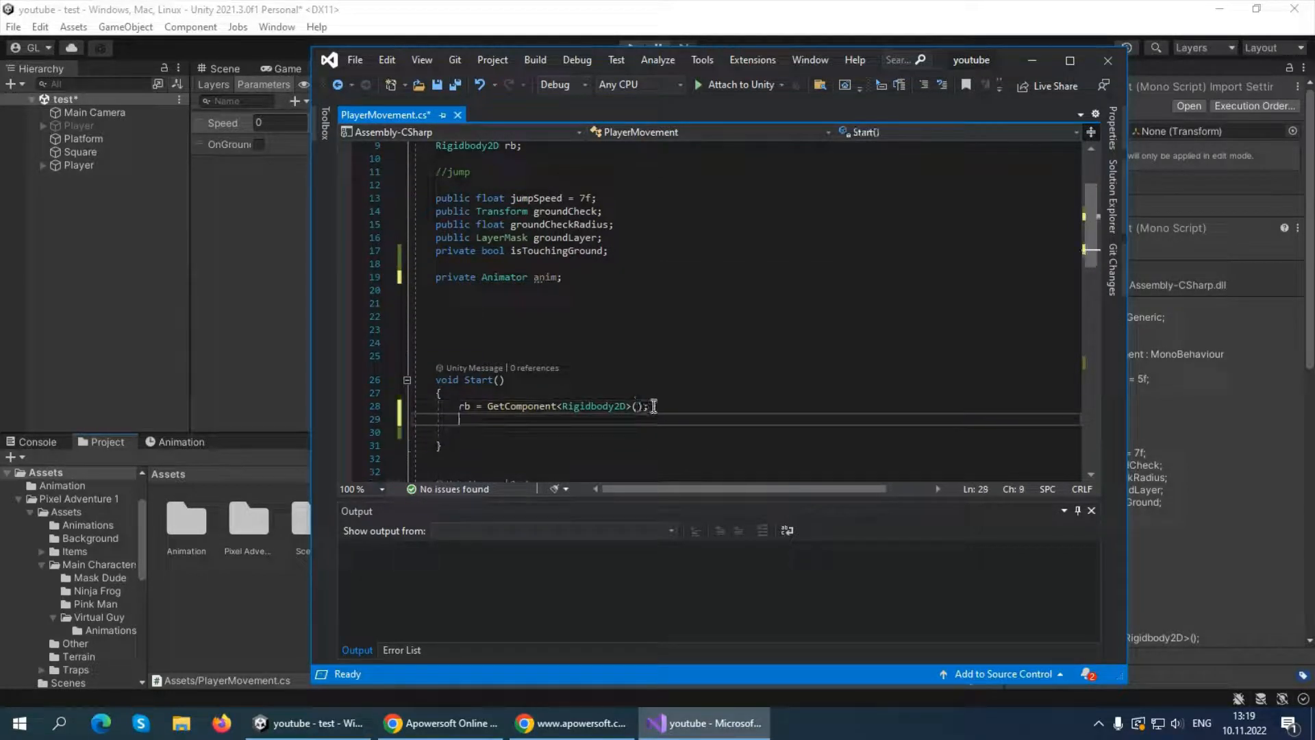
text(anim)
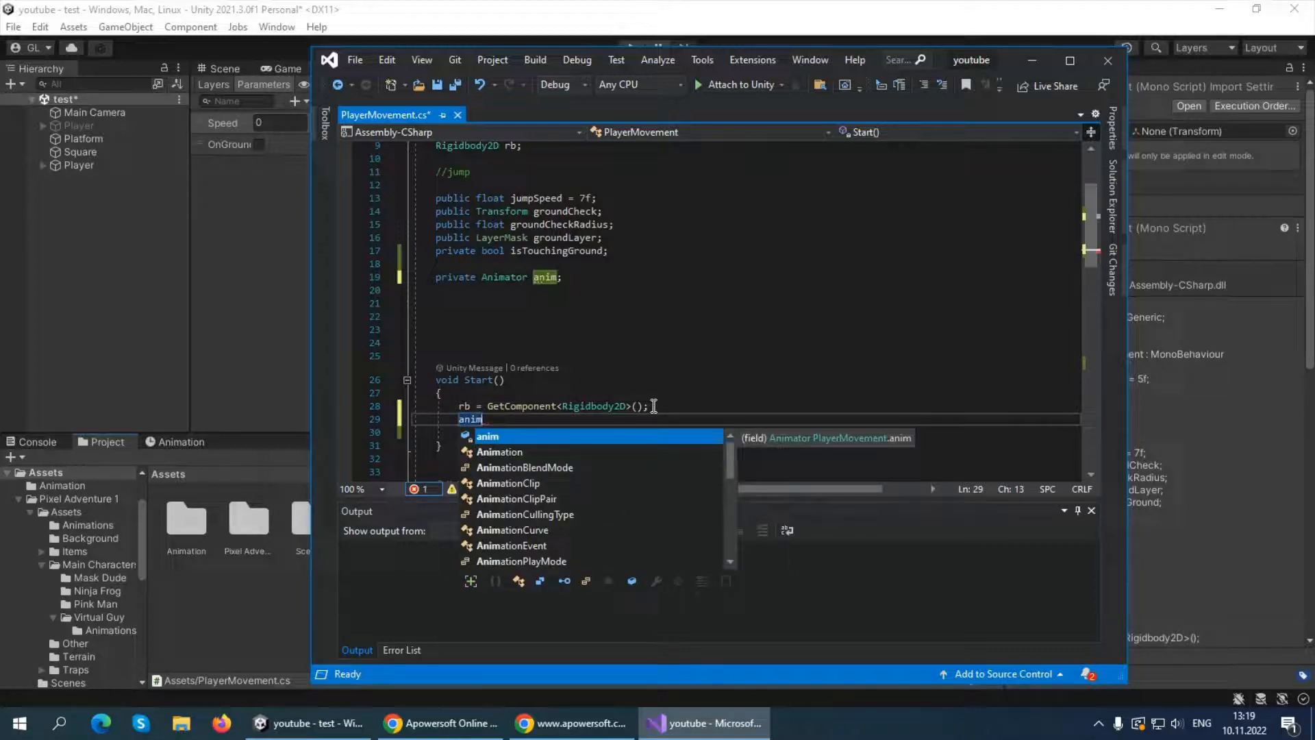
text(=GetComponent)
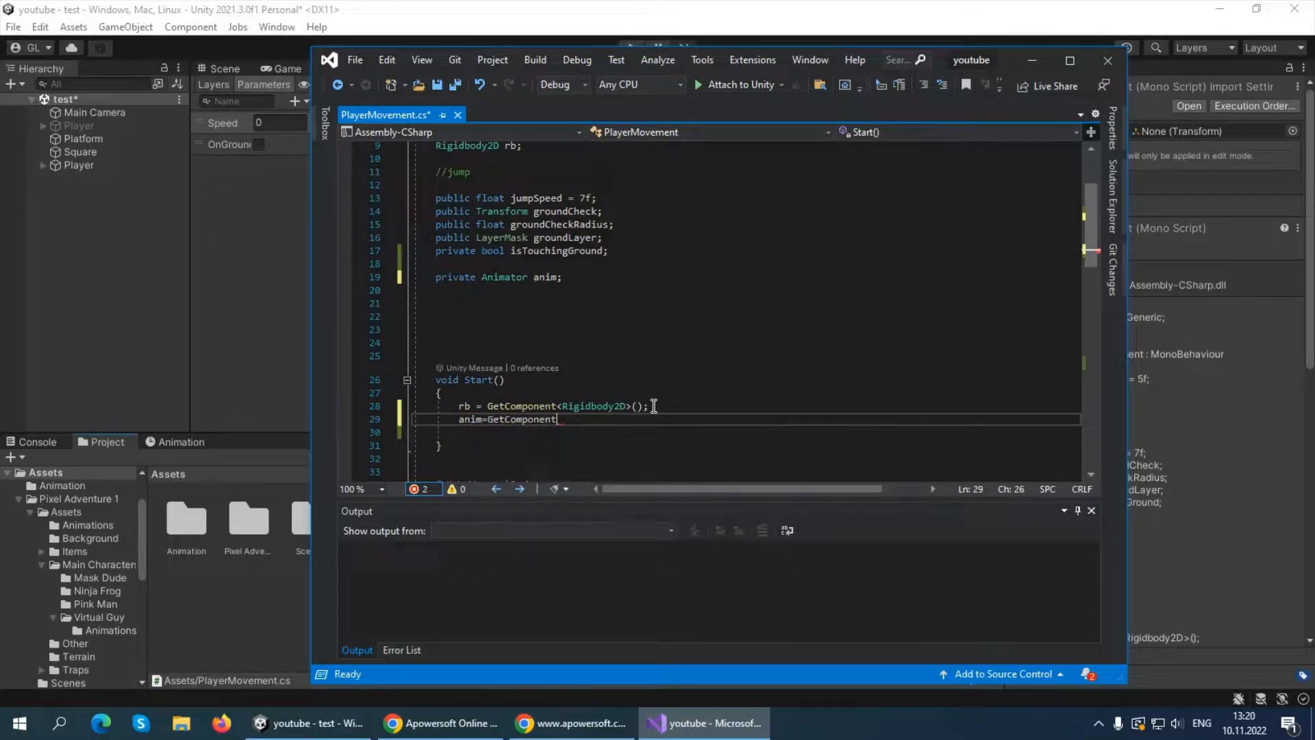
text(<anima)
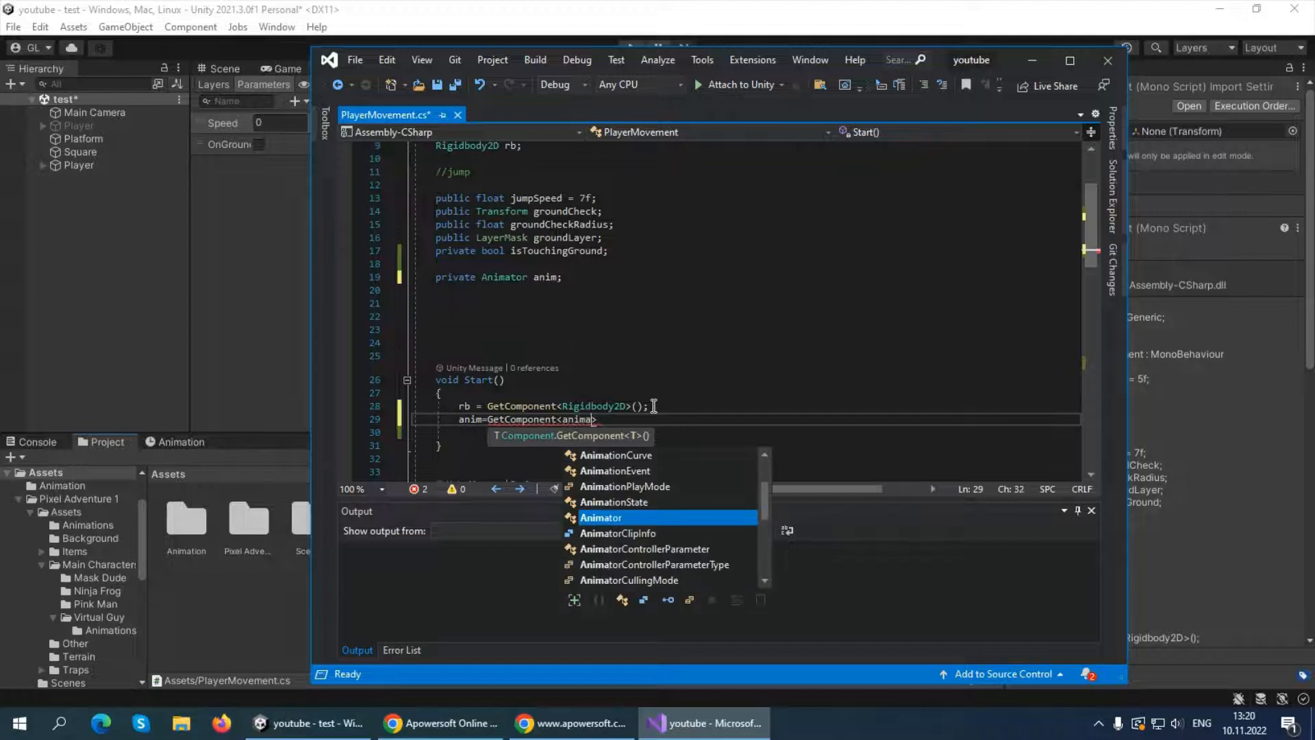
text(tor)
key(Tab)
text(>)
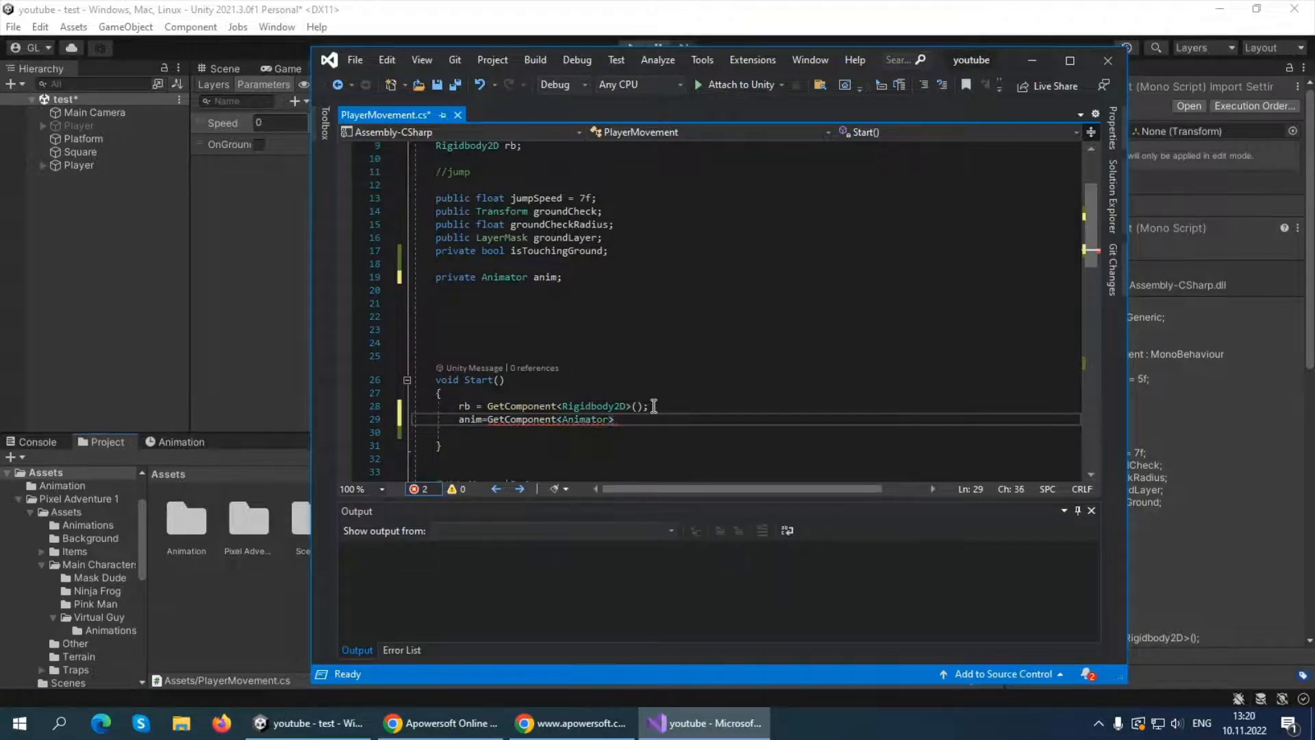
text(();)
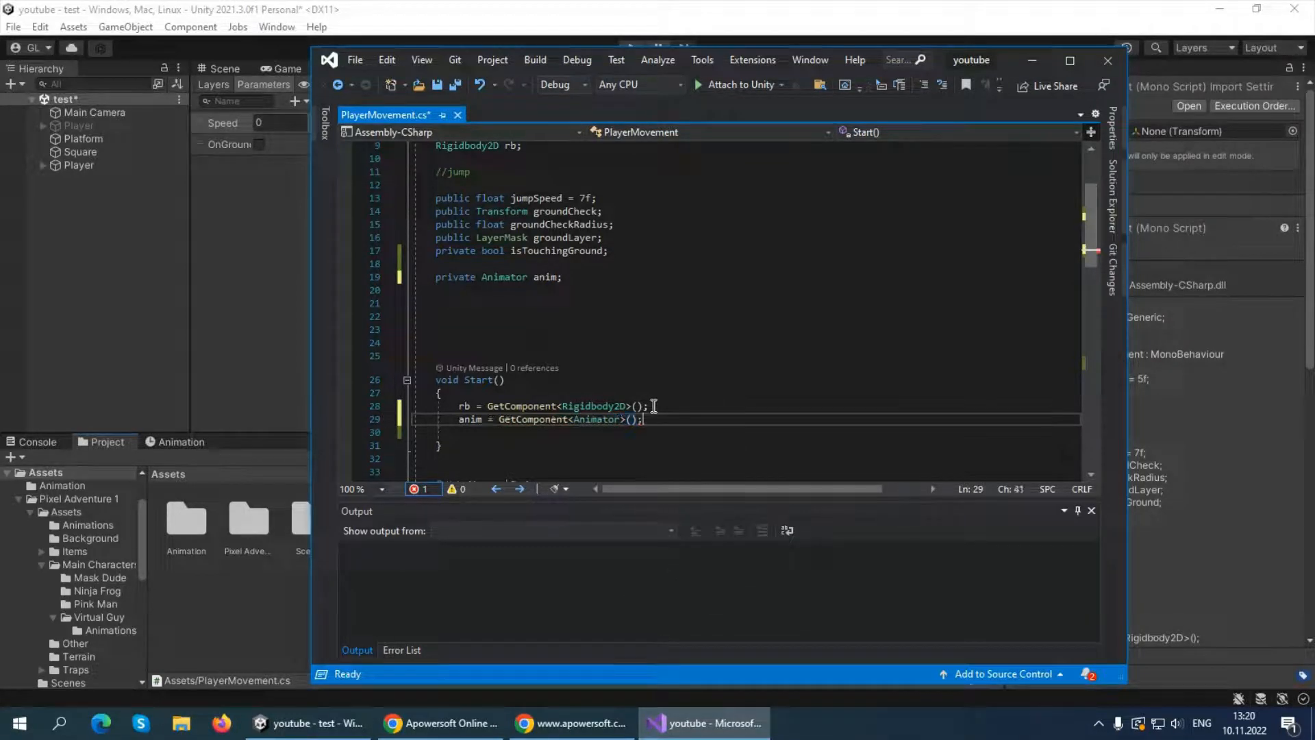
key(ctrl+s)
Begin an anim.SetFloat call for the "Speed" parameter below the jump block at the end of Update
scroll(504, 406, down, 1)
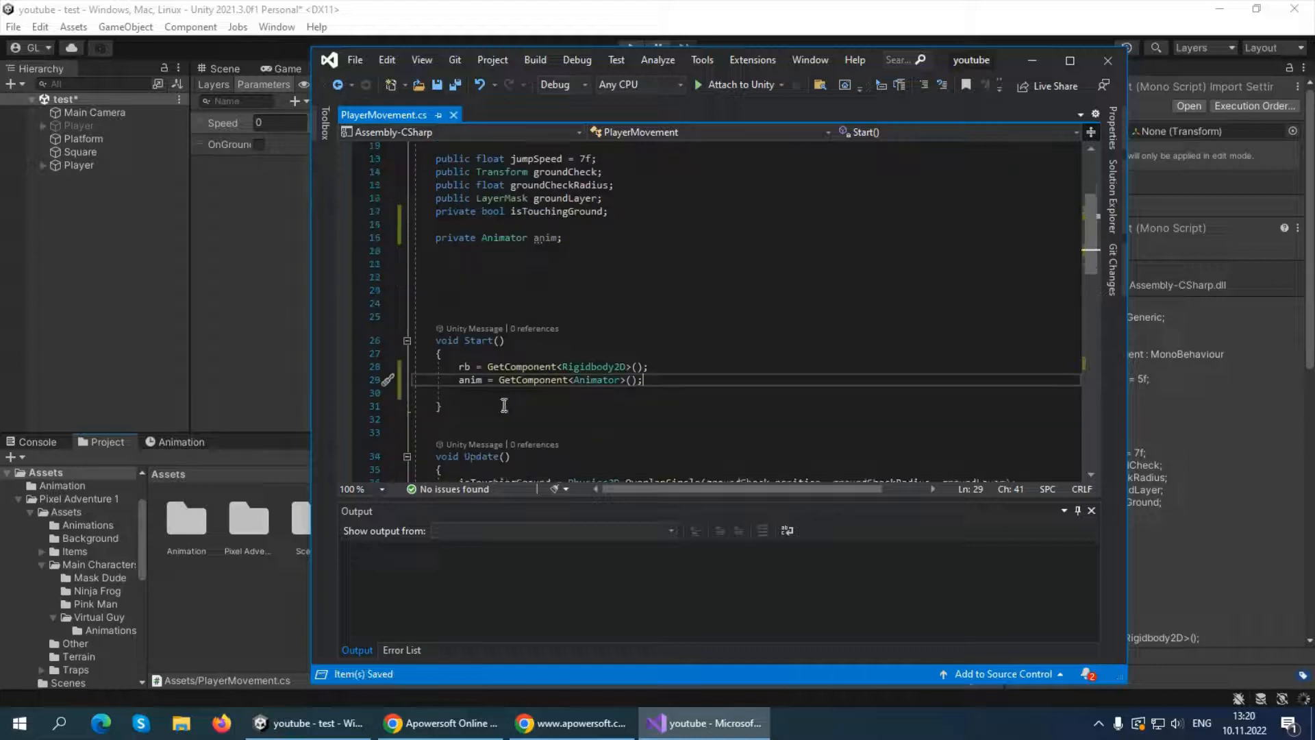
scroll(505, 405, down, 2)
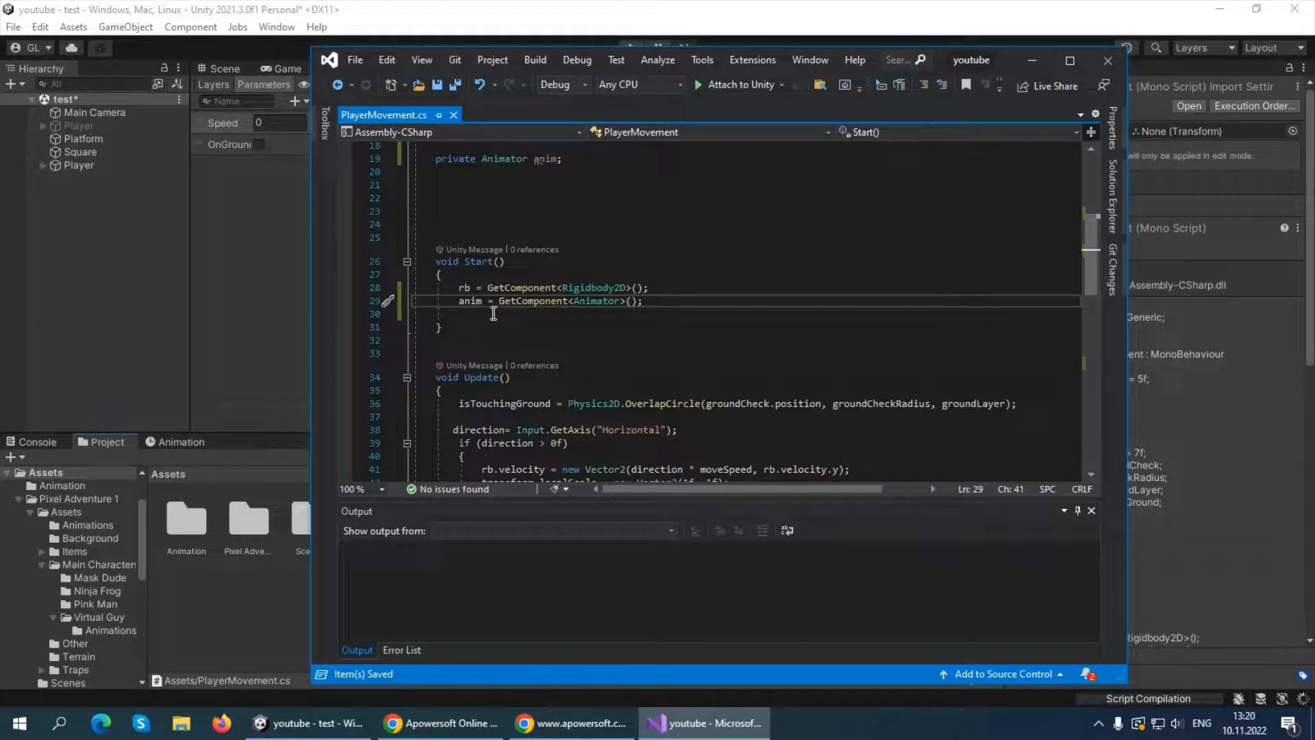
scroll(493, 313, down, 5)
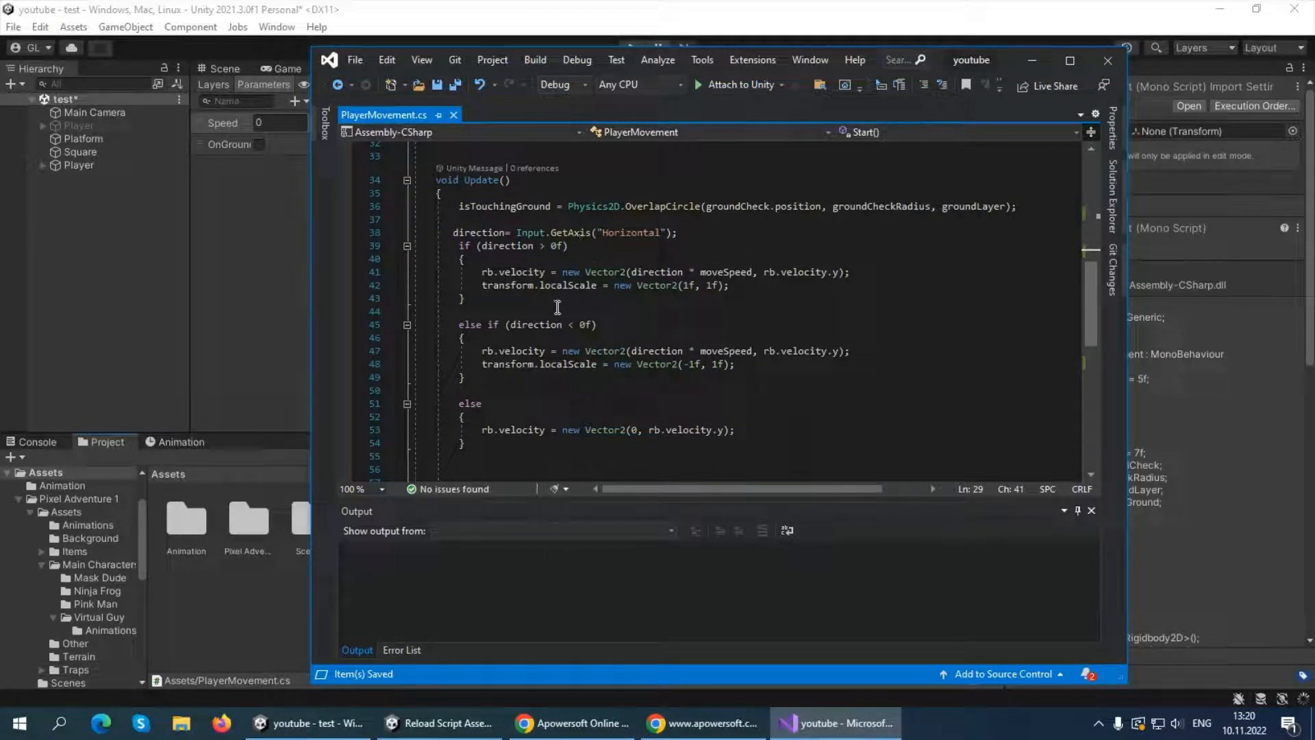
scroll(571, 335, down, 3)
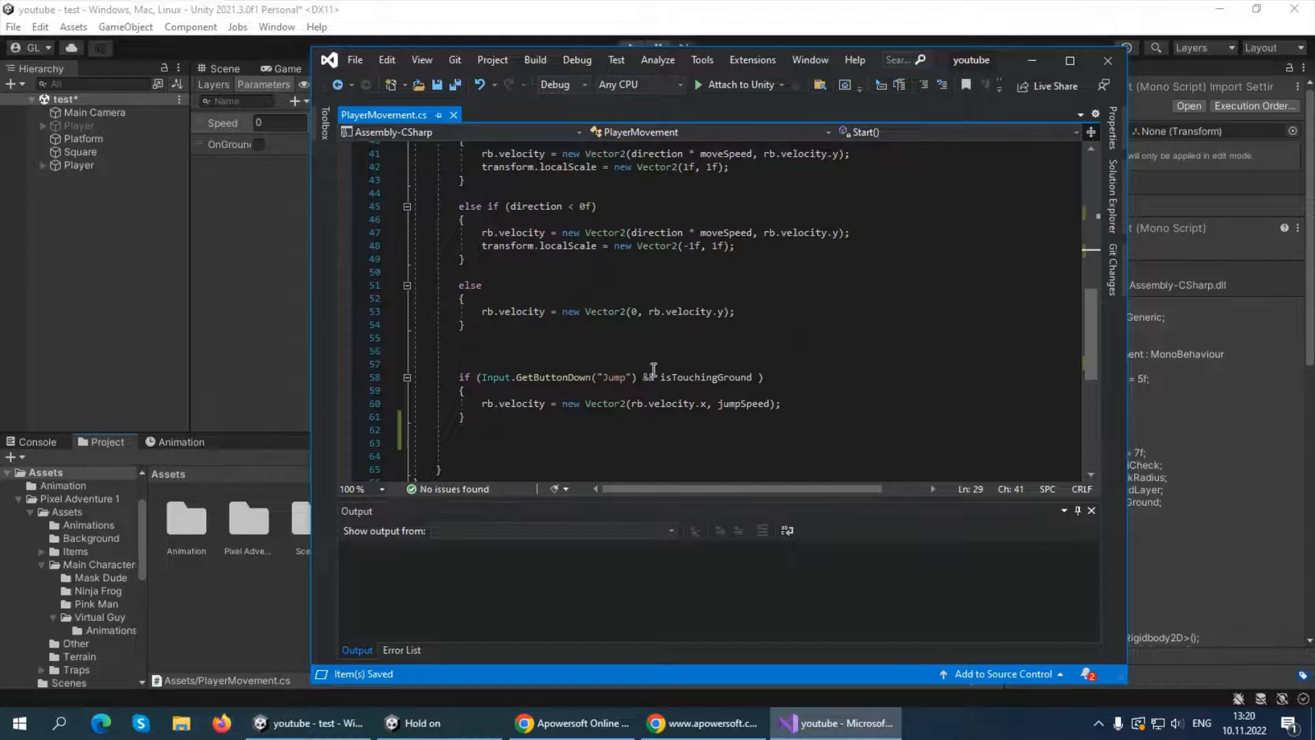
click(500, 430)
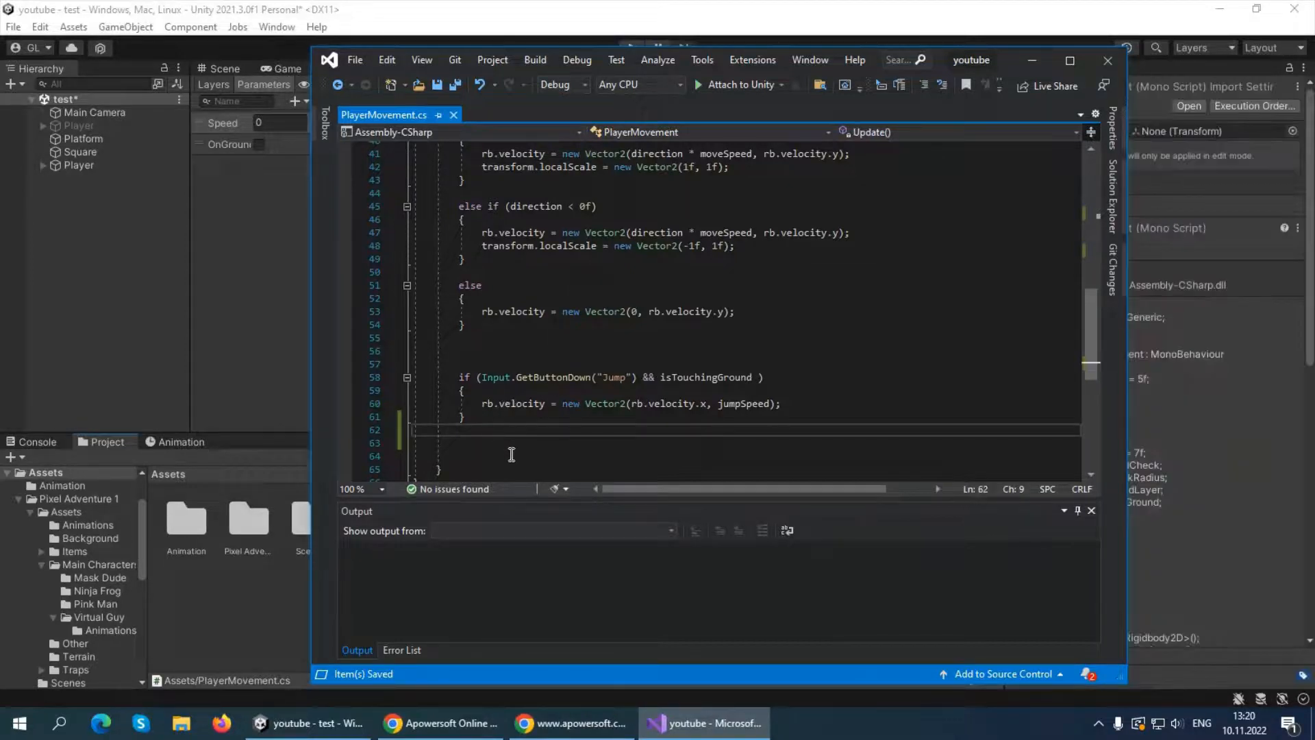
key(Return)
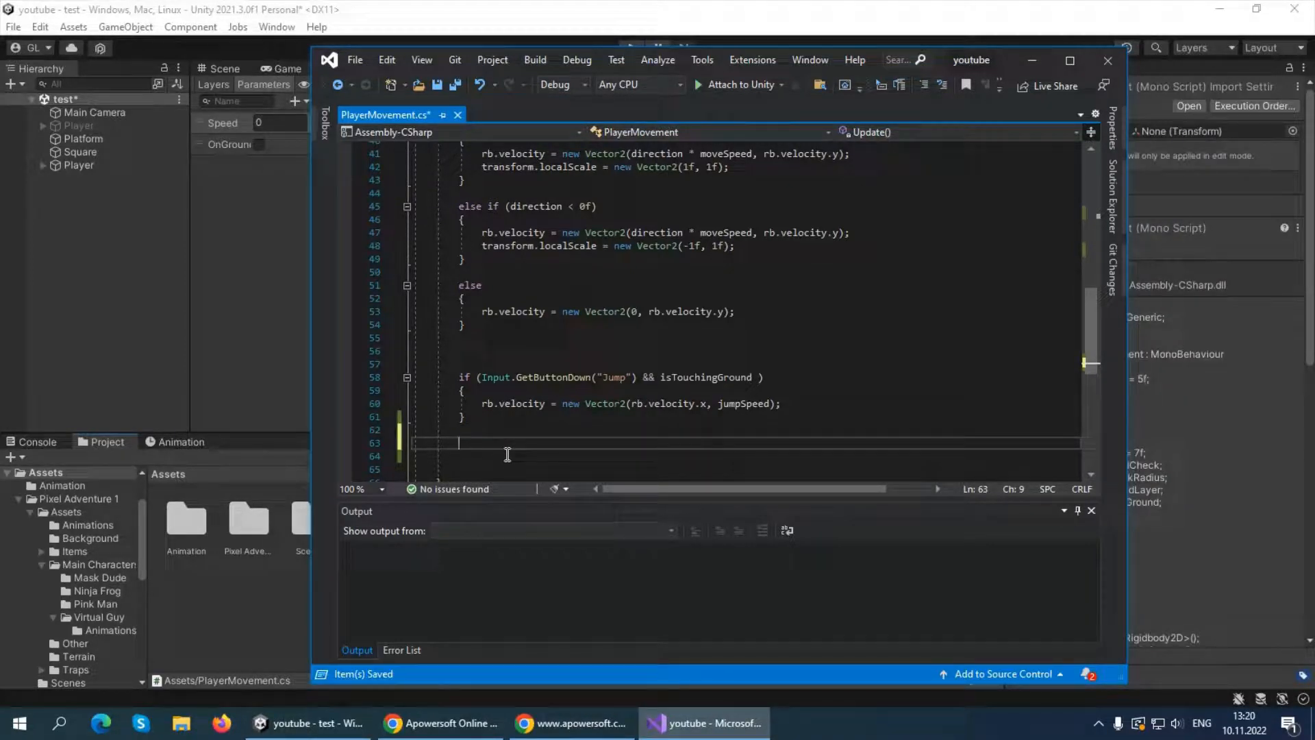
text(a)
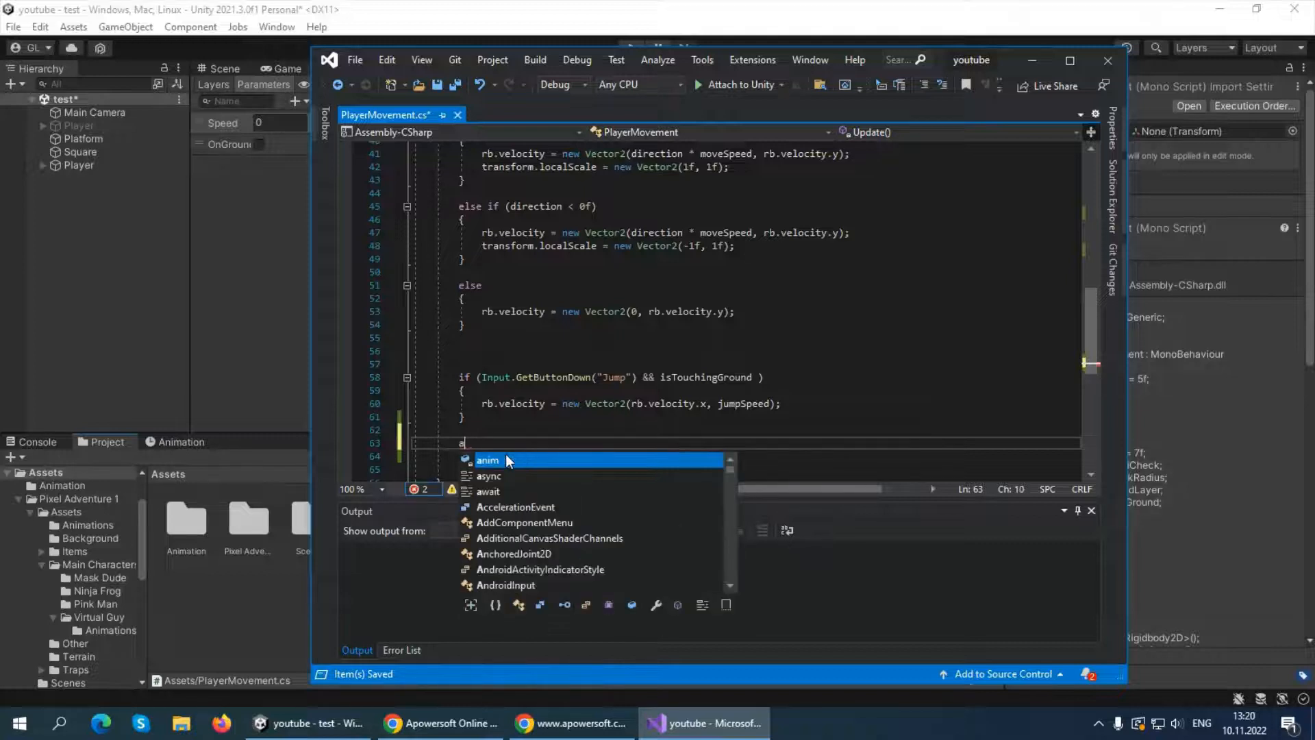
text(nim)
text(SetFloat)
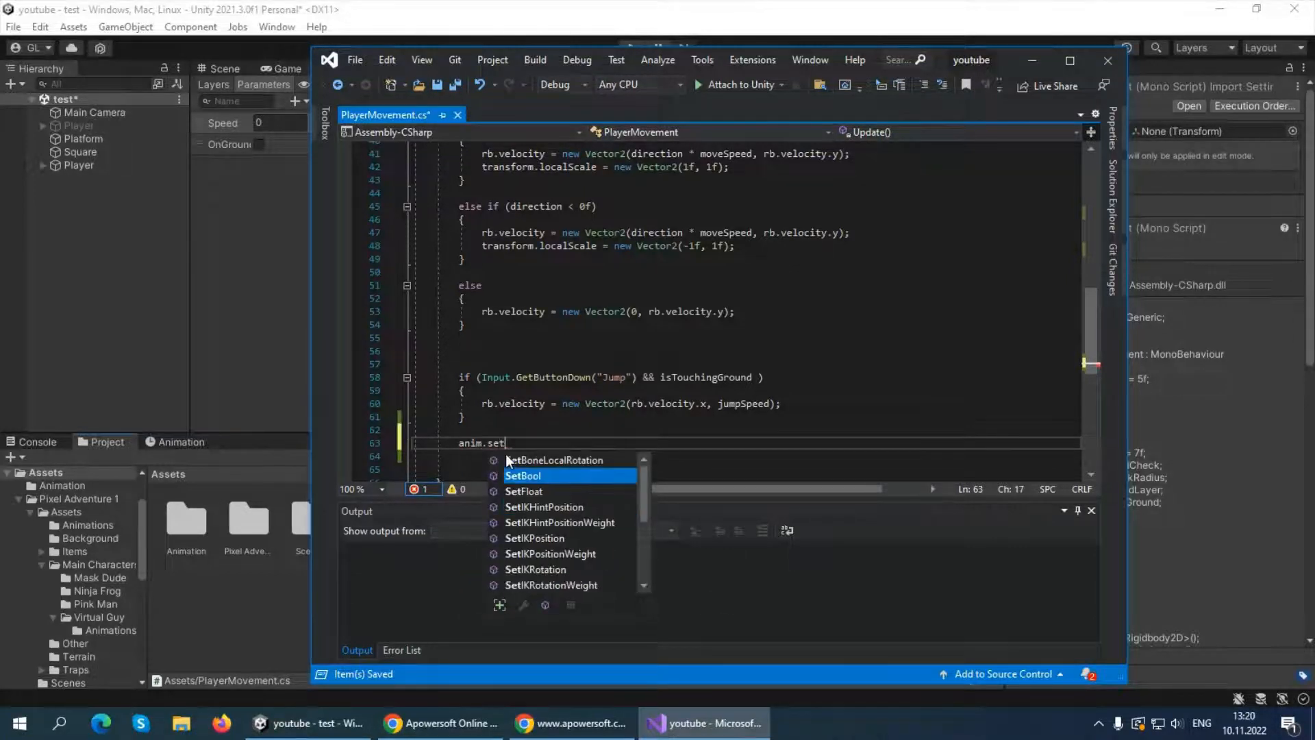
key(Tab)
text((")
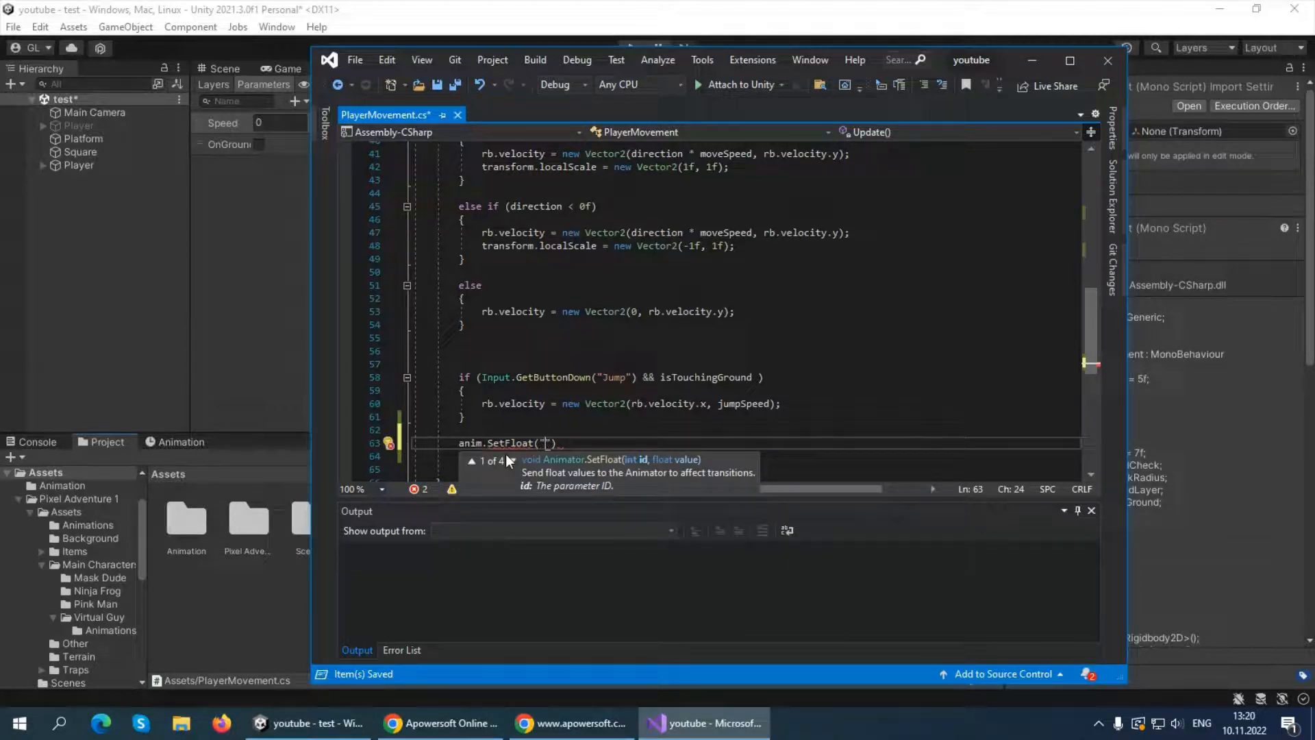
text(Speed)
Check the Speed parameter's name in the Unity Animator, then complete the SetFloat call with rb.velocity.x in the maximized script editor
click(229, 188)
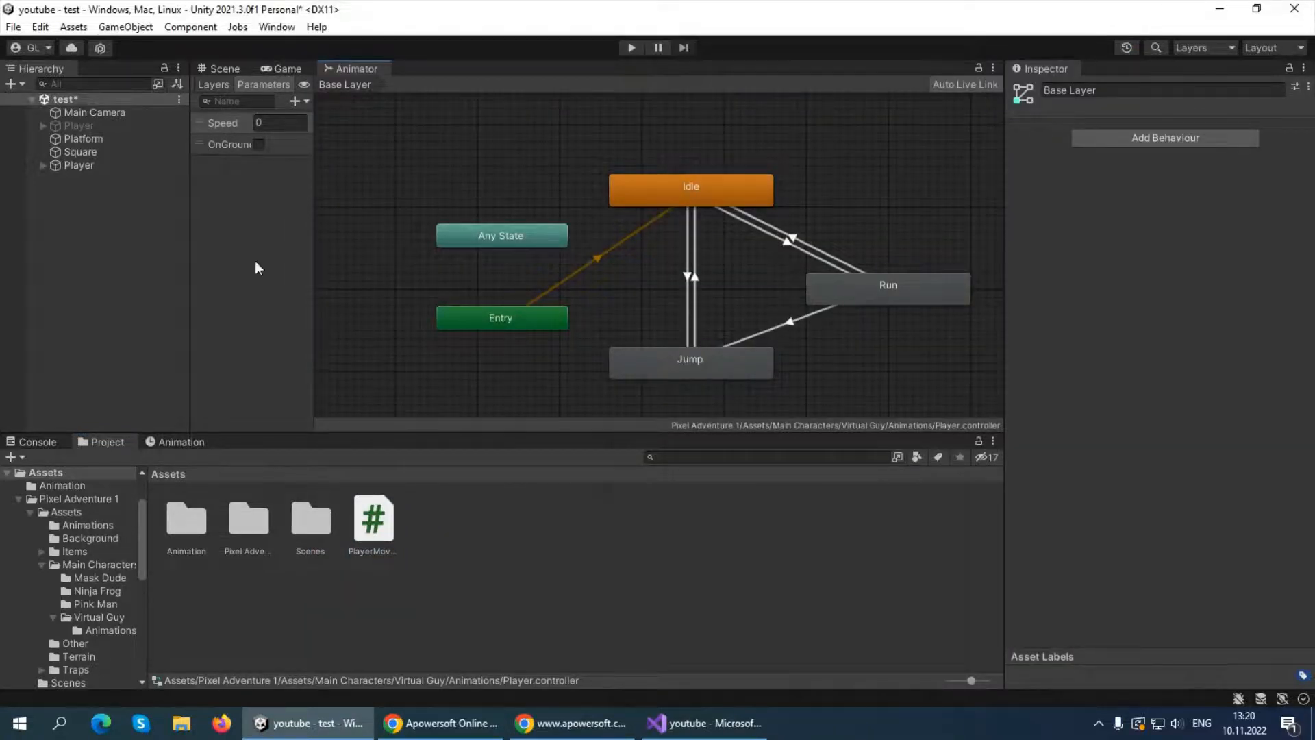
click(757, 724)
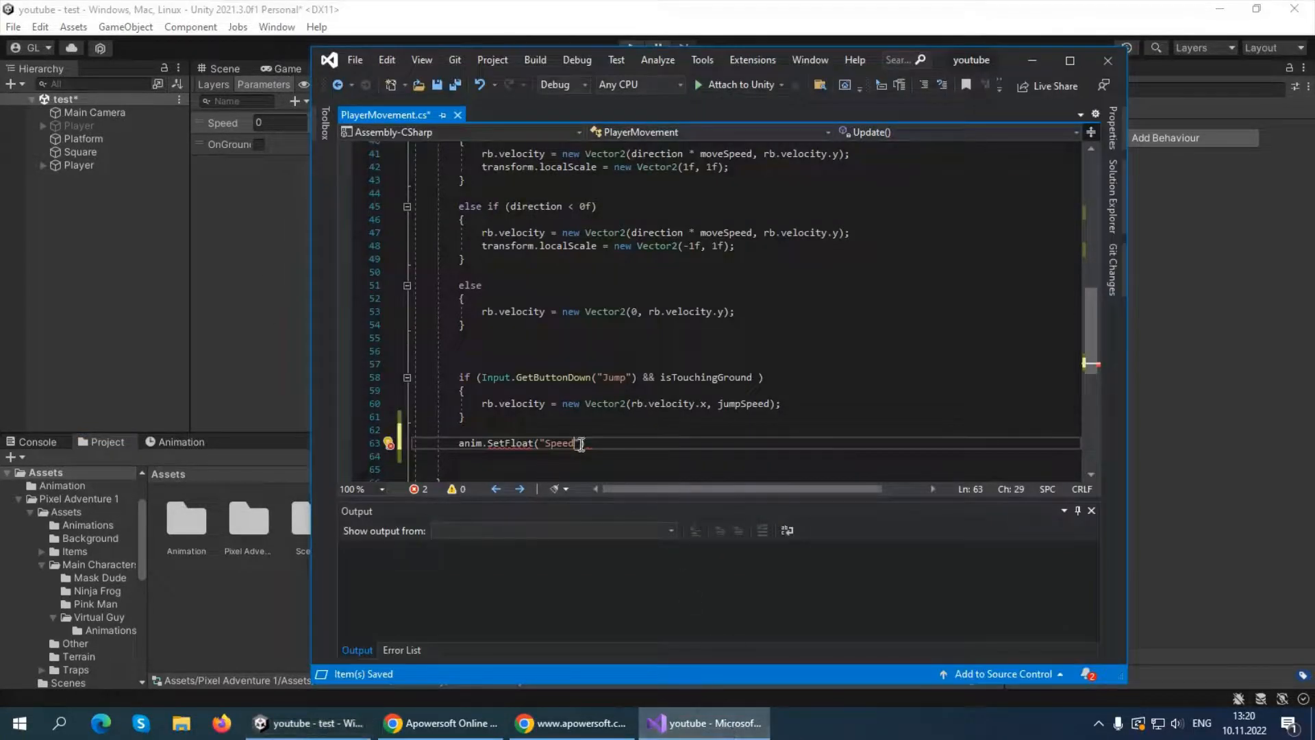
text(")
click(1067, 64)
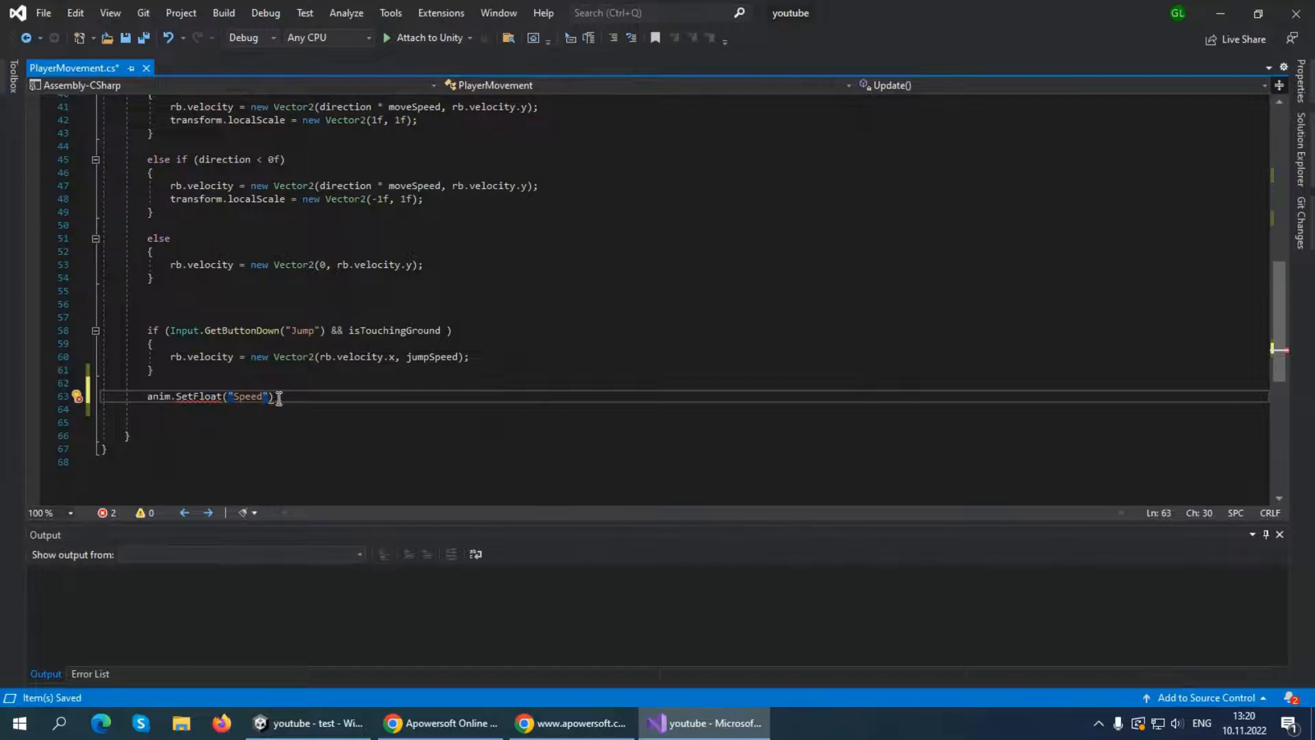
text(,)
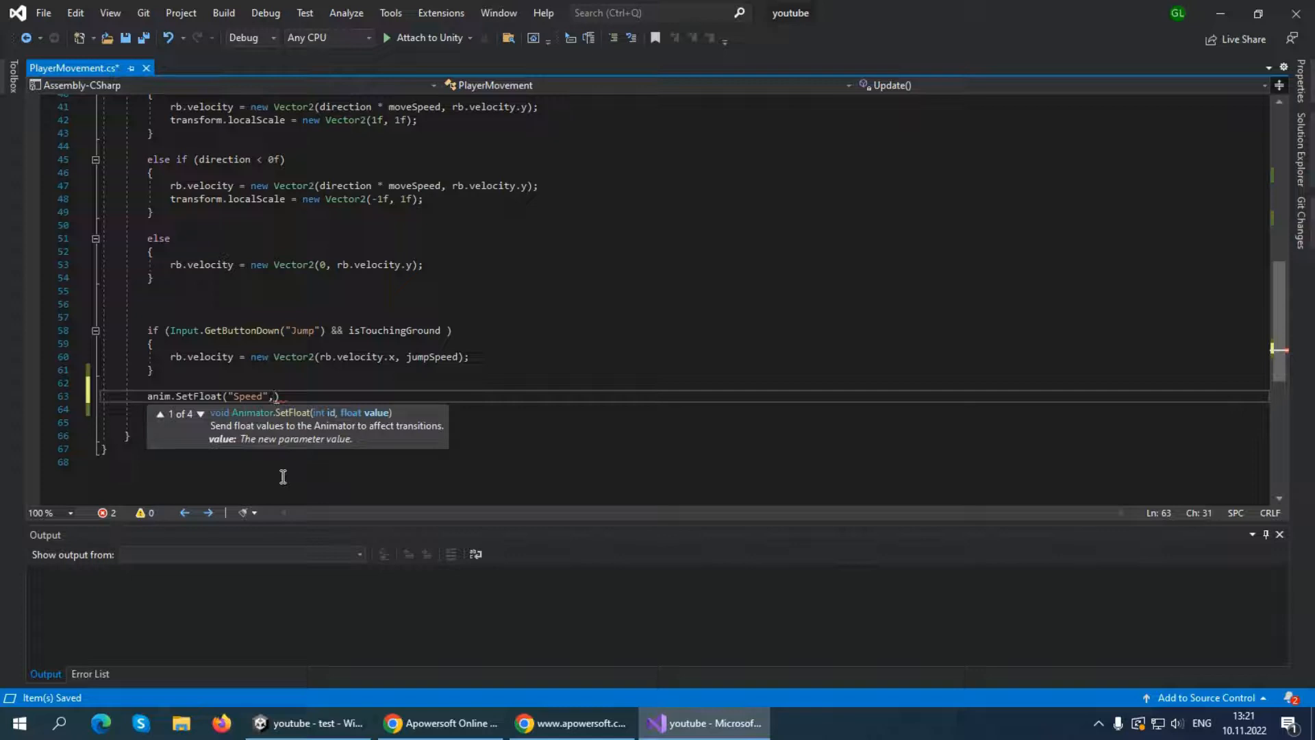
text(rb.ve)
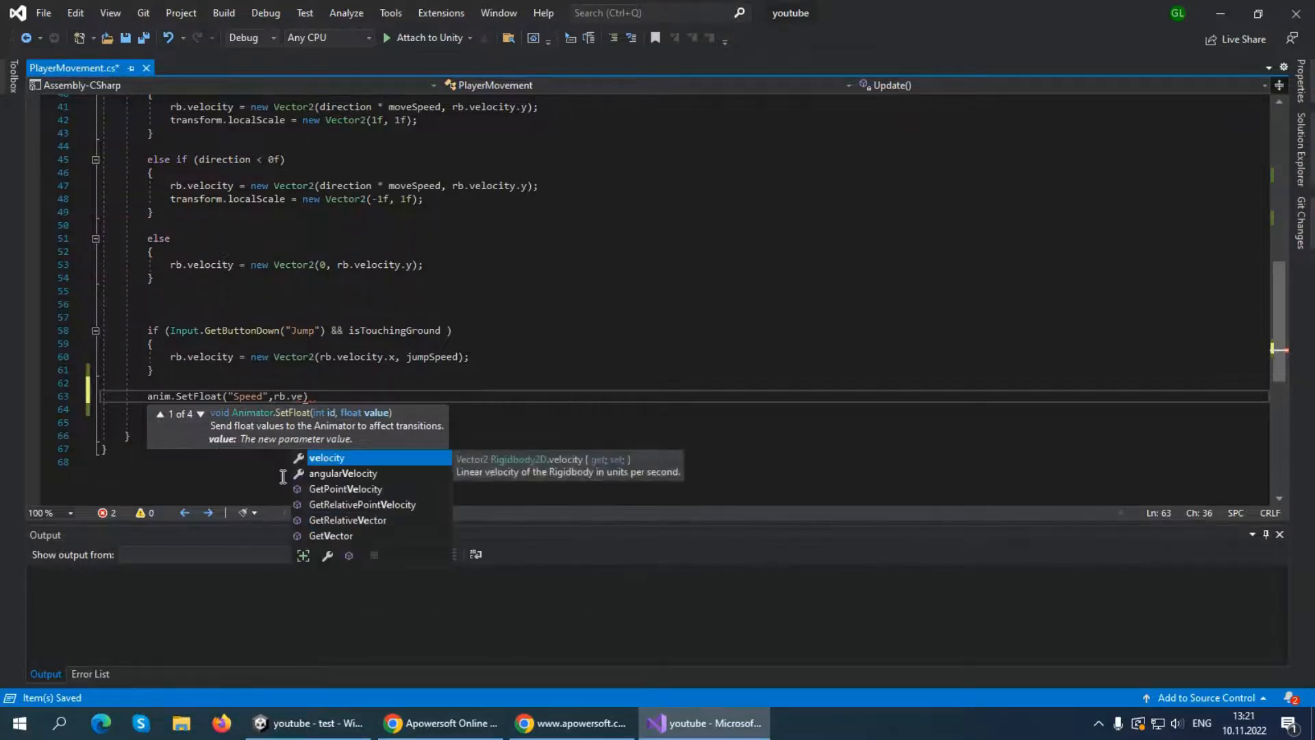
key(Tab)
text(.x)
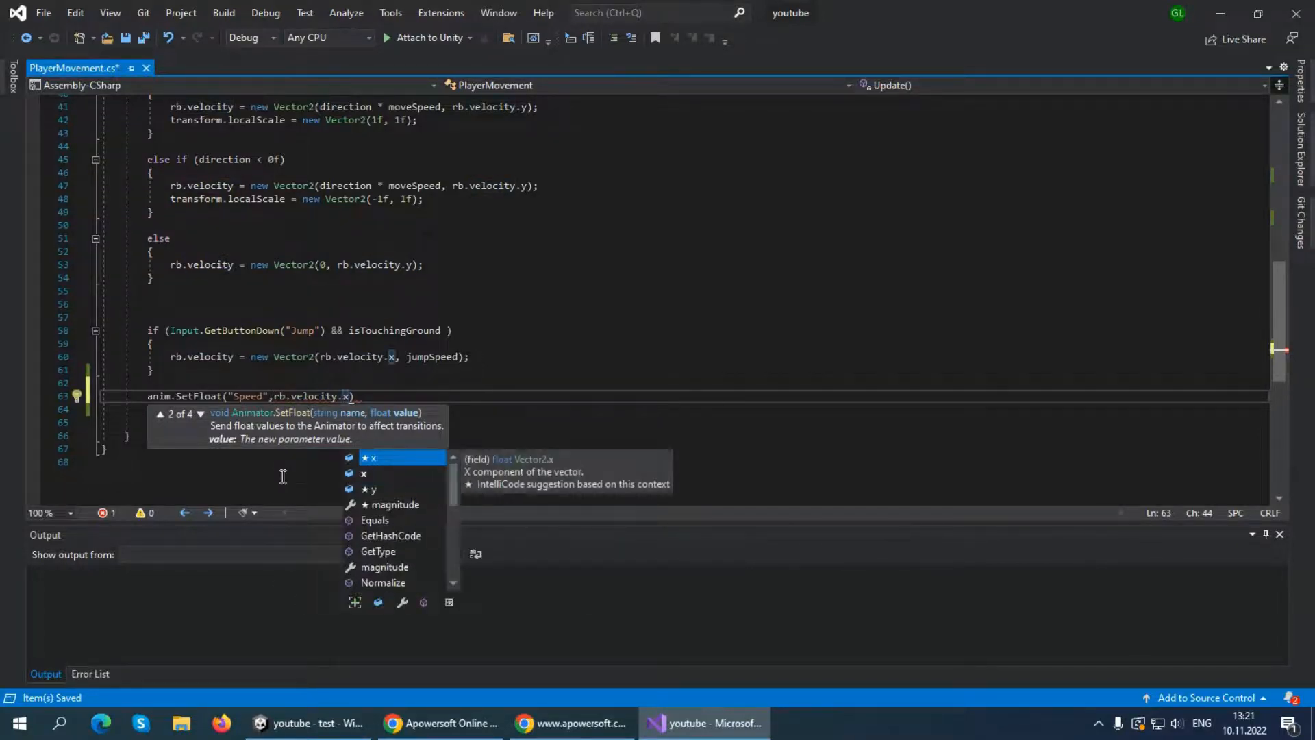
text();)
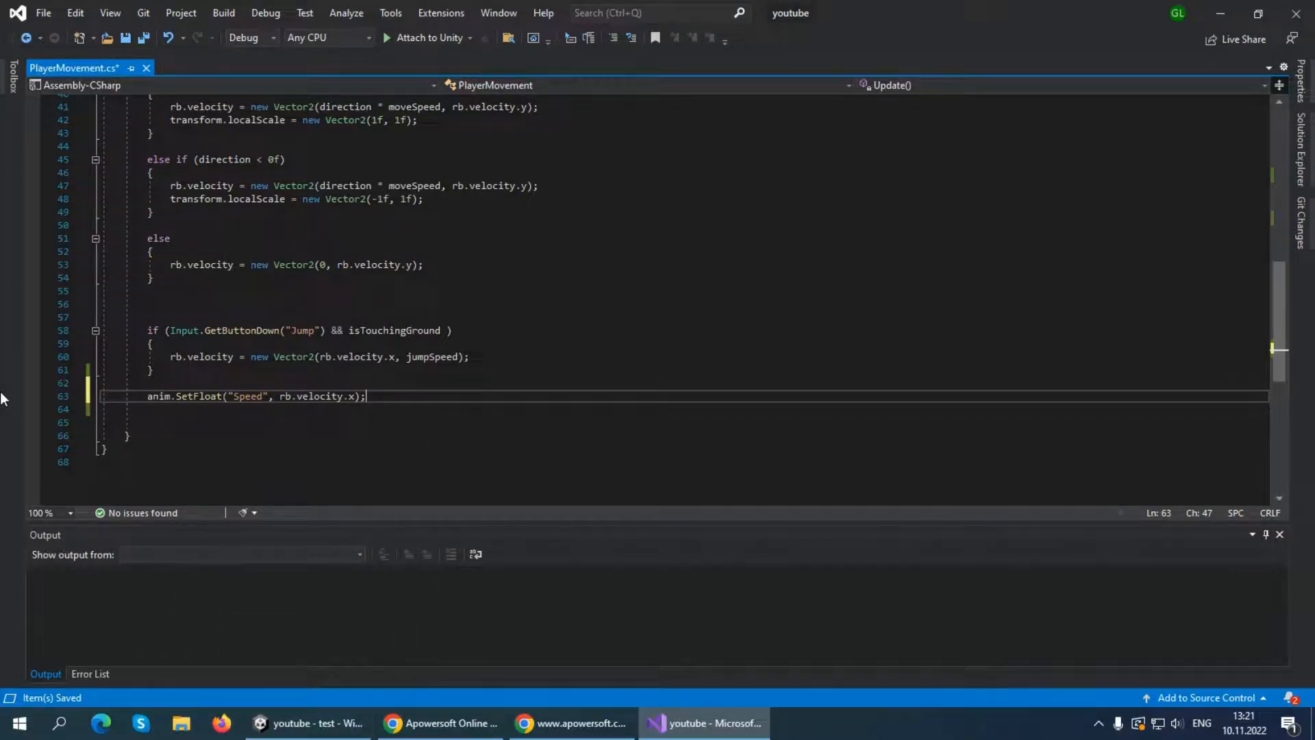
Switch to Unity to examine the Run to Idle transition's condition, then return to the PlayerMovement script
mouse_move(213, 397)
mouse_move(302, 402)
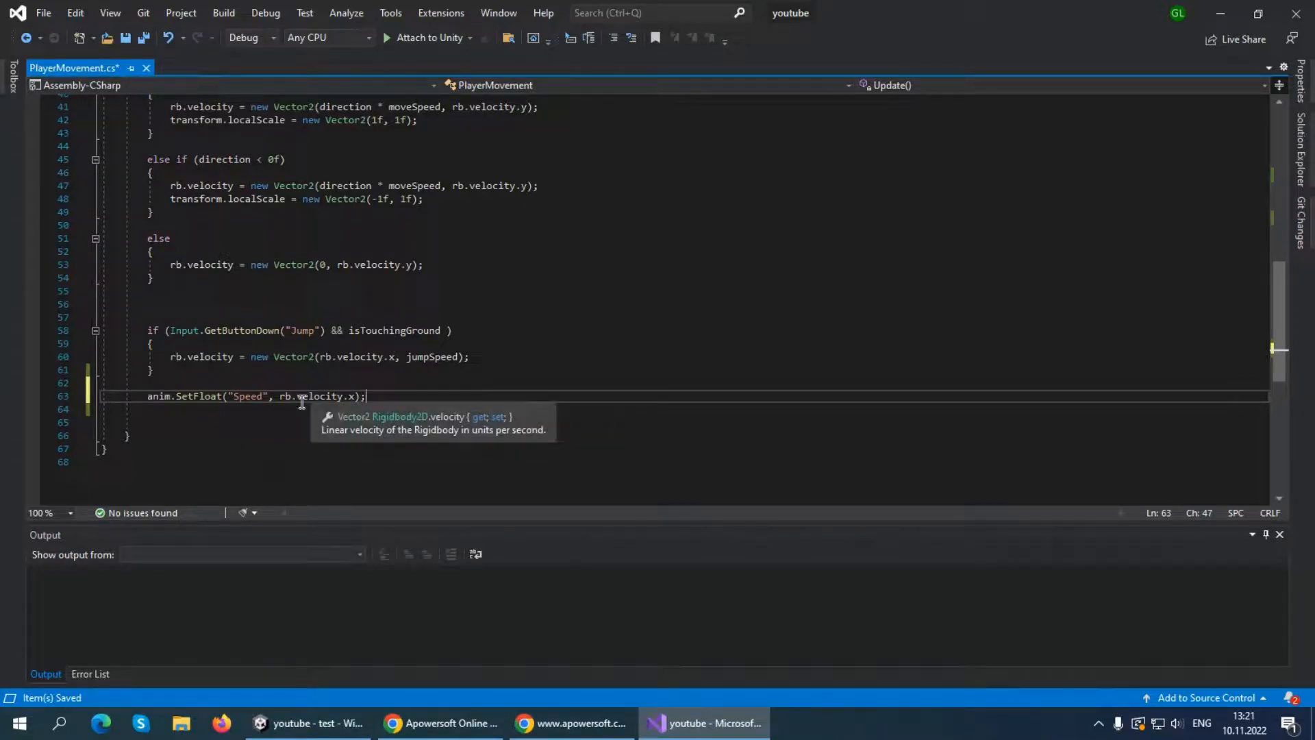
click(345, 732)
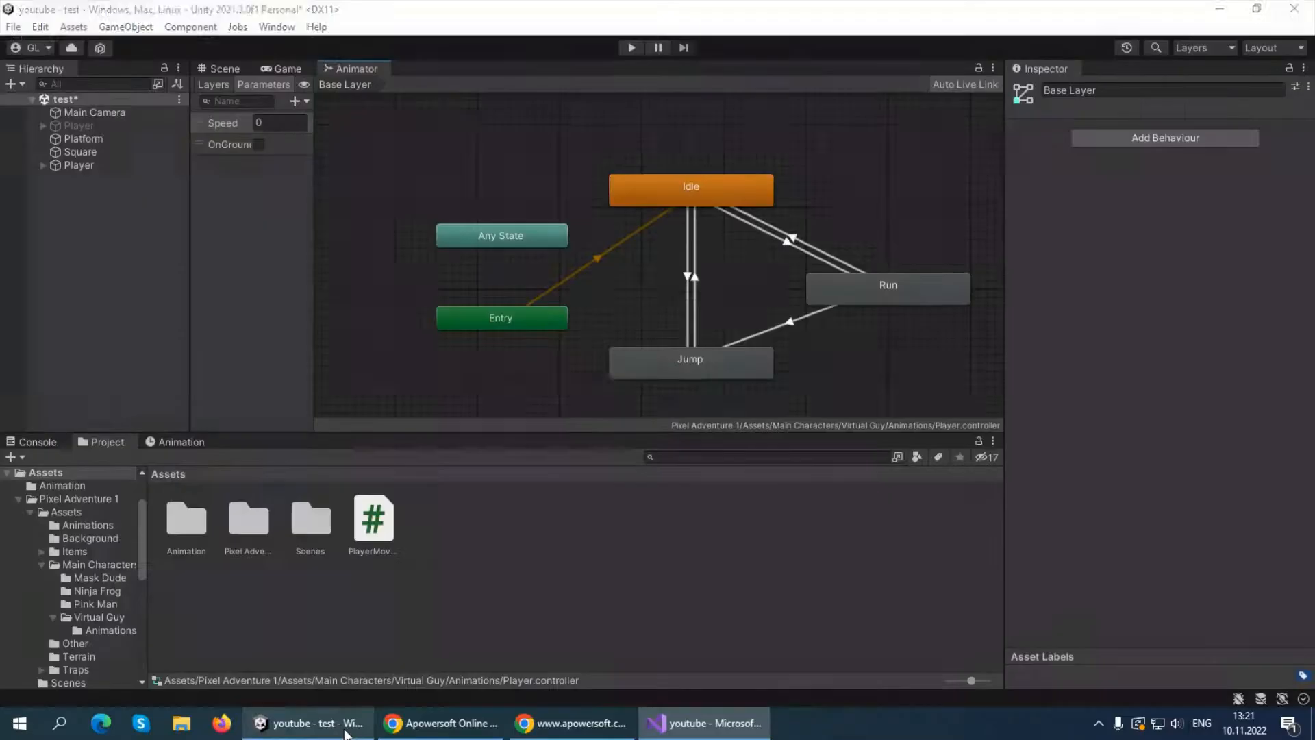
click(795, 242)
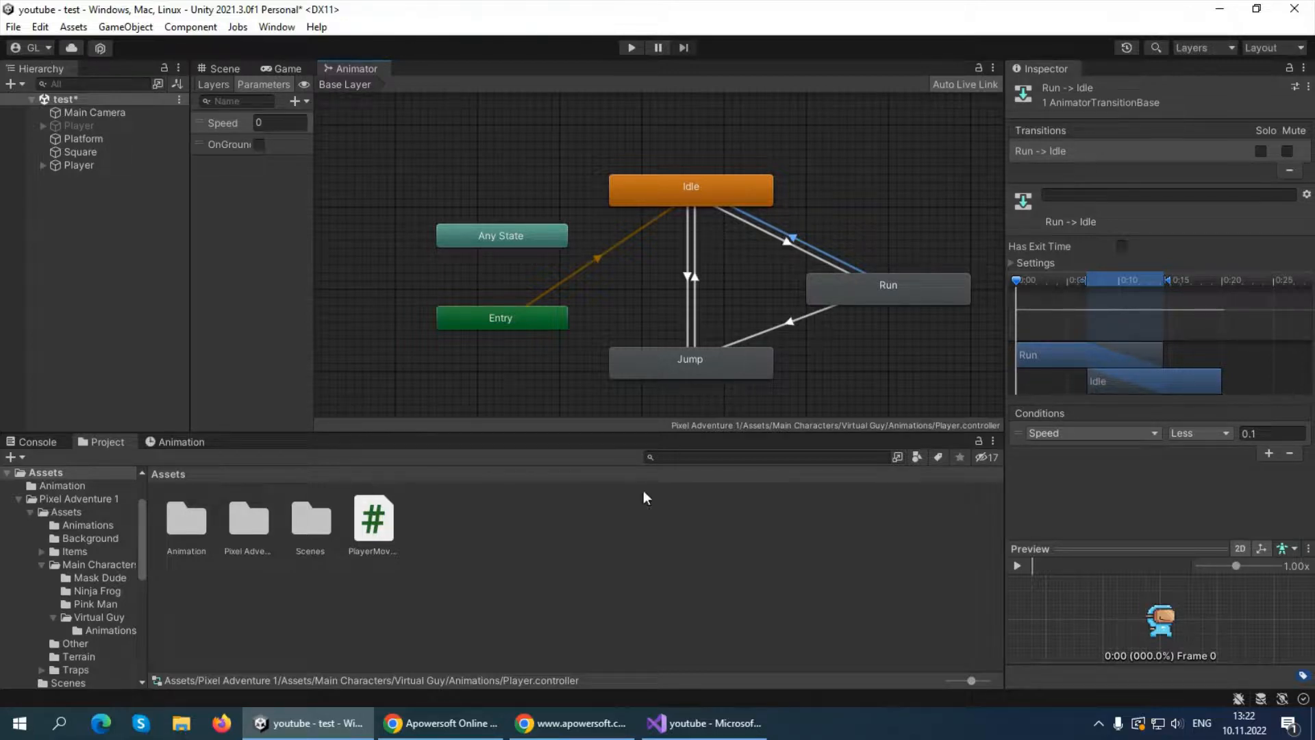
click(705, 723)
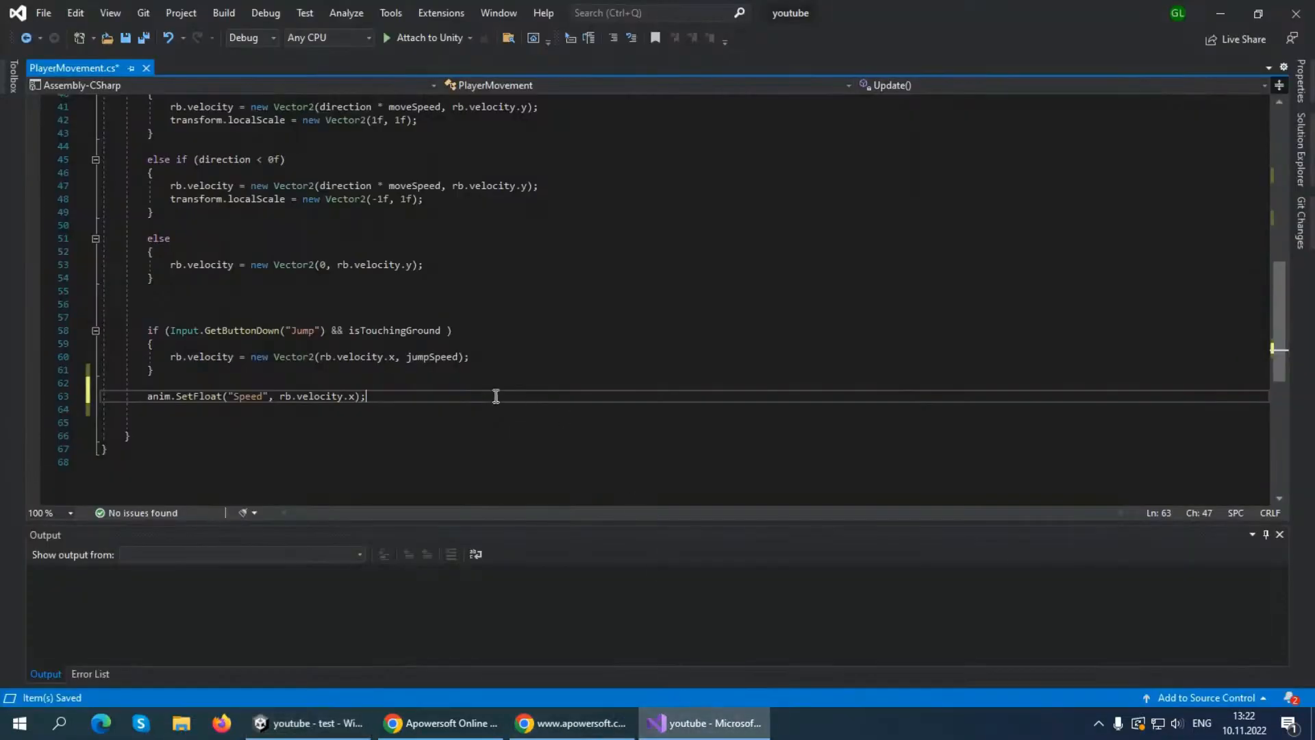
Wrap rb.velocity.x in Mathf.Abs( ) within the "Speed" SetFloat call
click(281, 397)
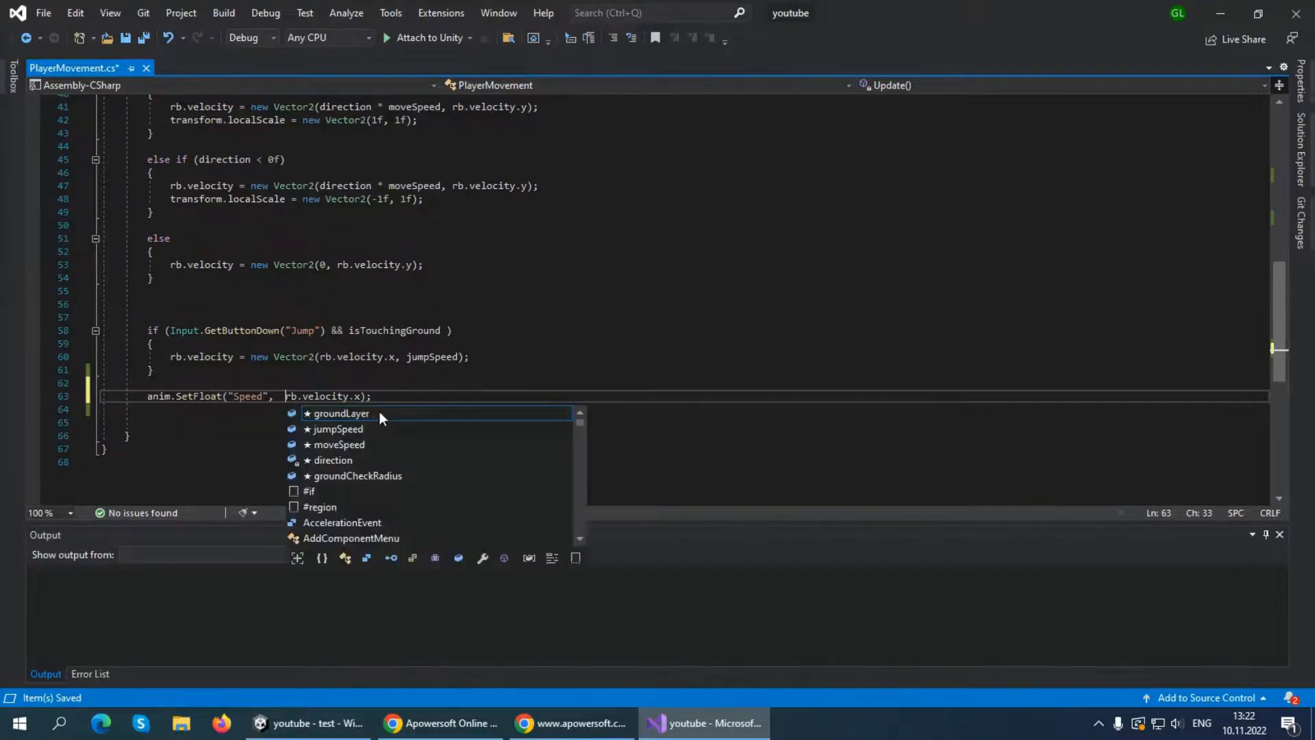
key(Left)
text(mat)
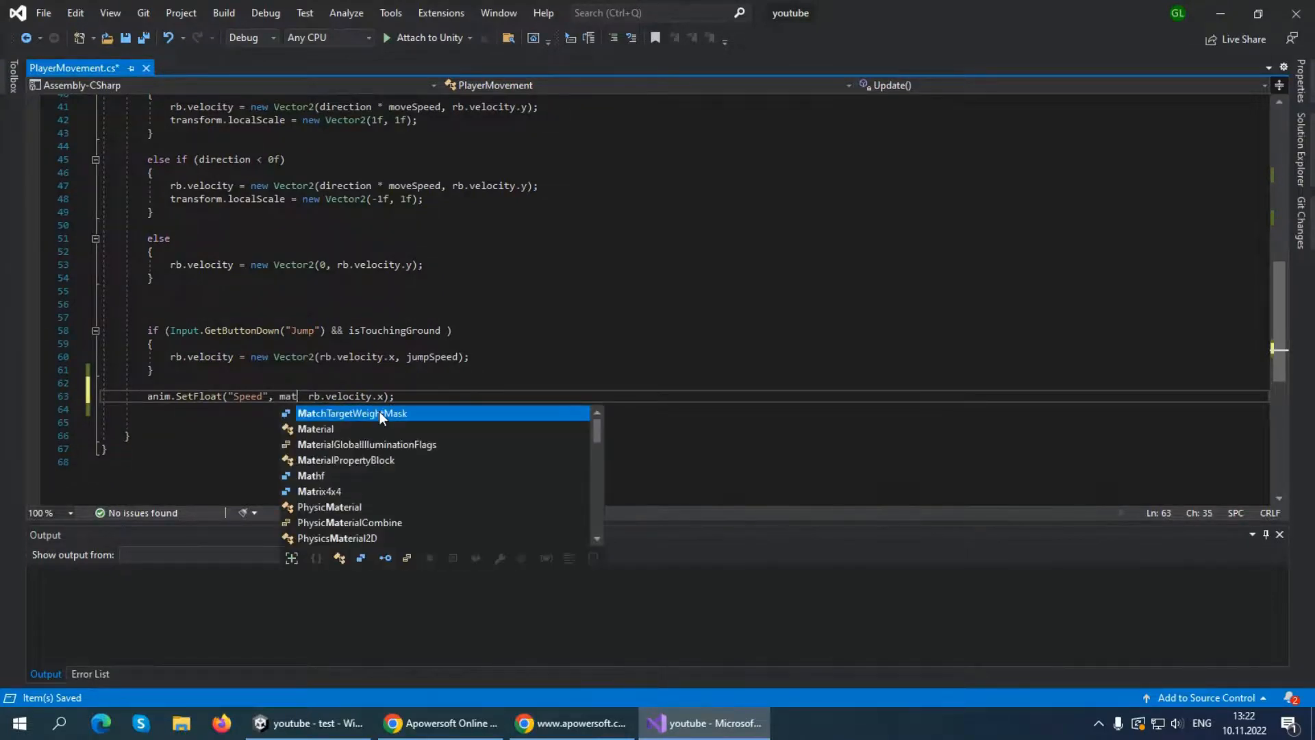
key(Down)
key(Down)
key(Down)
key(Down)
key(Tab)
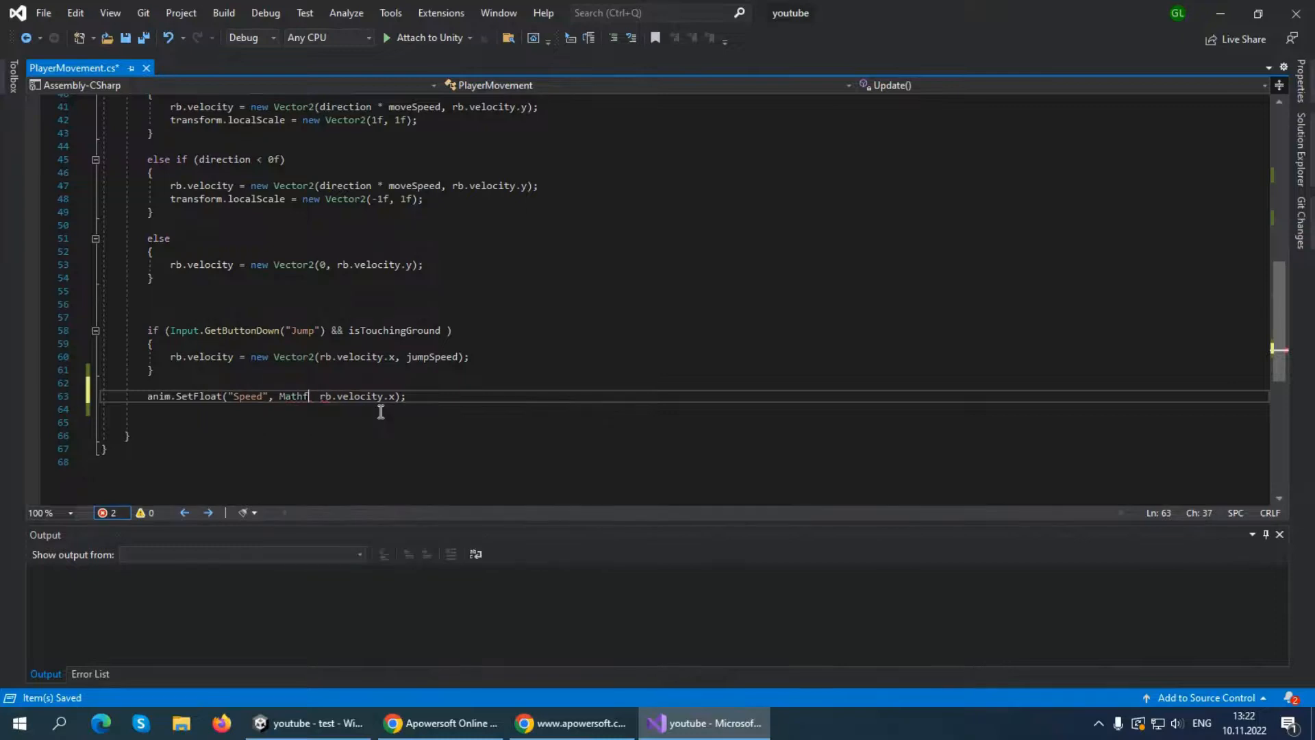
text(.abs)
key(Tab)
text(( )
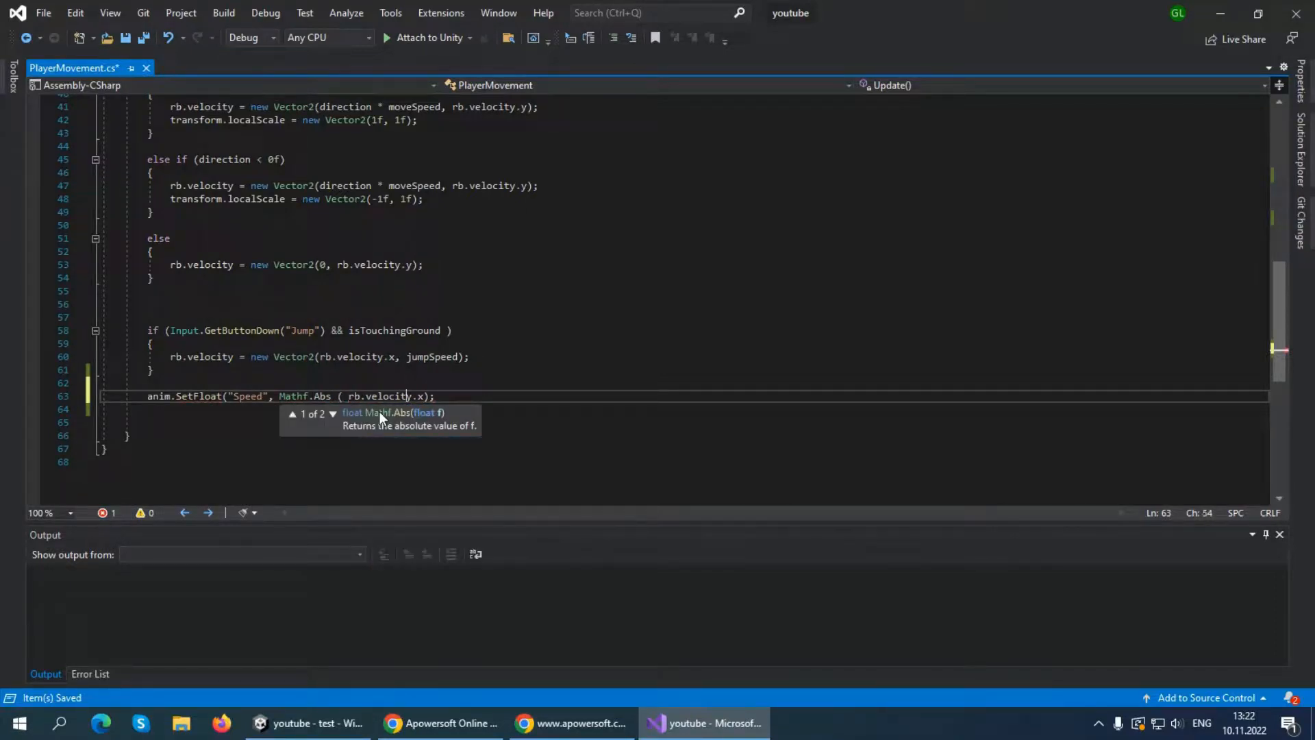
text(rb.velocity.x))
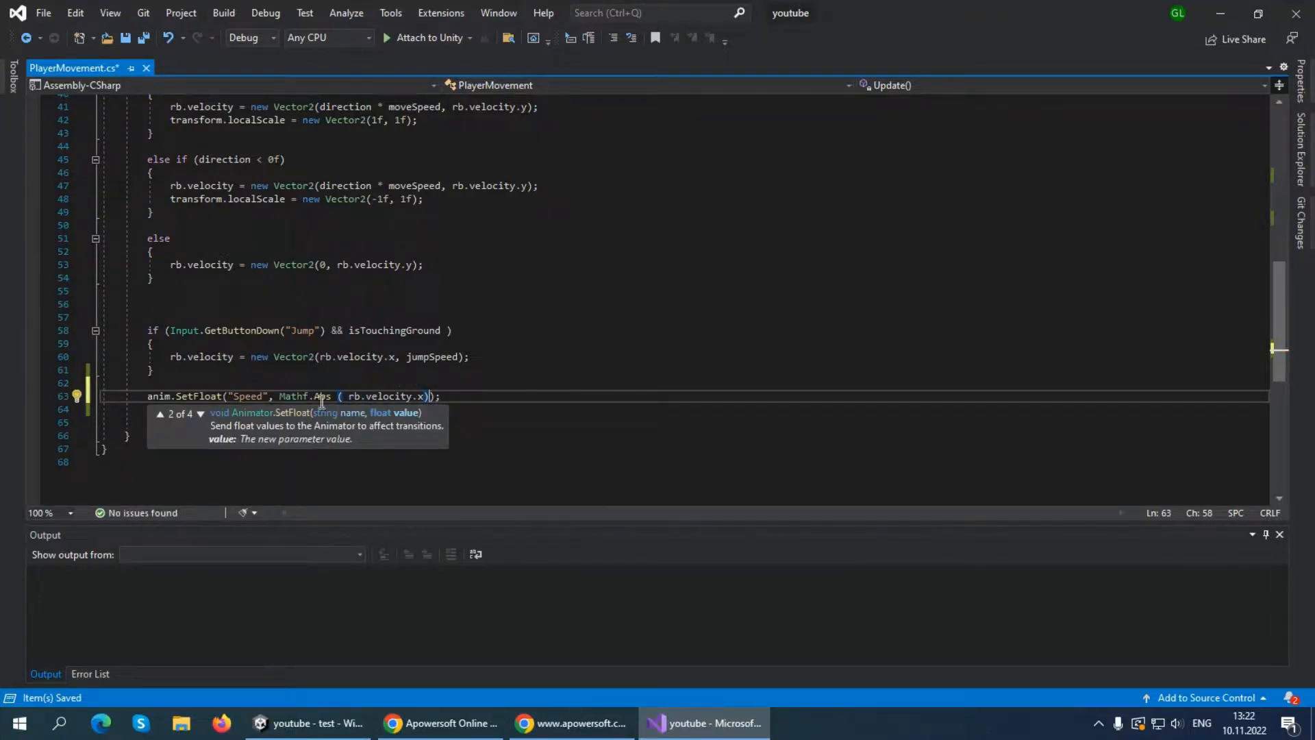
click(281, 395)
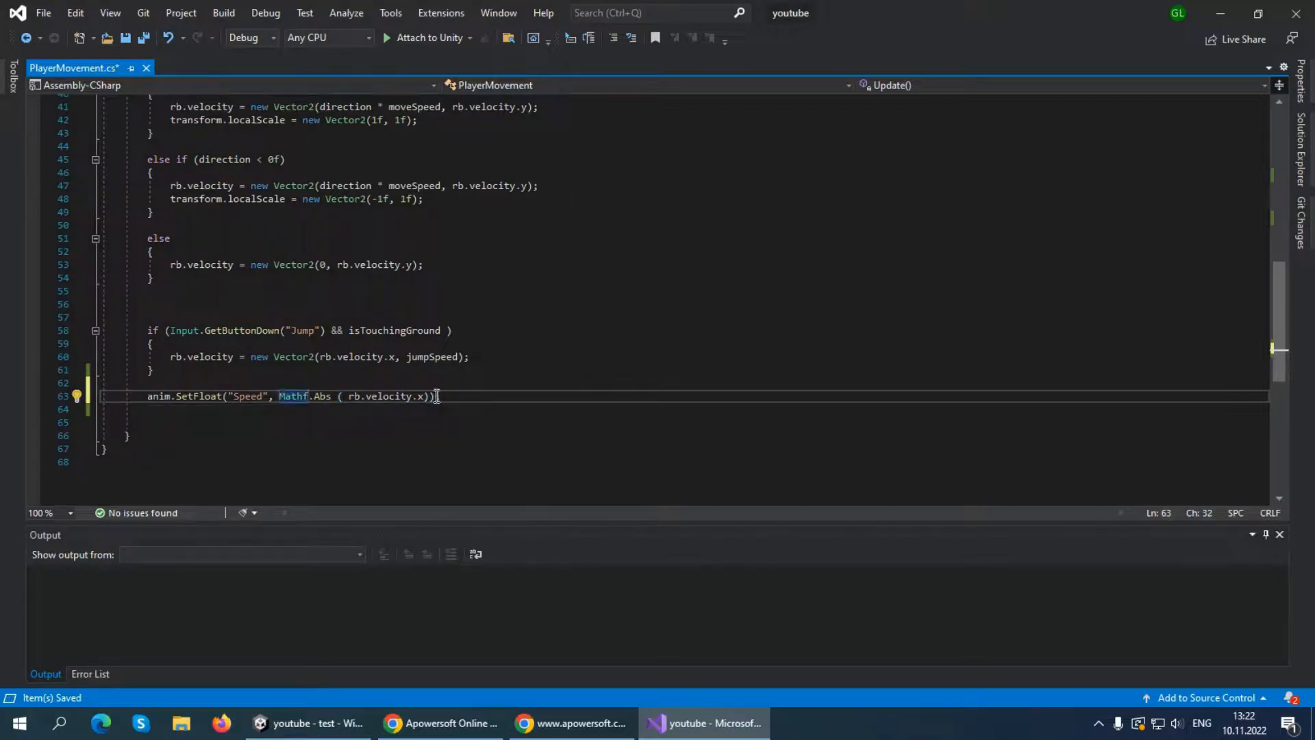
click(457, 395)
text(;)
Begin an anim.SetBool call on a new line below the "Speed" SetFloat call in Update
key(Return)
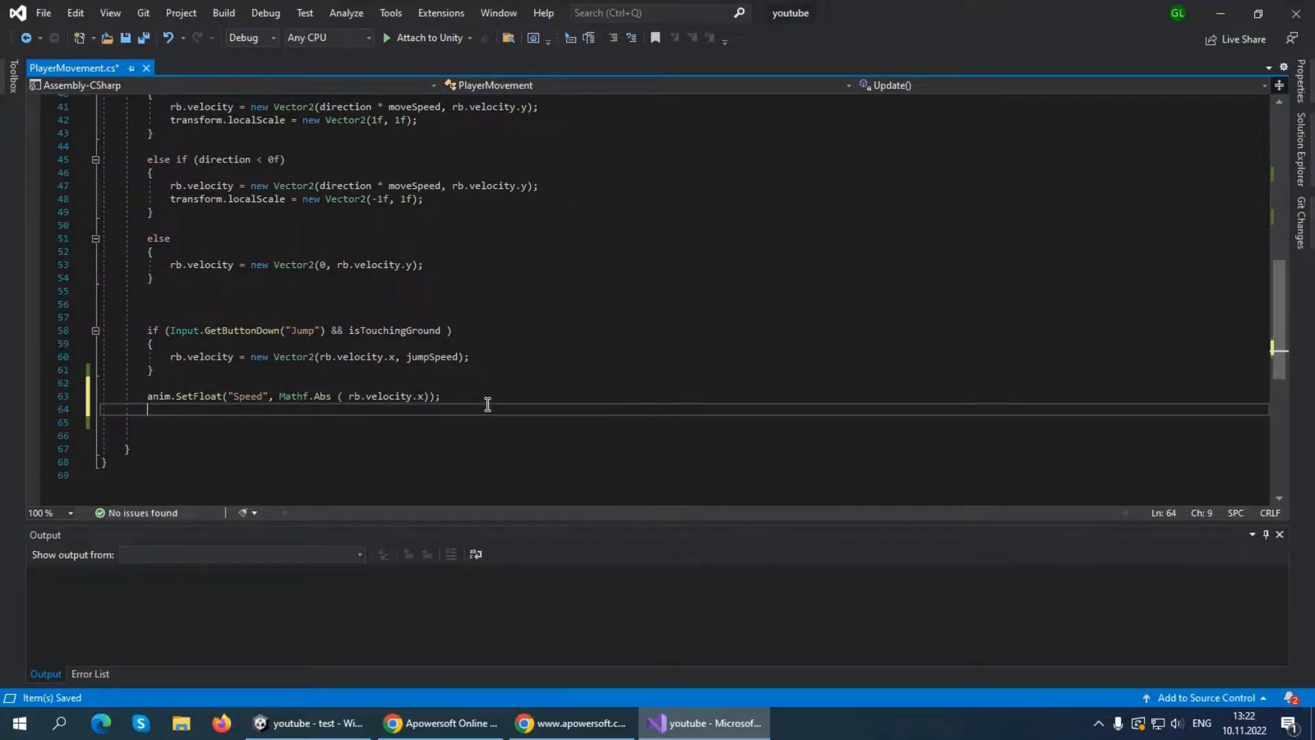
text(anim)
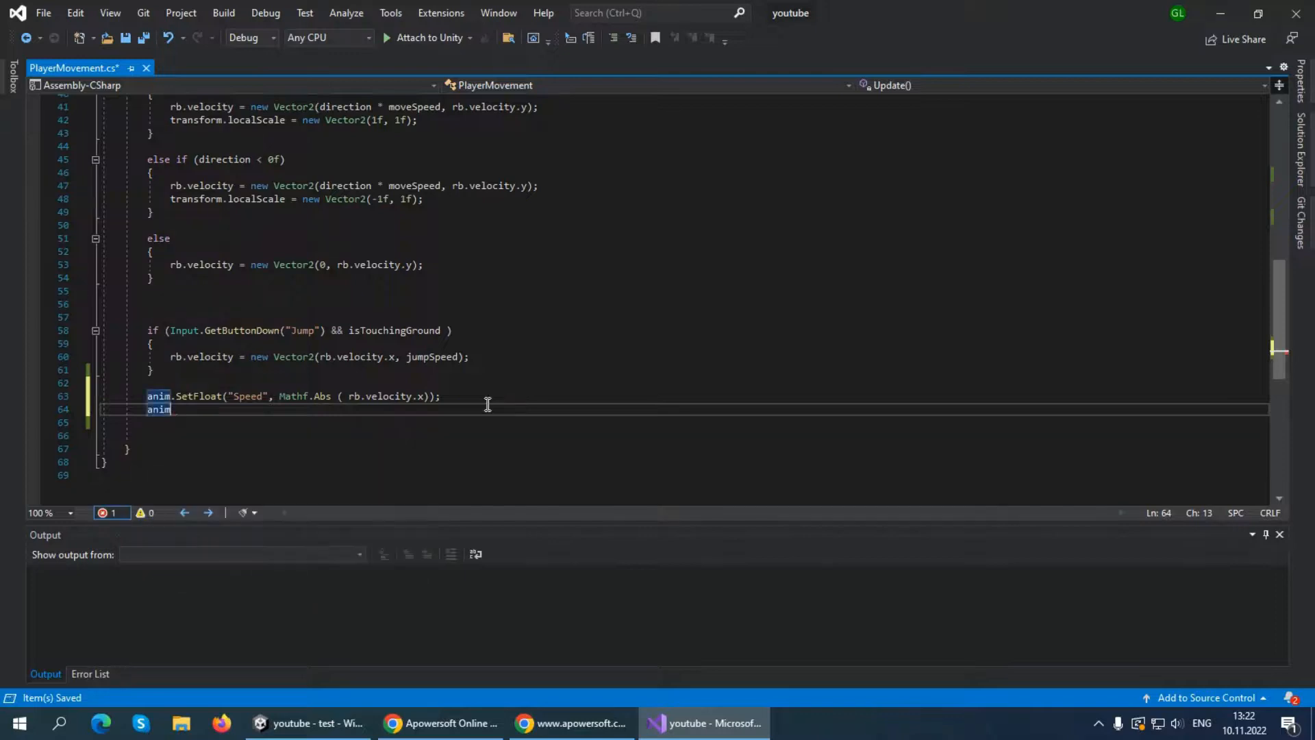
text(.set)
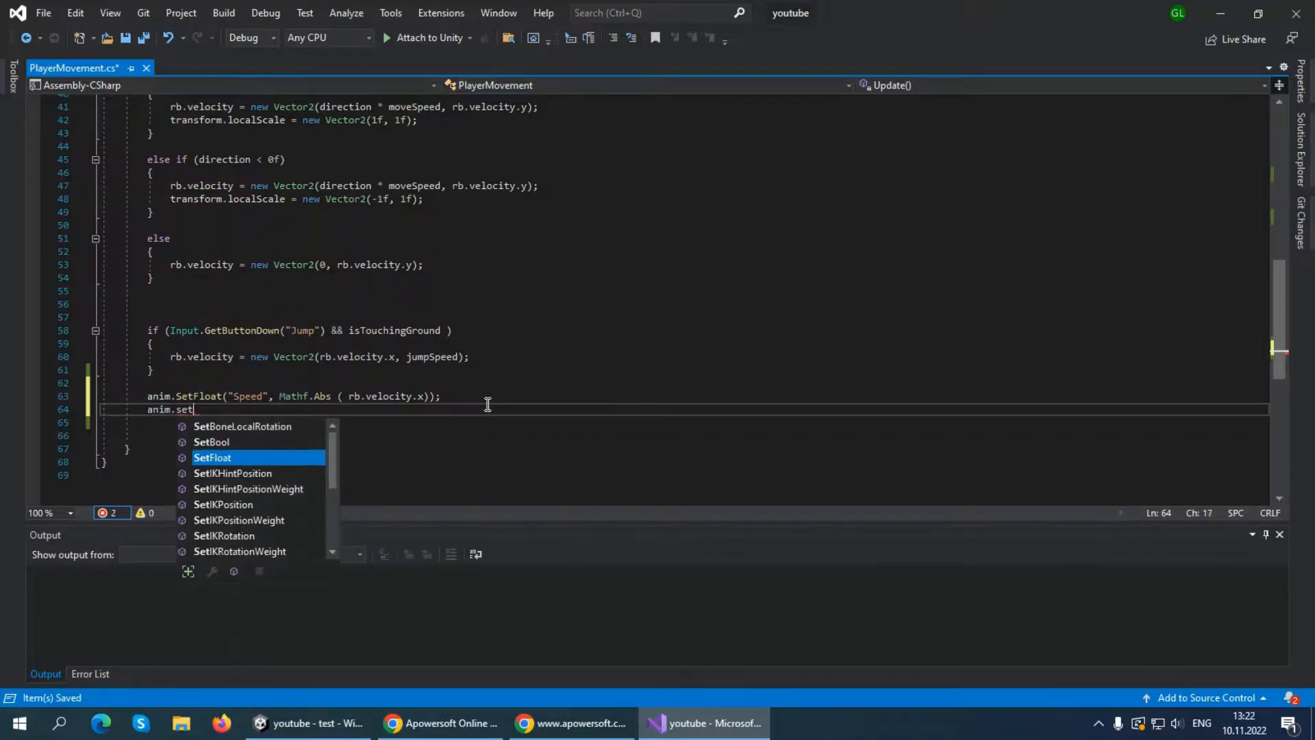
text(b)
key(Tab)
text((")
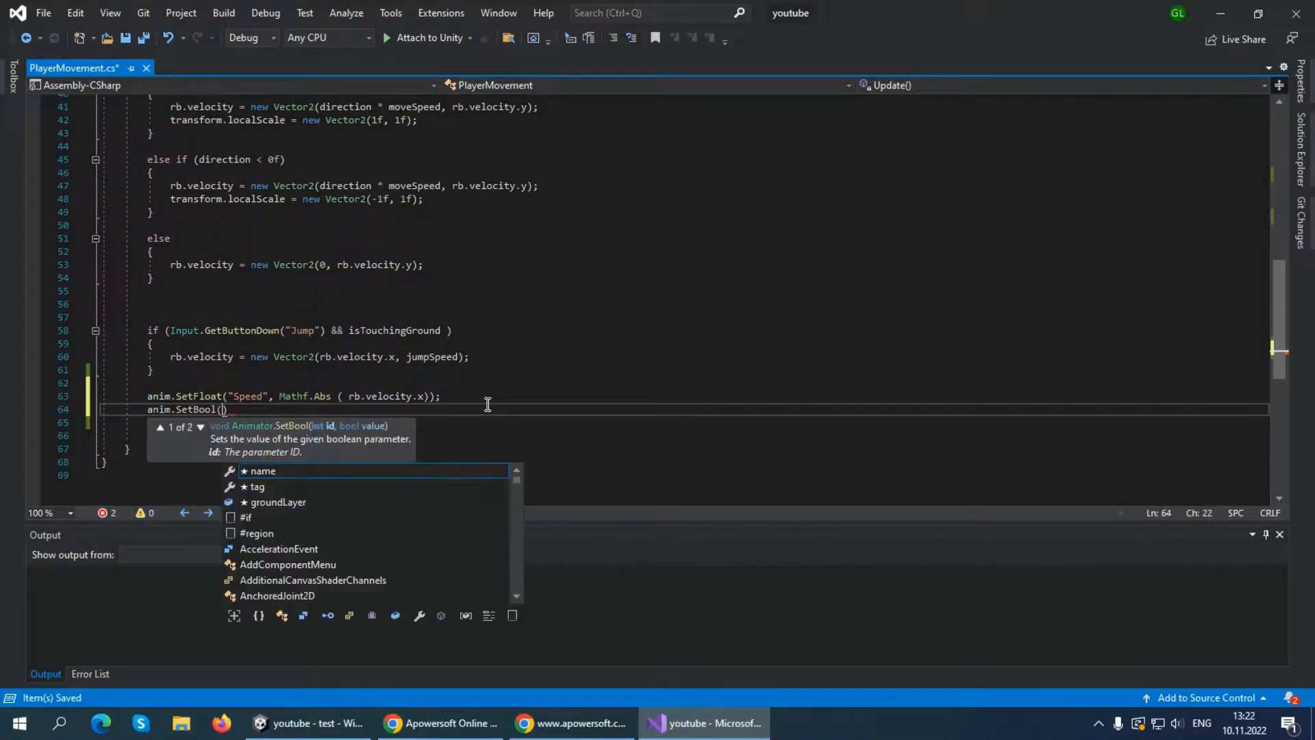
Check the OnGround parameter's name in the Unity Animator, complete the SetBool call with "OnGround" and isTouchingGround, and save the PlayerMovement script
click(363, 723)
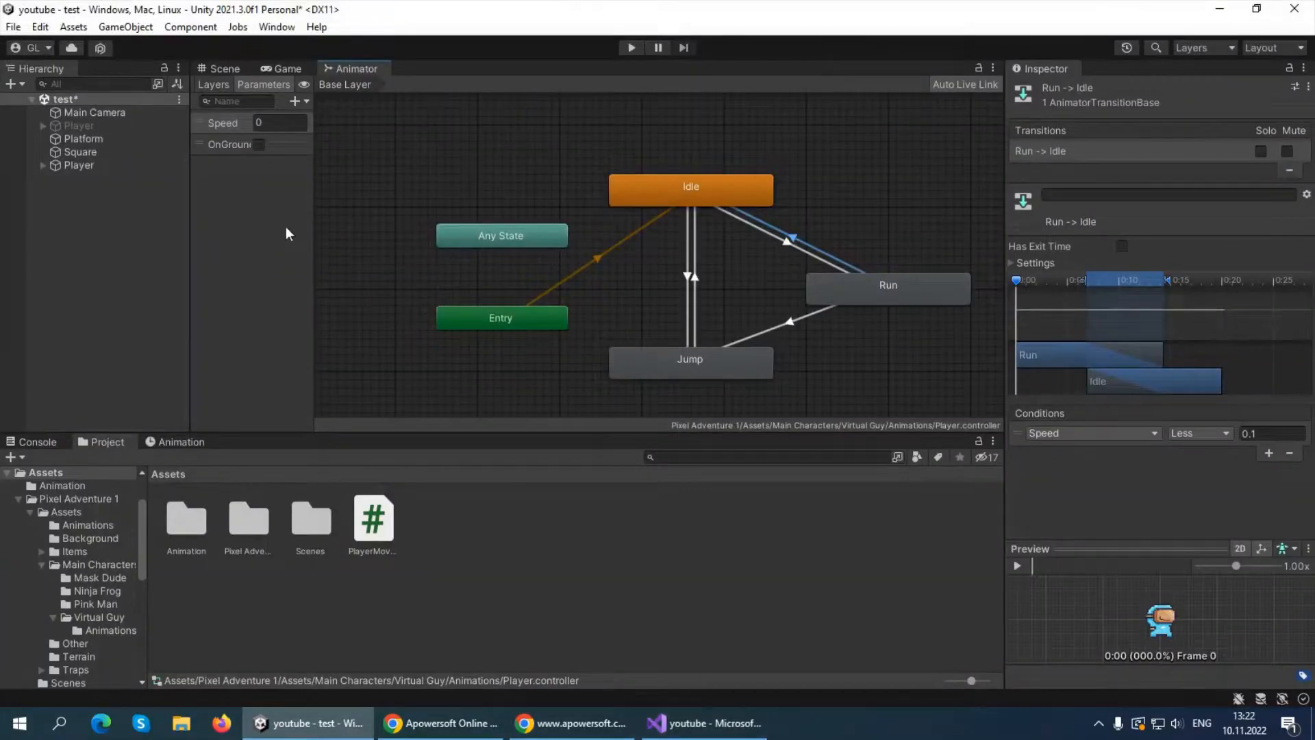
click(705, 723)
text(OnGround)
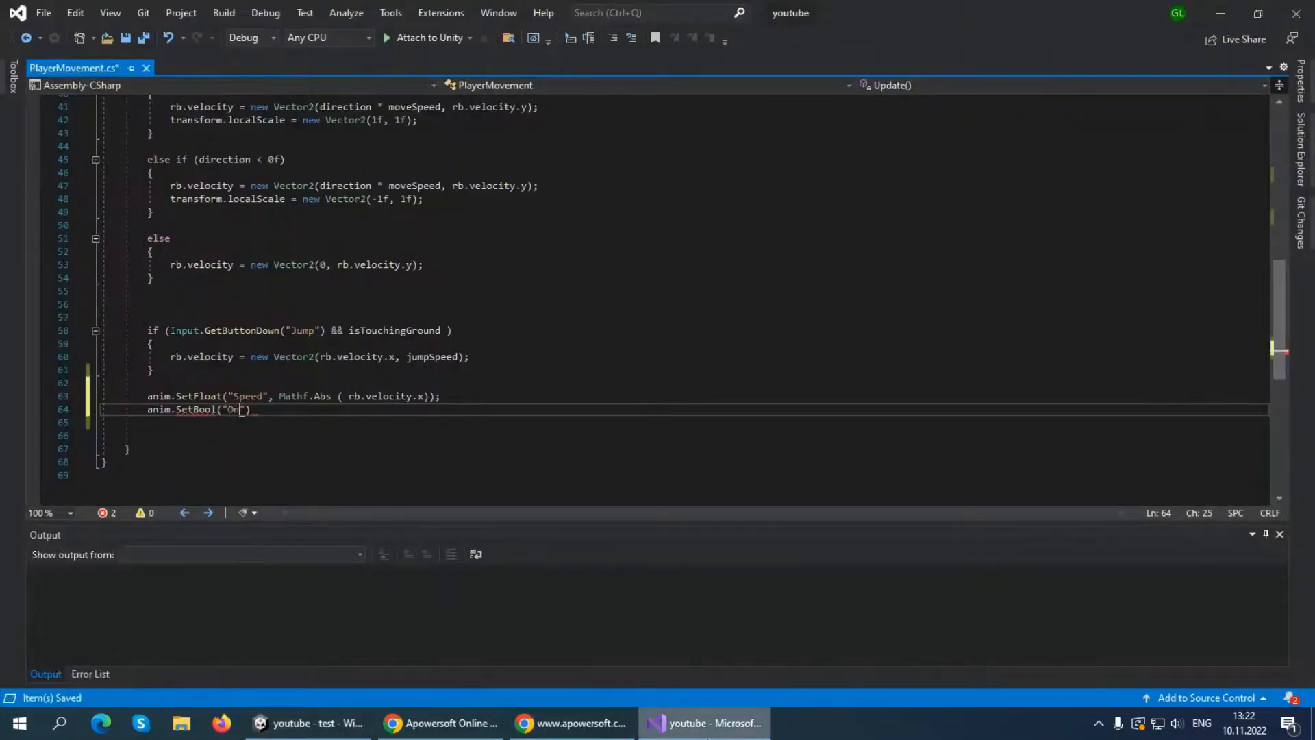
text(",)
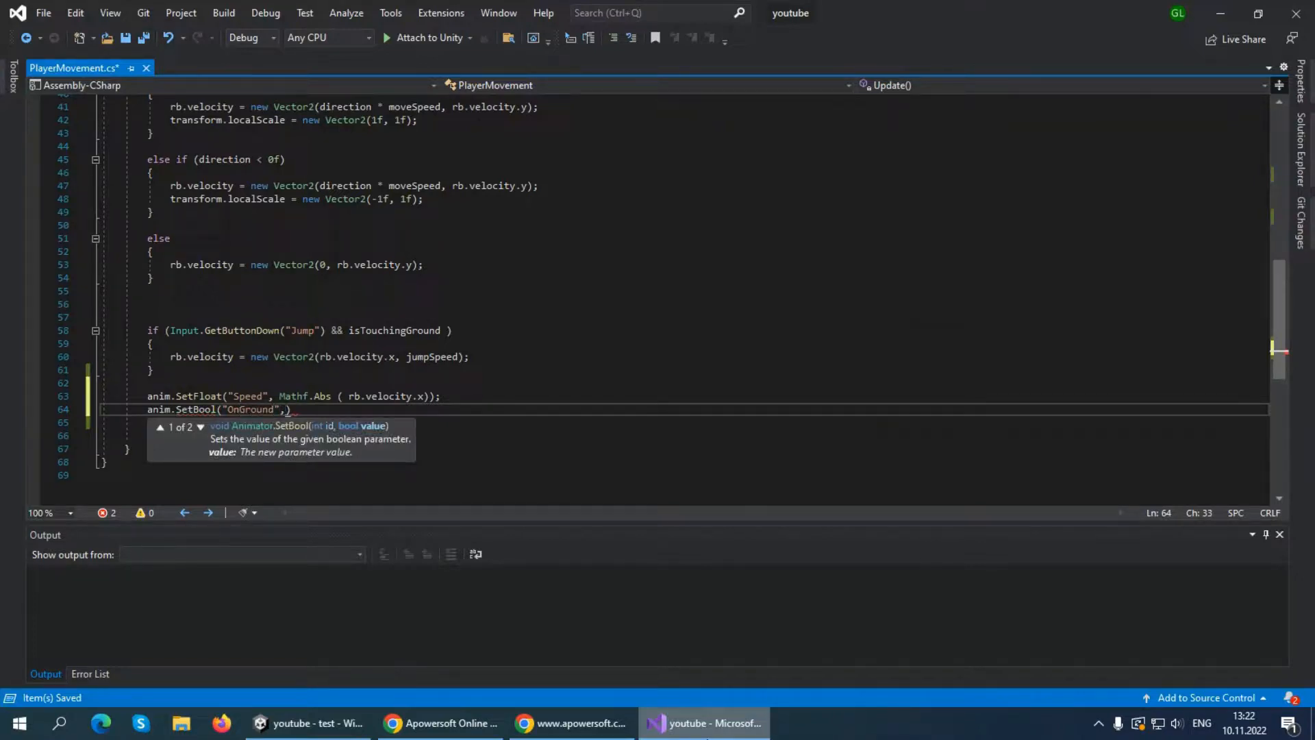
text(is)
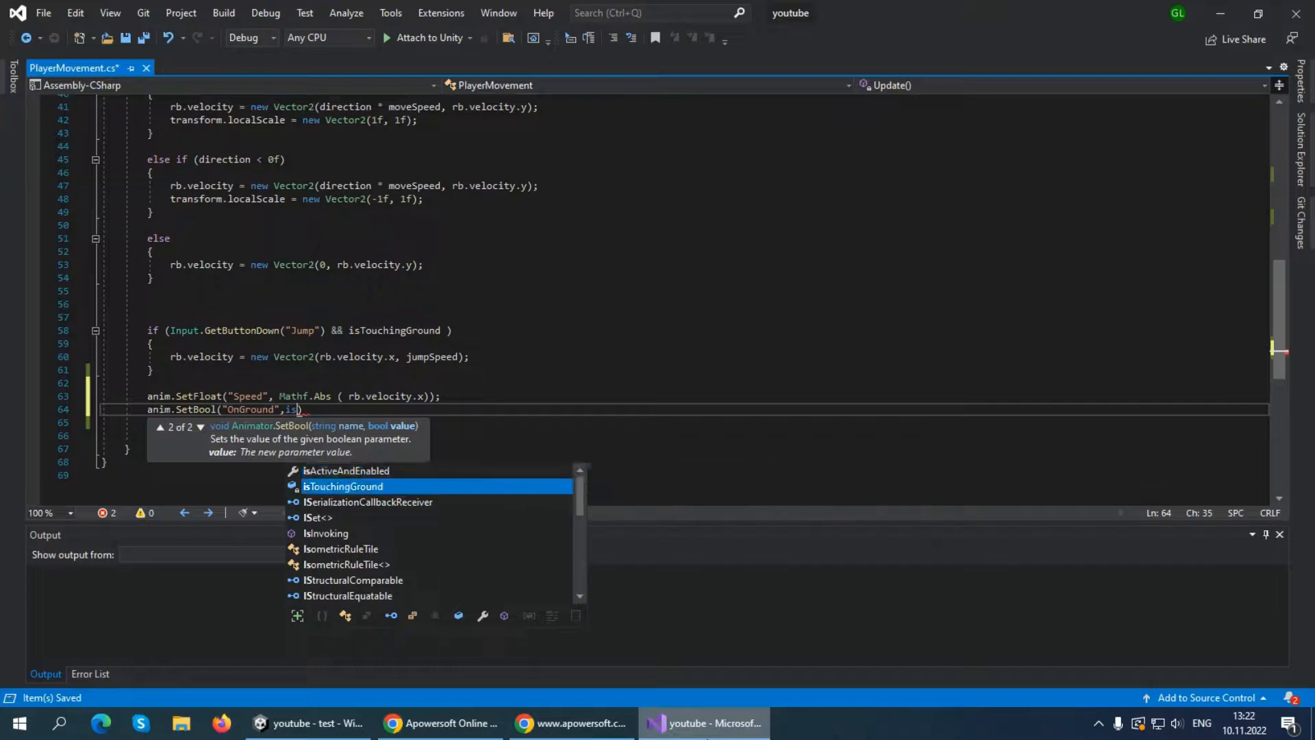
key(Tab)
click(396, 410)
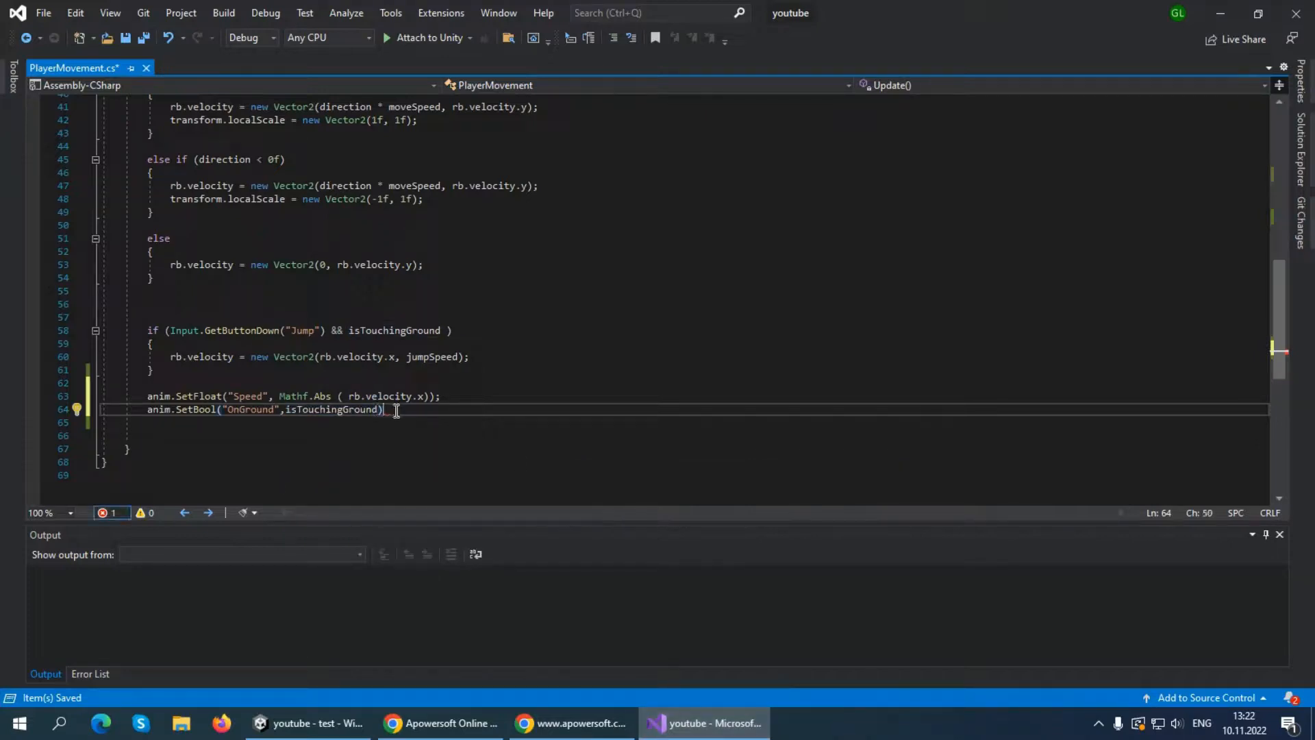
text(;)
scroll(397, 424, up, 4)
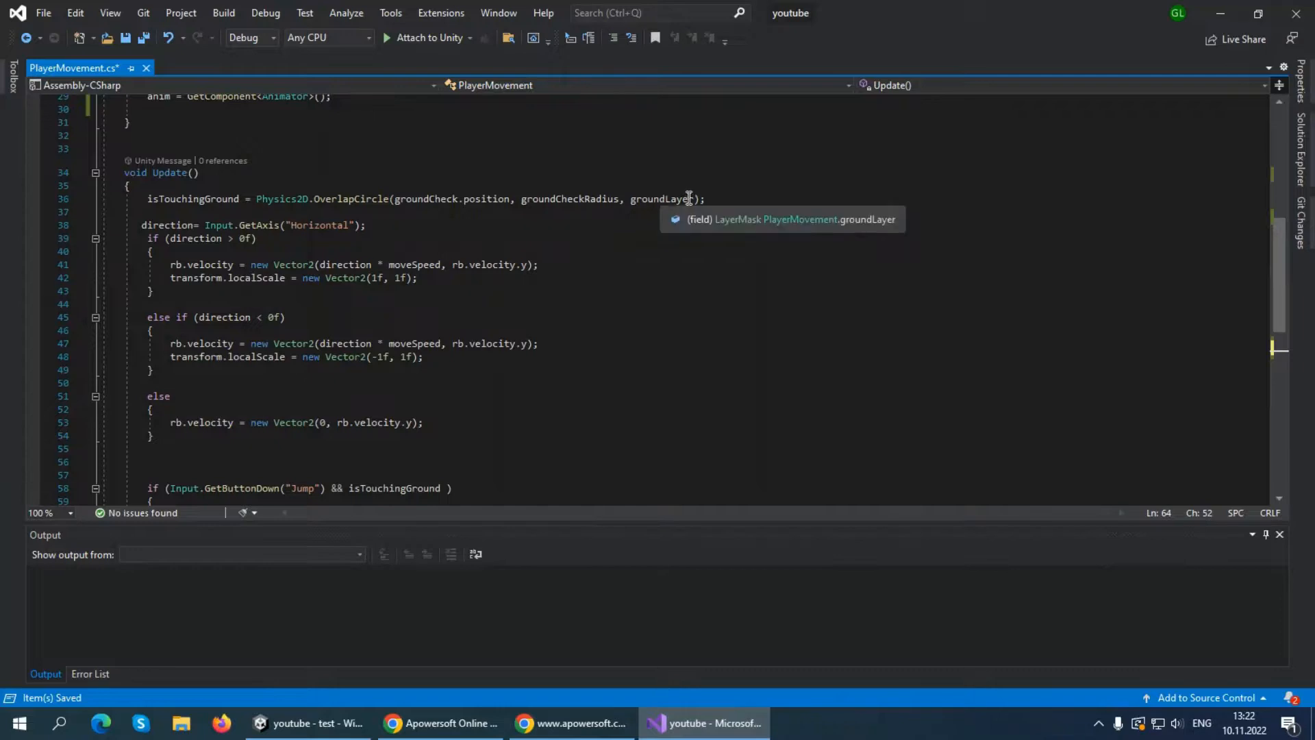
scroll(444, 358, down, 6)
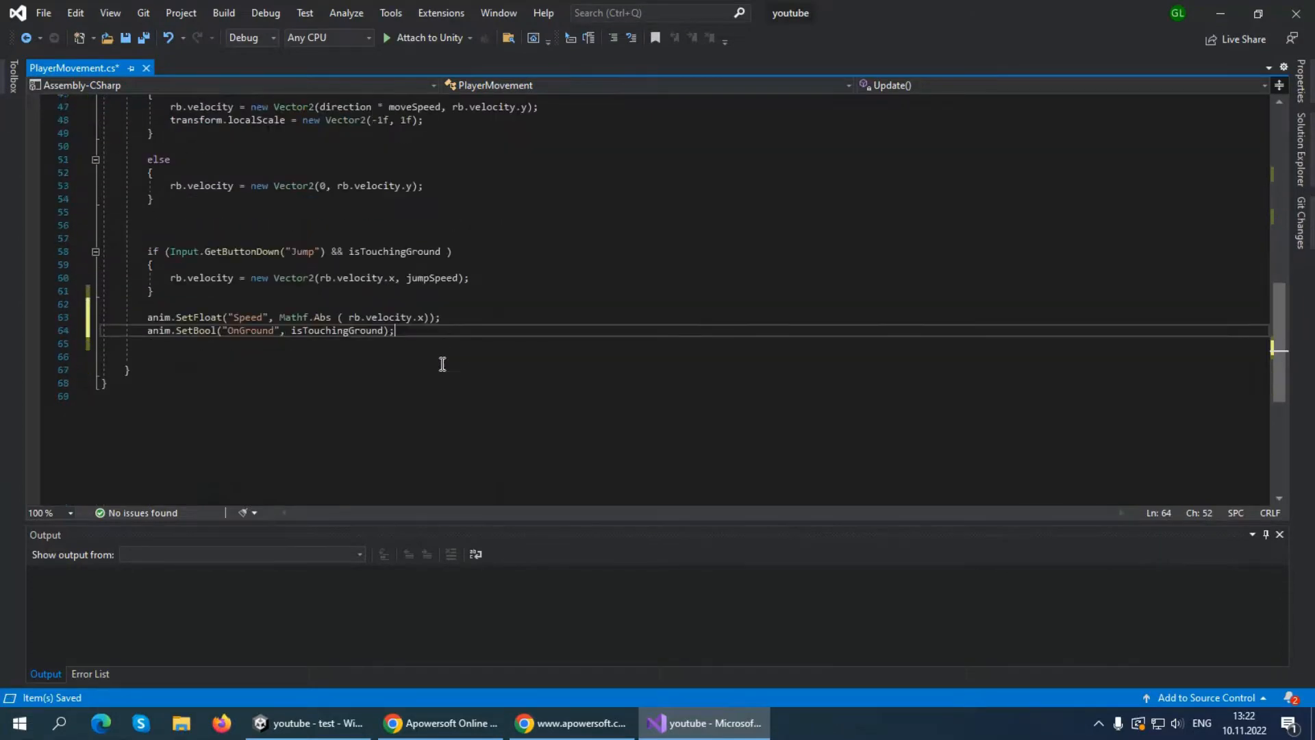
key(ctrl+s)
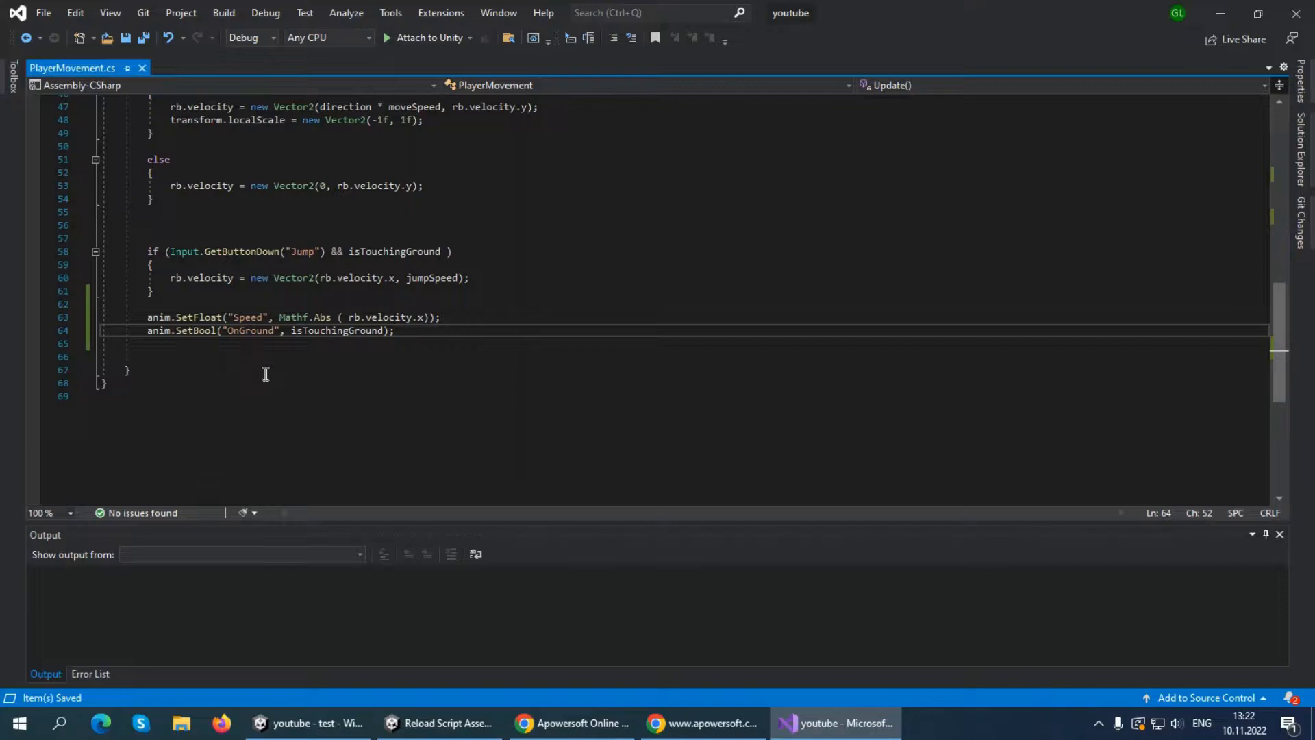
Switch to Unity, play the scene and run the Player back and forth along the red platform to test the Idle and Run animations
click(355, 724)
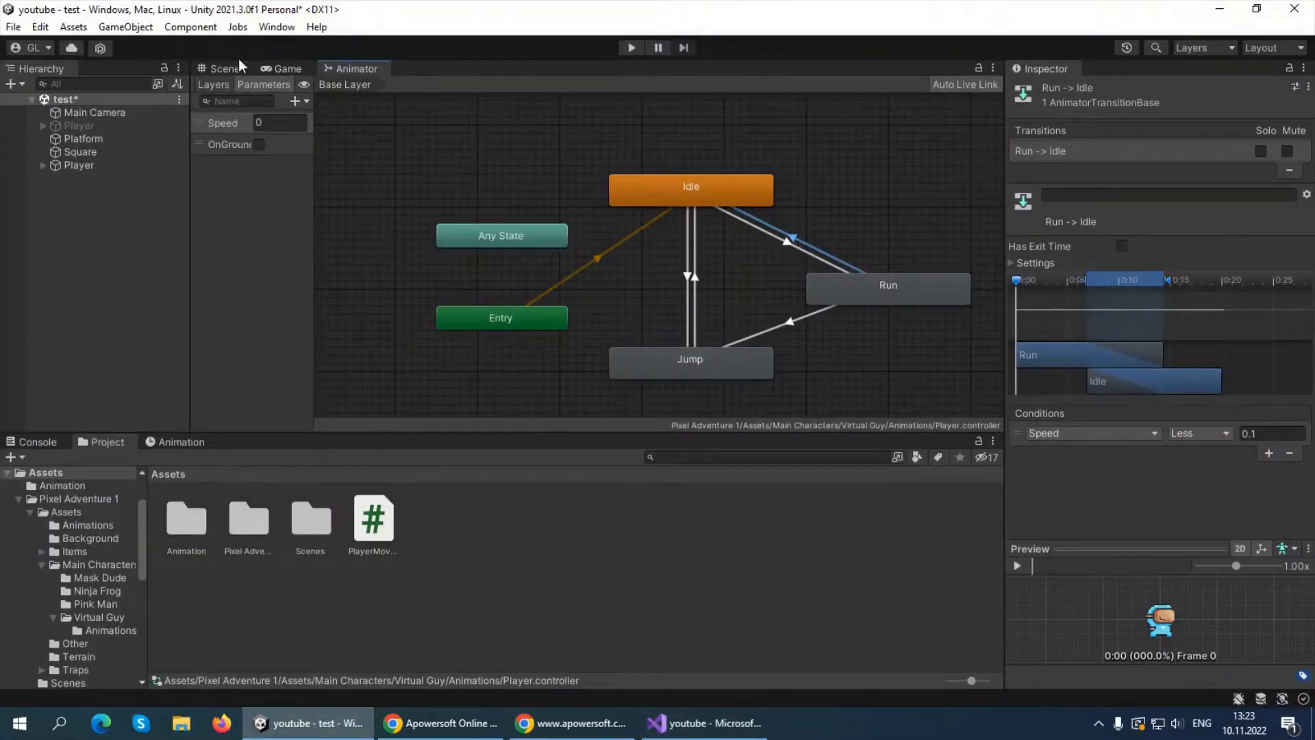
click(224, 68)
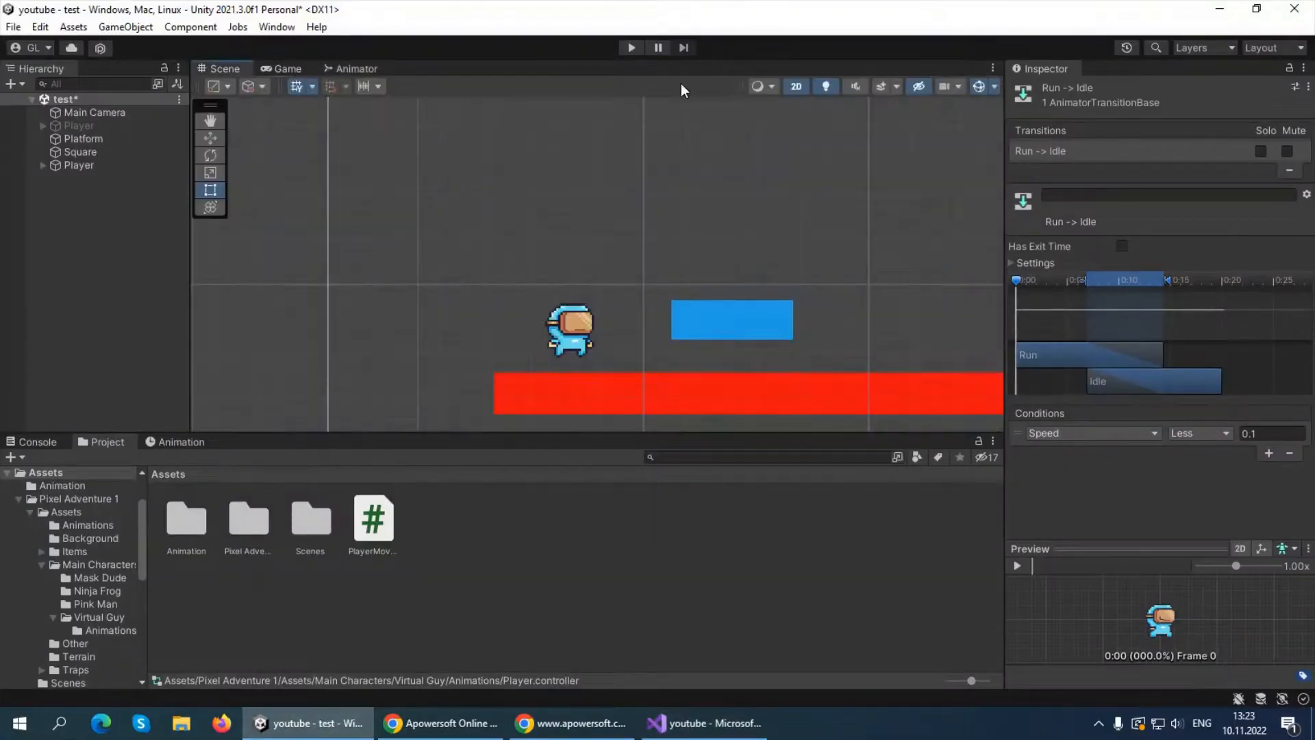
click(631, 47)
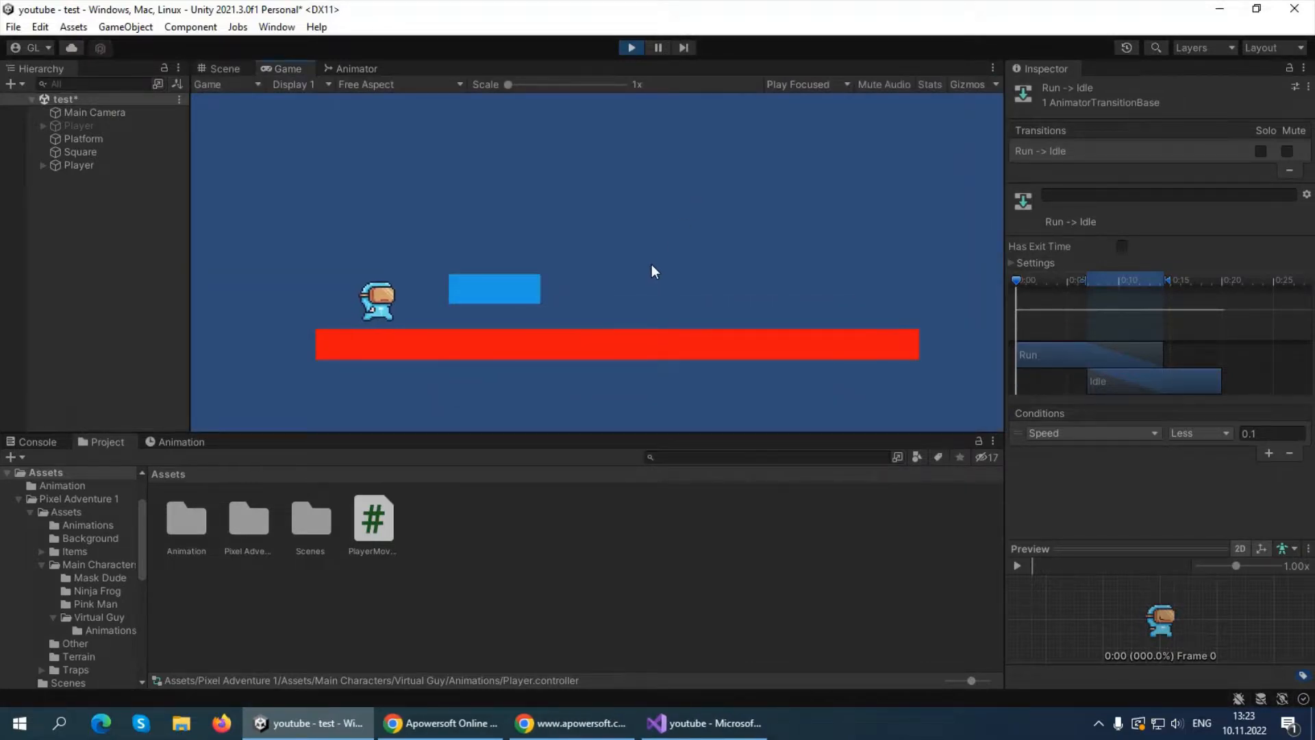
key(d)
key(a)
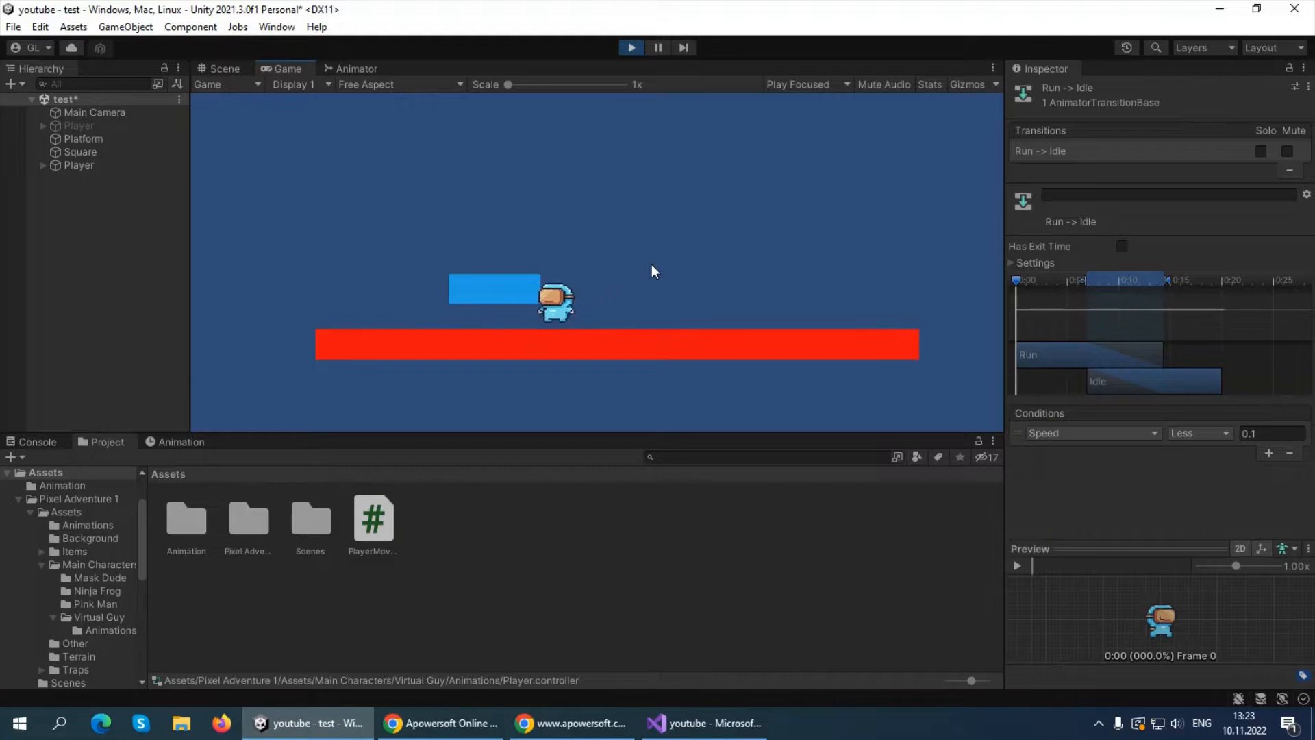
key(d)
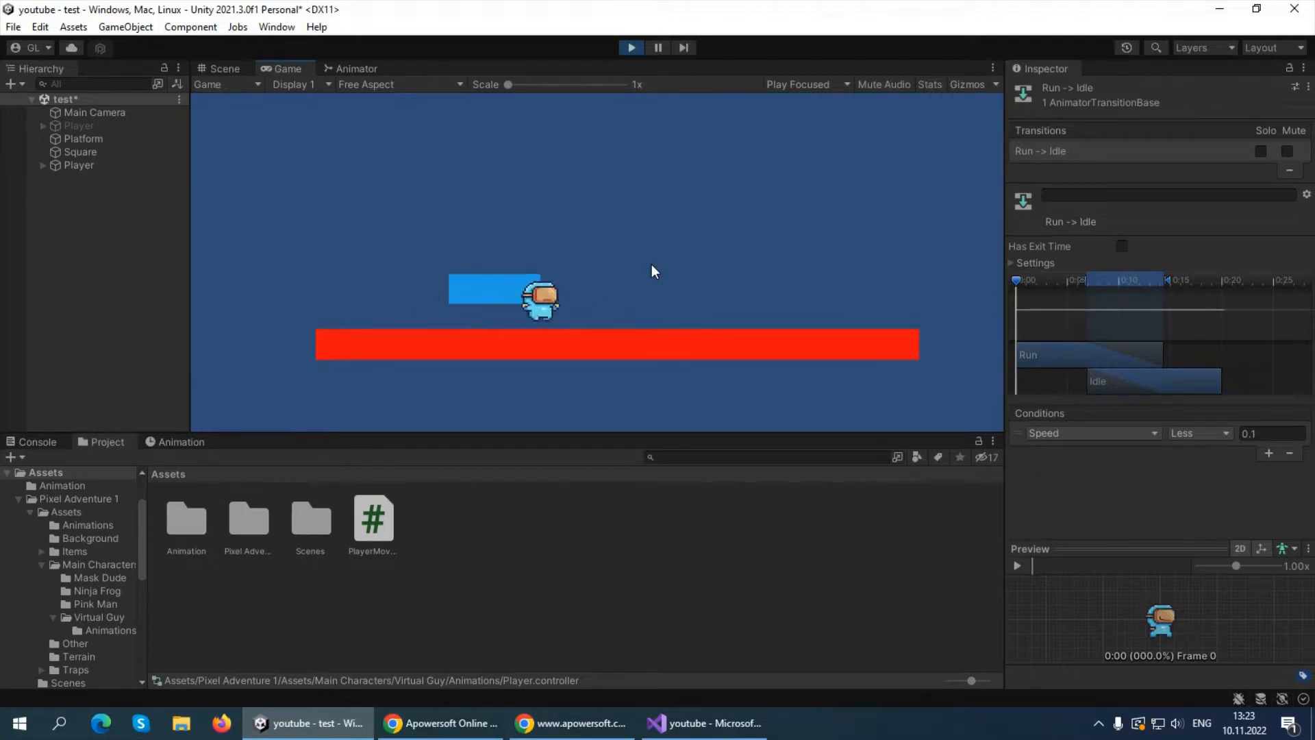
key(a)
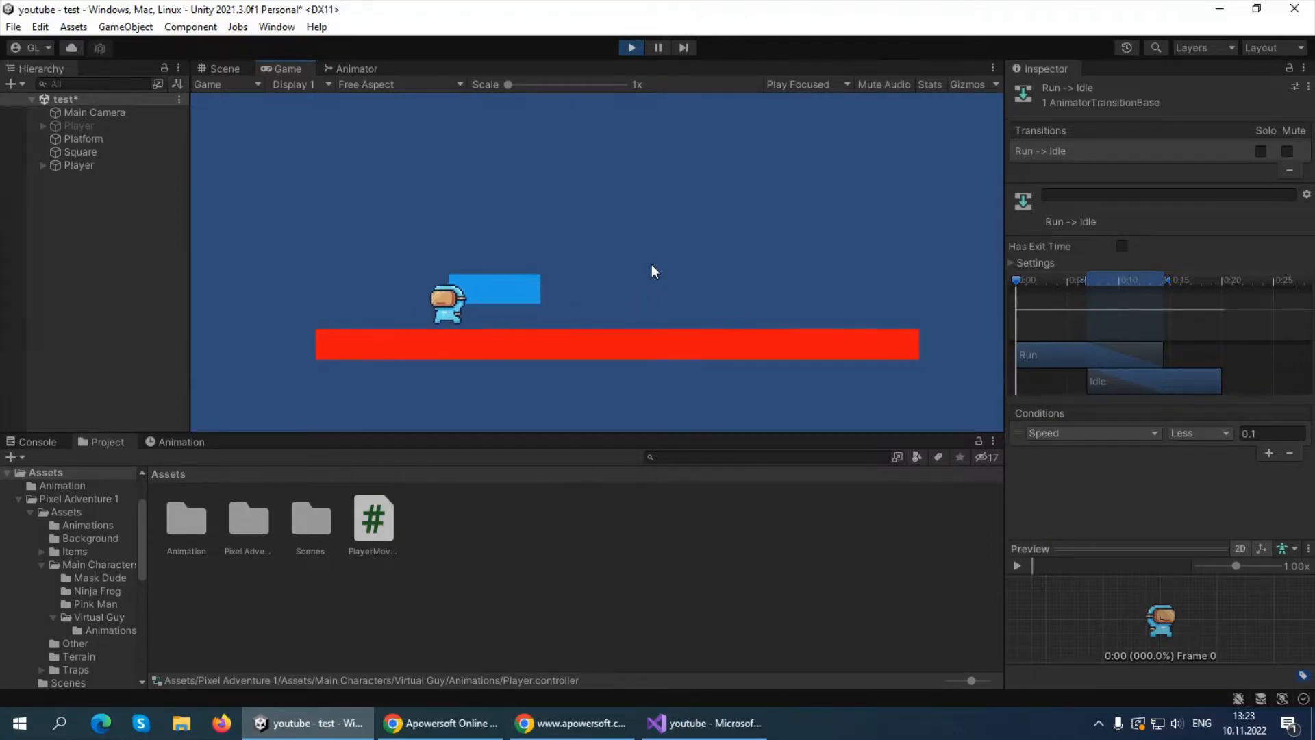
key(d)
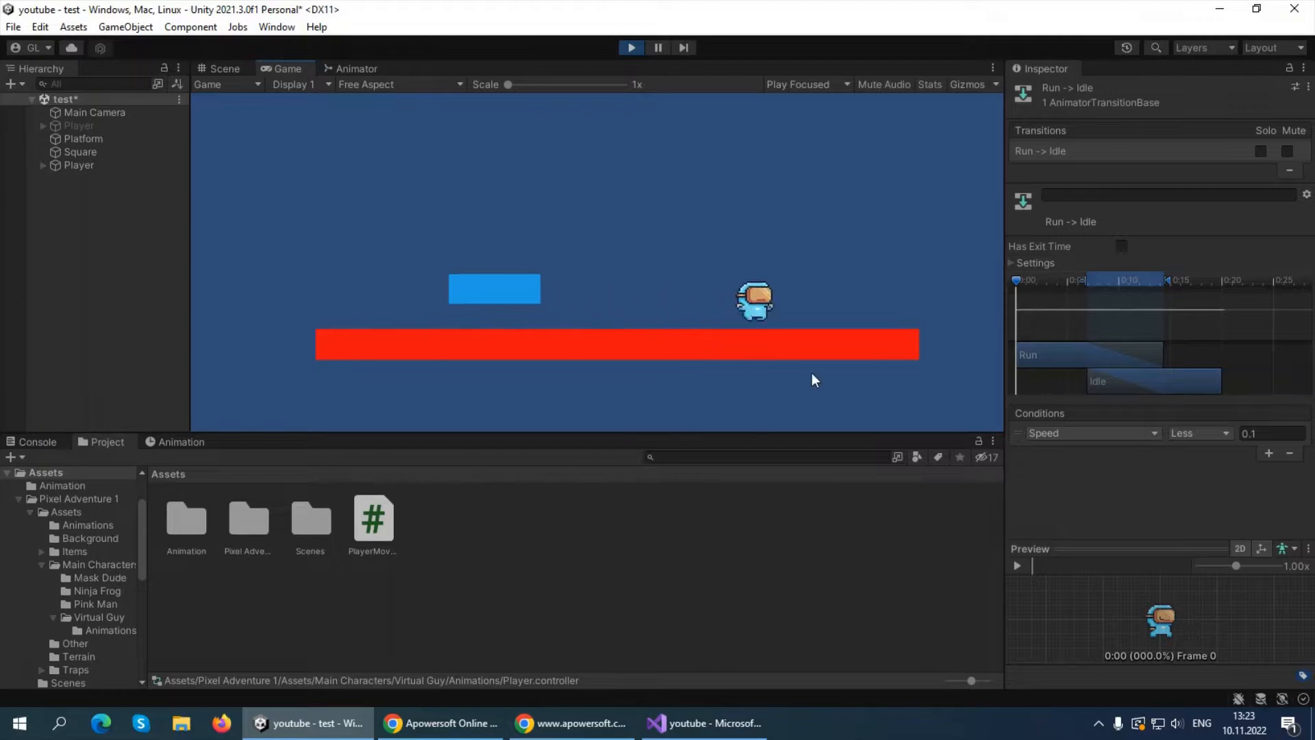
key(a)
key(d)
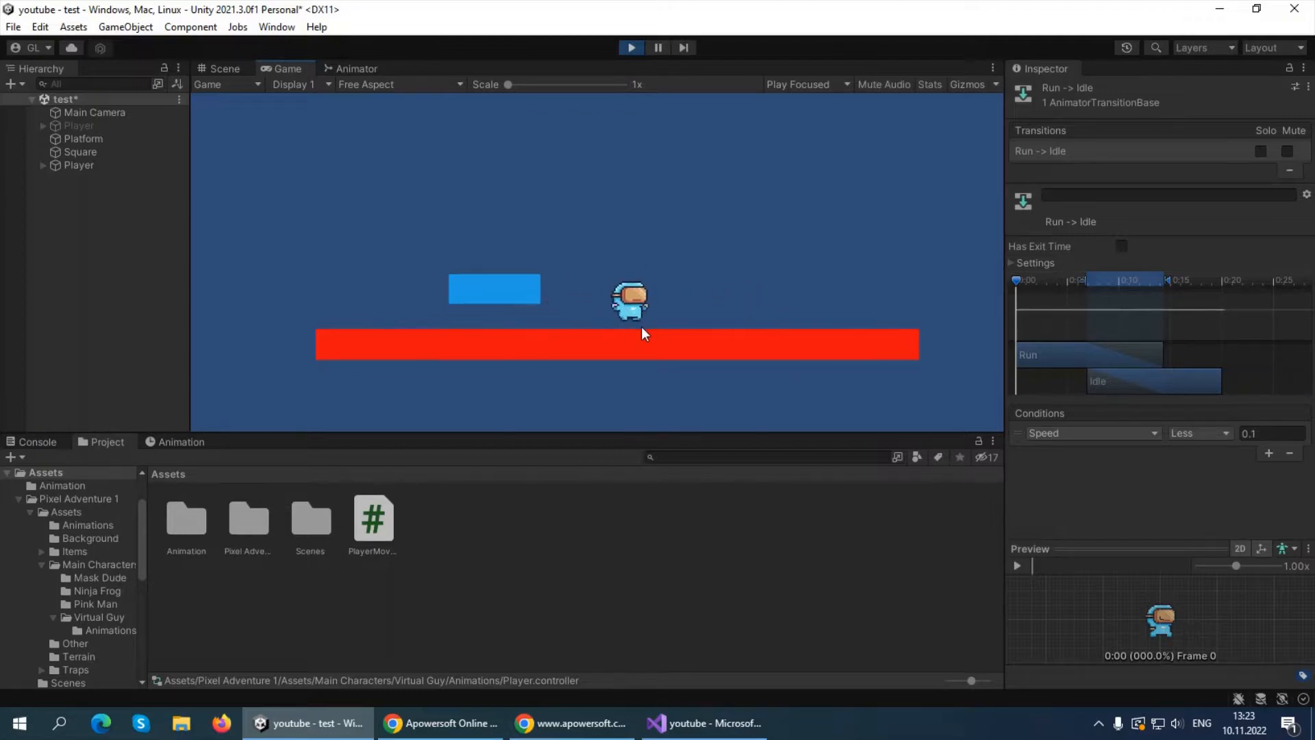
Make the Player jump while running in both directions to test the Jump animation, and stop play mode
key(a)
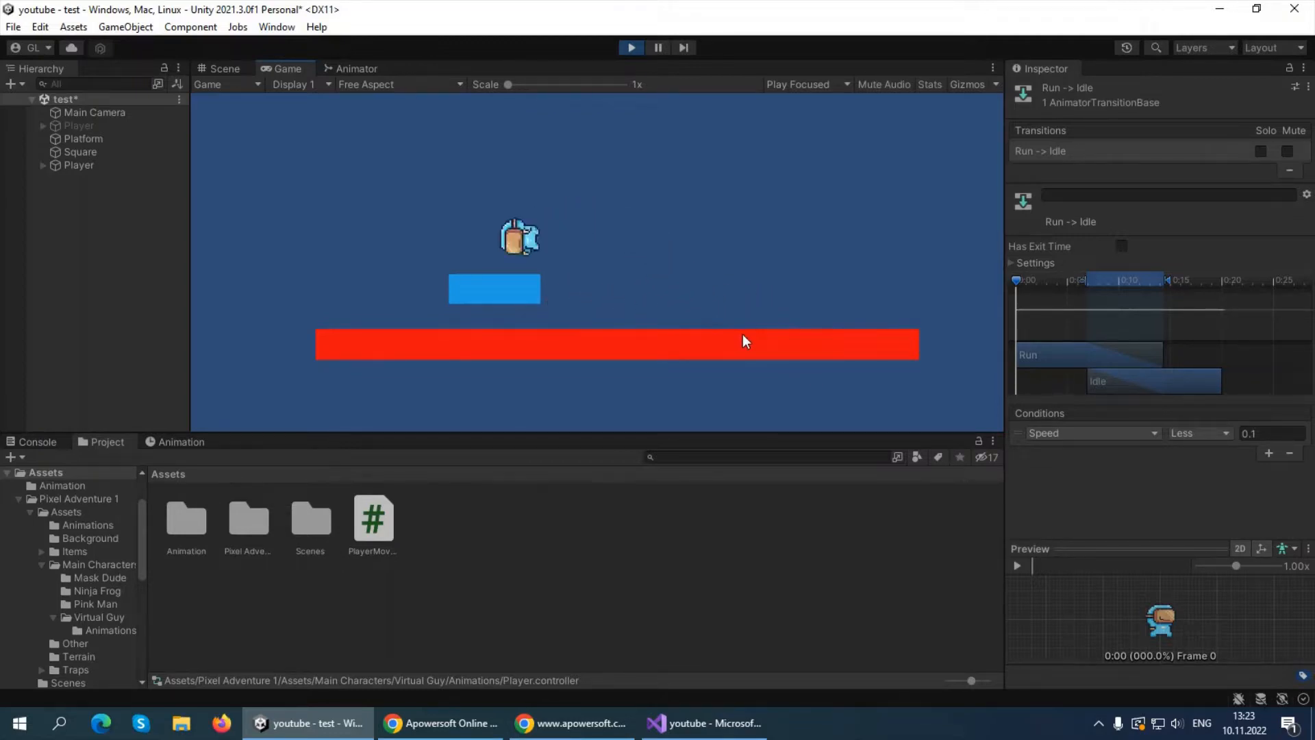
key(d)
key(space)
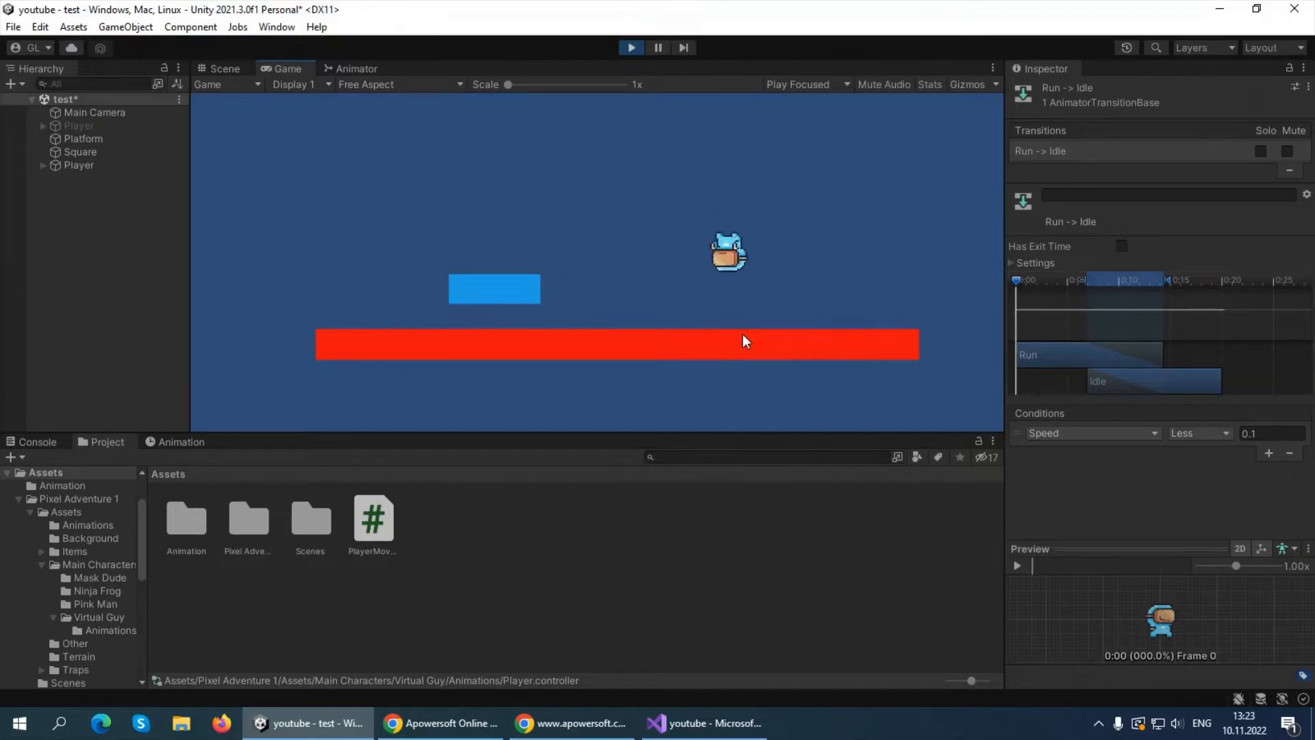
key(a)
key(space)
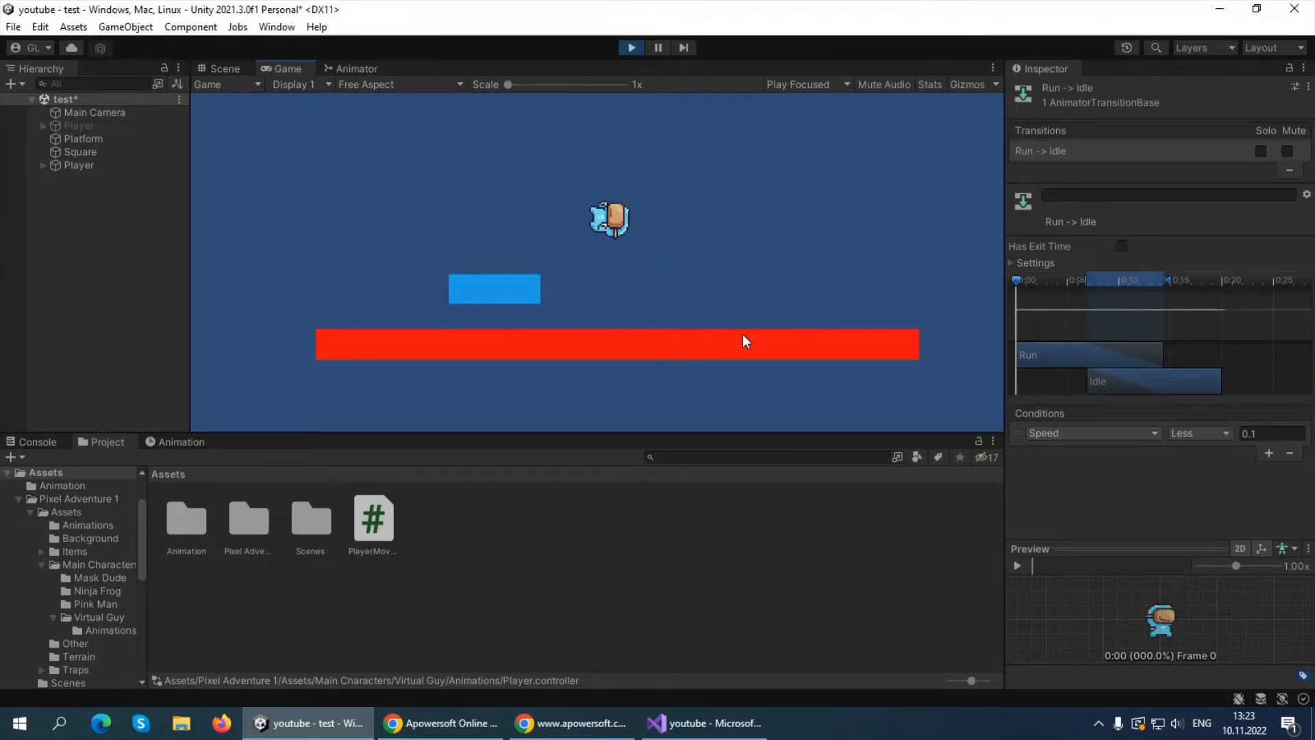
key(d)
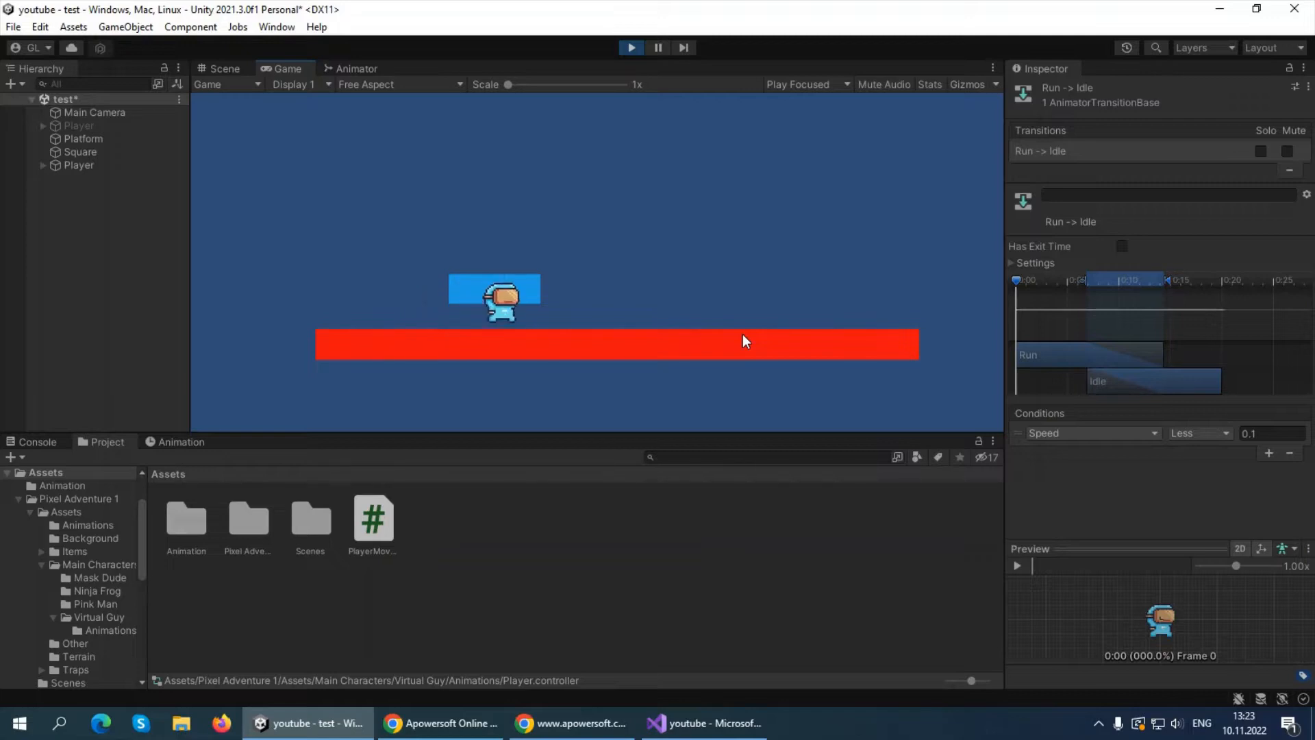
key(a)
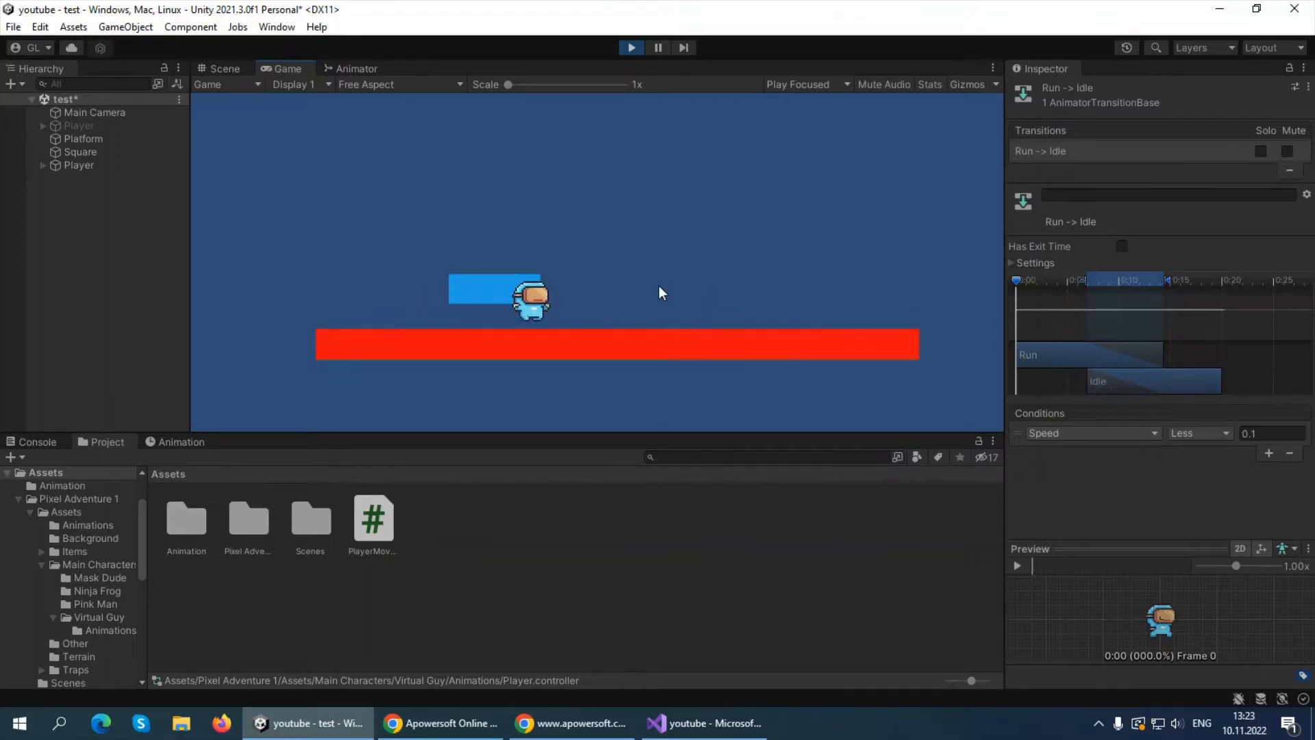
key(d)
key(a)
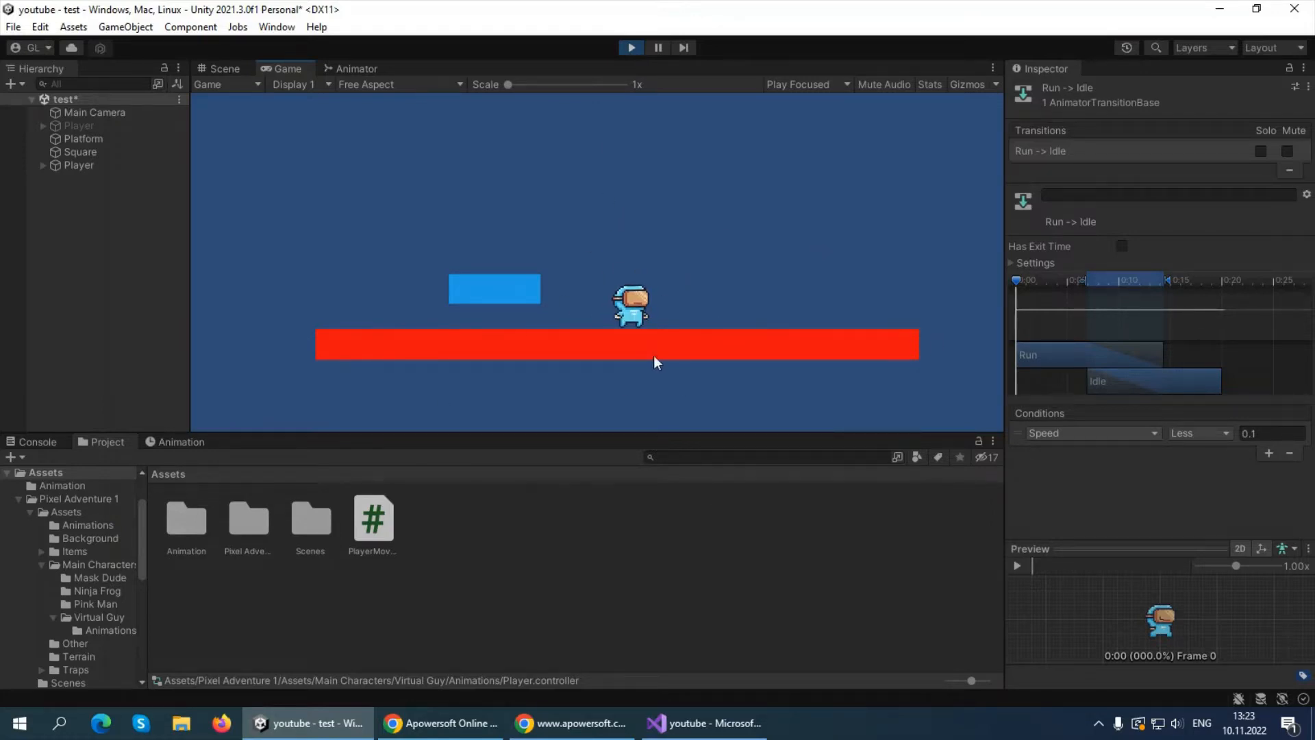
click(630, 45)
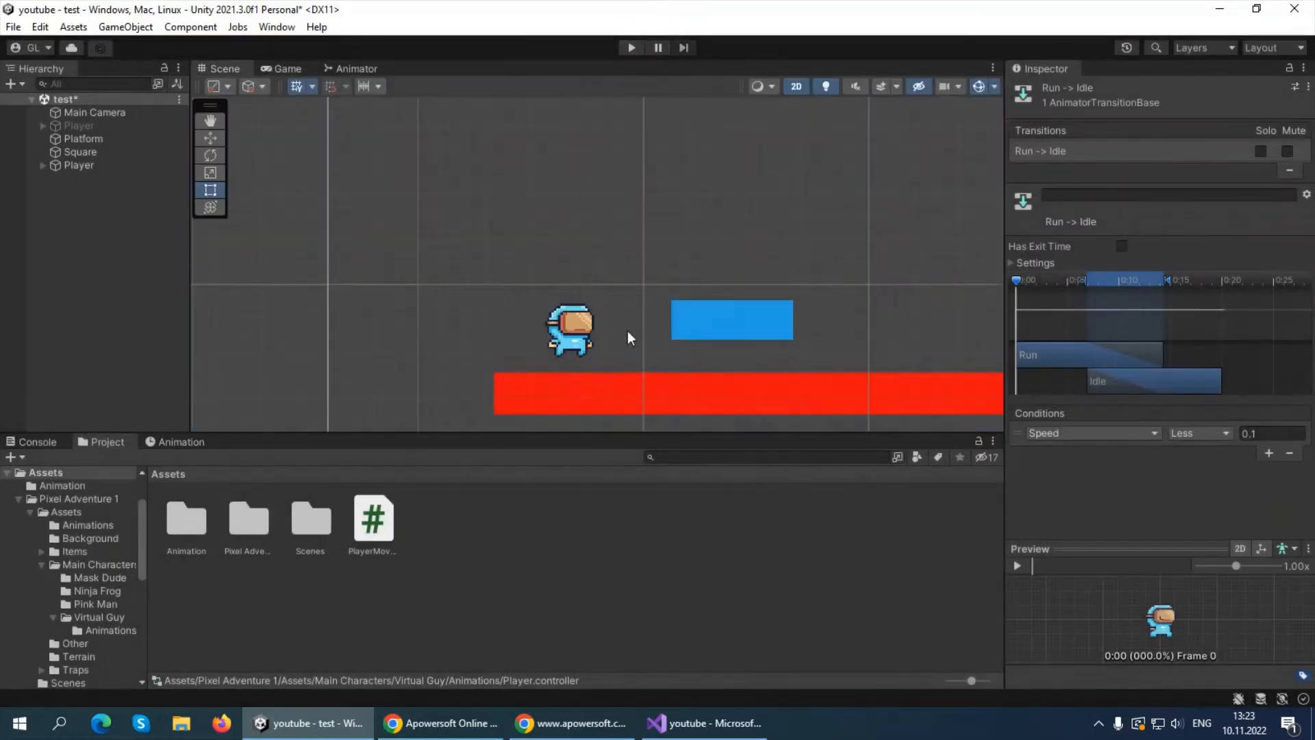
scroll(652, 303, down, 5)
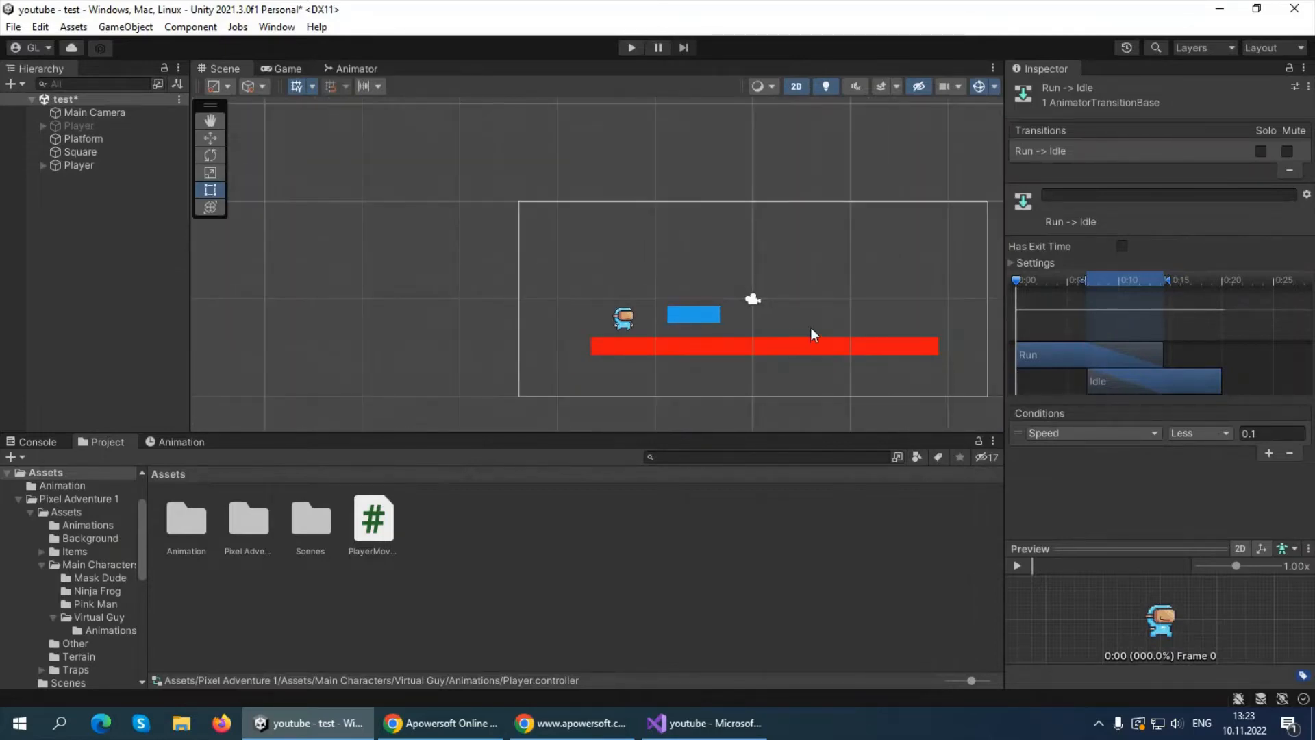
middle_drag(811, 327, 710, 334)
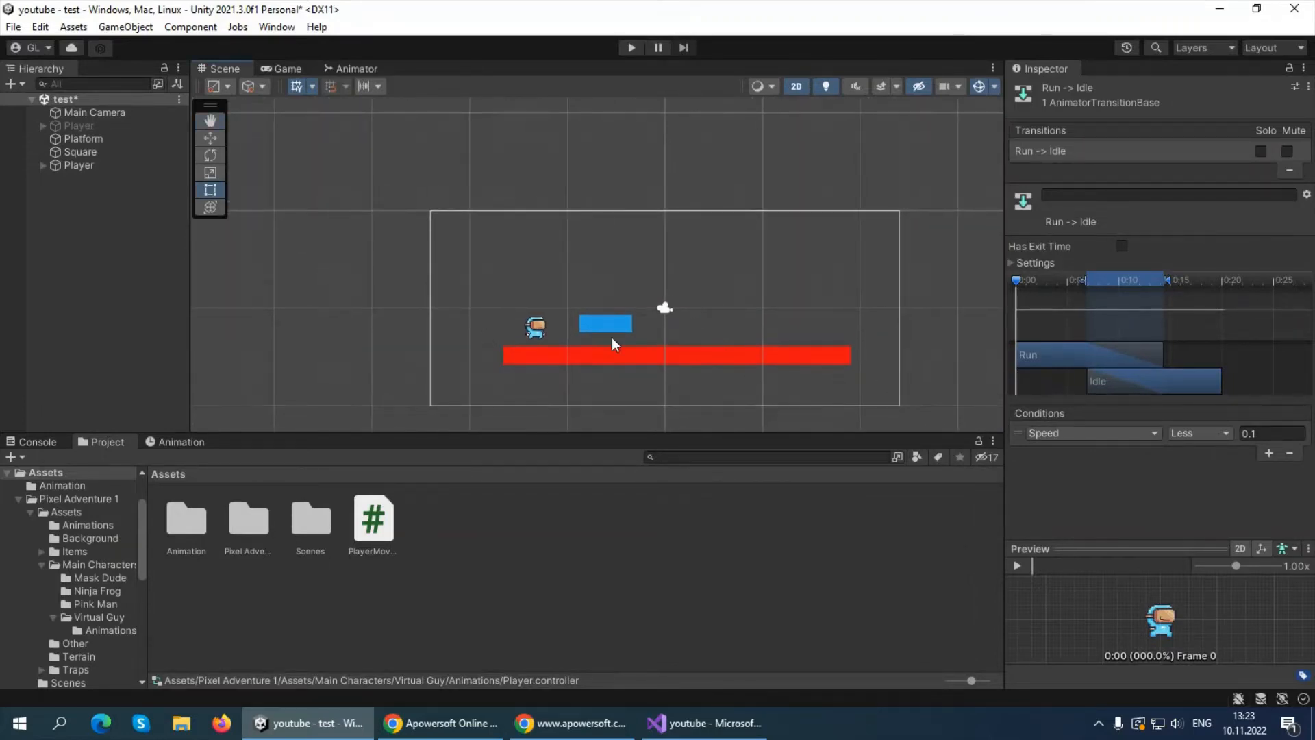